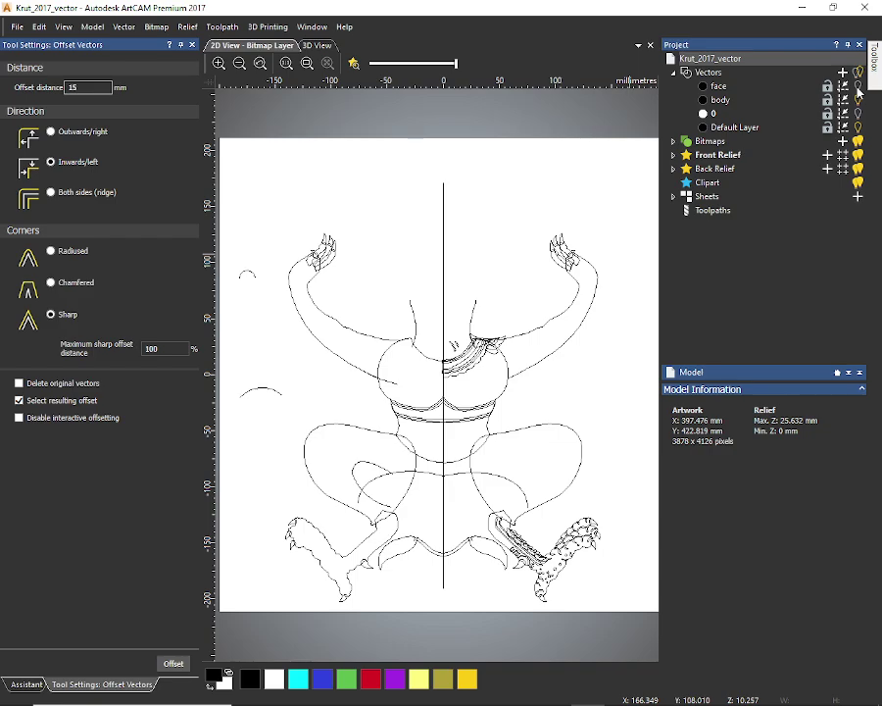
# Check the vectors on the face layer, and examine the figure's torso and arm relief in 3D from several angles
pyautogui.click(858, 88)
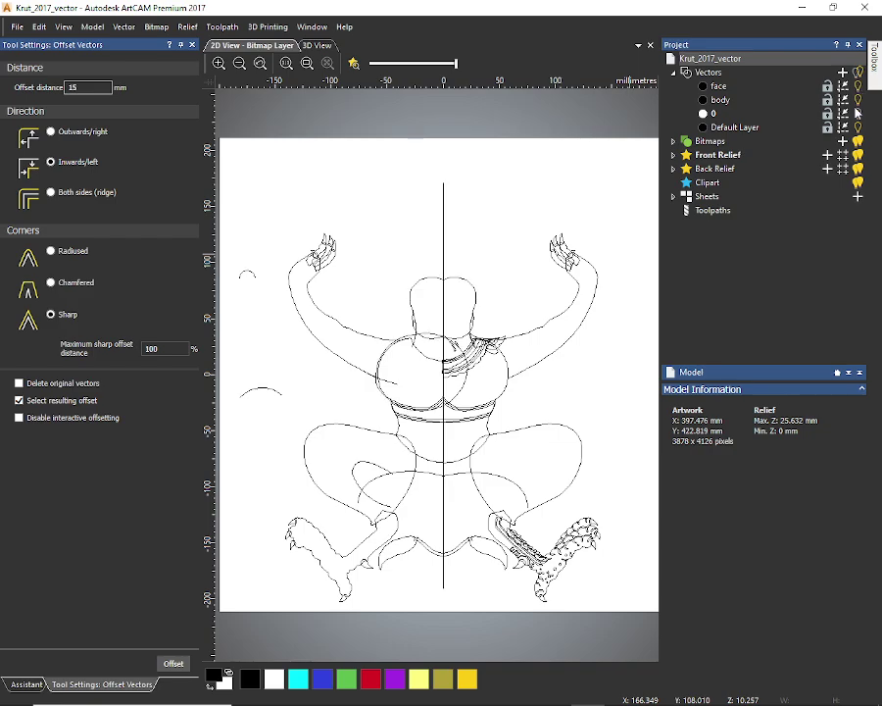
pyautogui.click(858, 87)
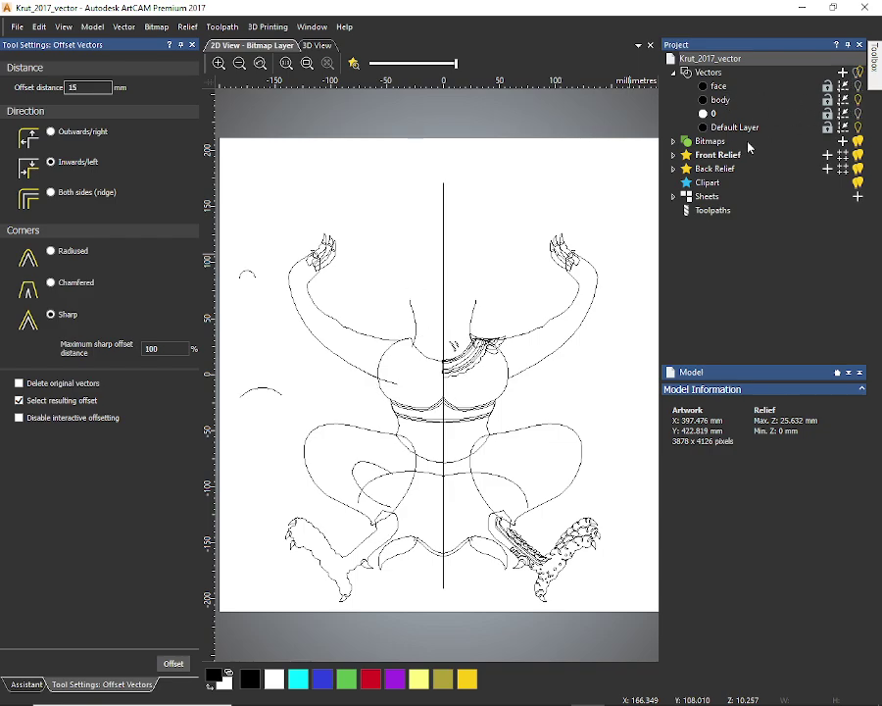
pyautogui.click(317, 45)
pyautogui.scroll(-4, 508, 436)
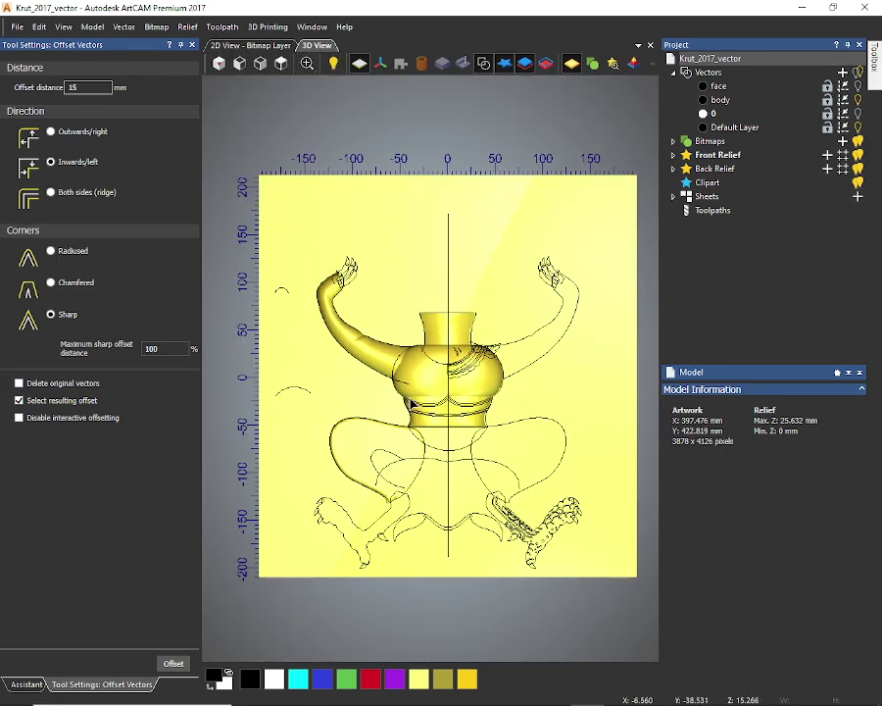
pyautogui.moveTo(428, 453); pyautogui.dragTo(480, 392)
pyautogui.scroll(5, 482, 400)
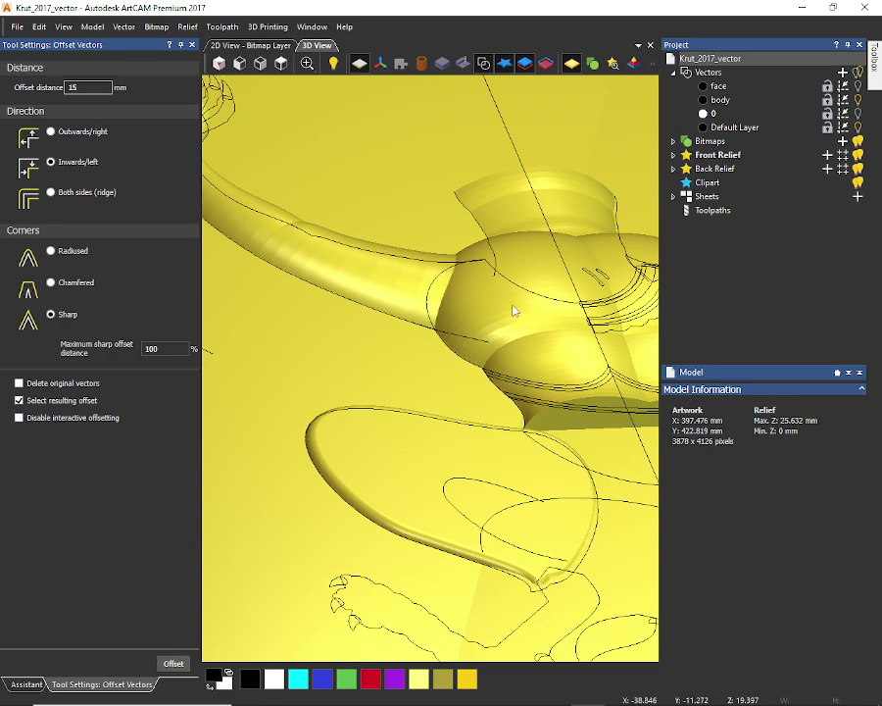
pyautogui.moveTo(511, 309); pyautogui.dragTo(533, 281)
pyautogui.scroll(-2, 534, 284)
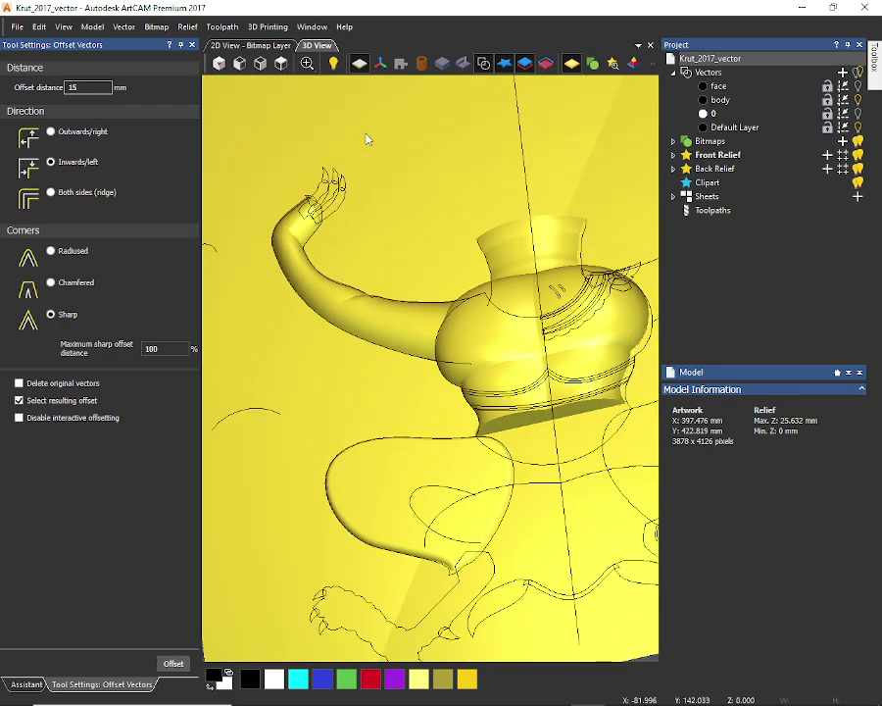
pyautogui.scroll(-3, 379, 206)
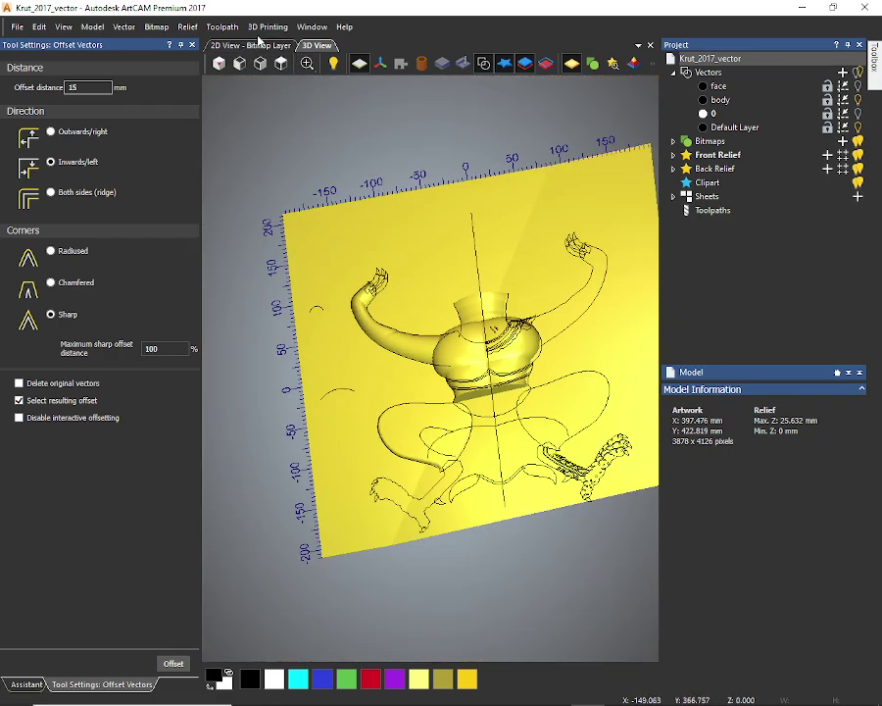
pyautogui.click(282, 64)
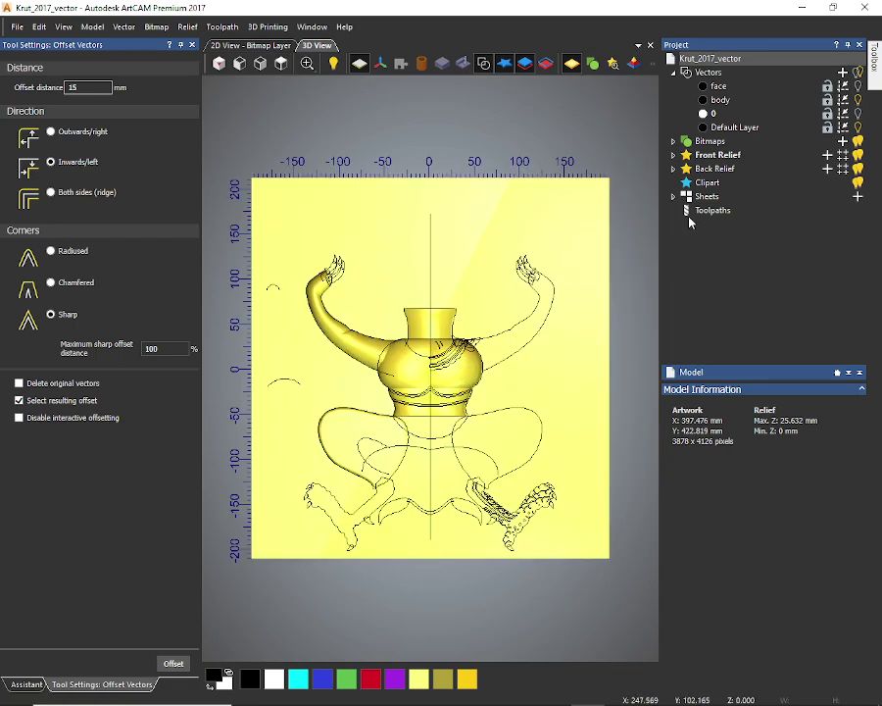
# Open a second Autodesk ArtCAM 2017 session with a new 100 x 100 mm model at 4000 x 4000 points
pyautogui.click(801, 8)
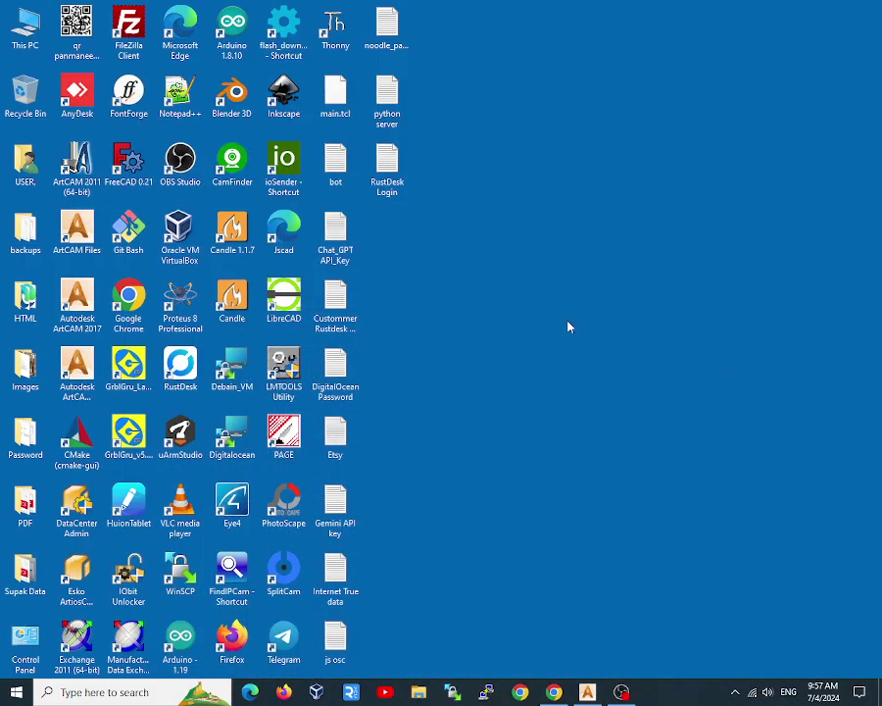
pyautogui.click(76, 299)
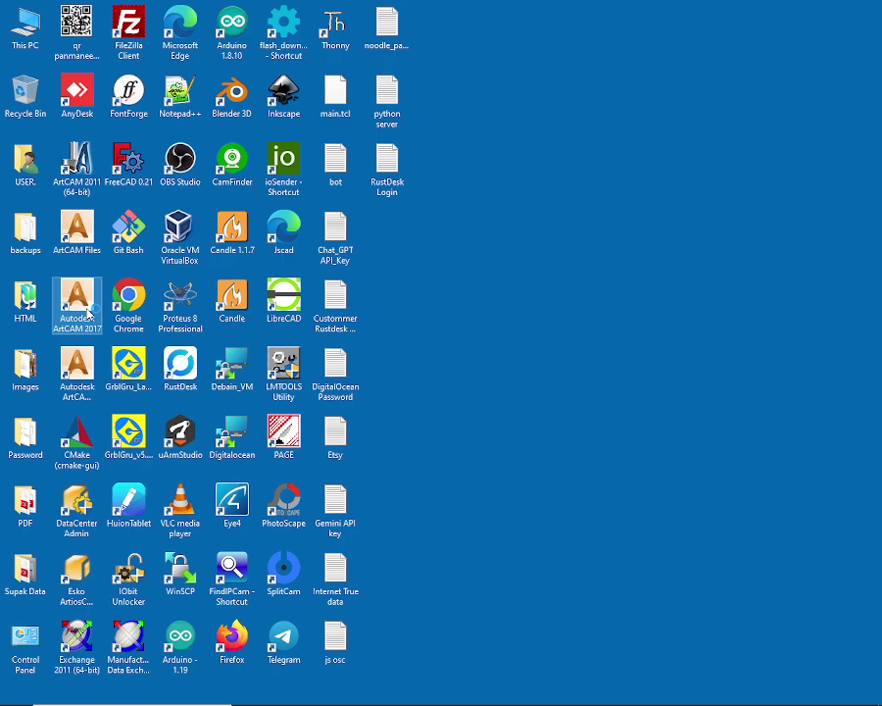
pyautogui.doubleClick(81, 306)
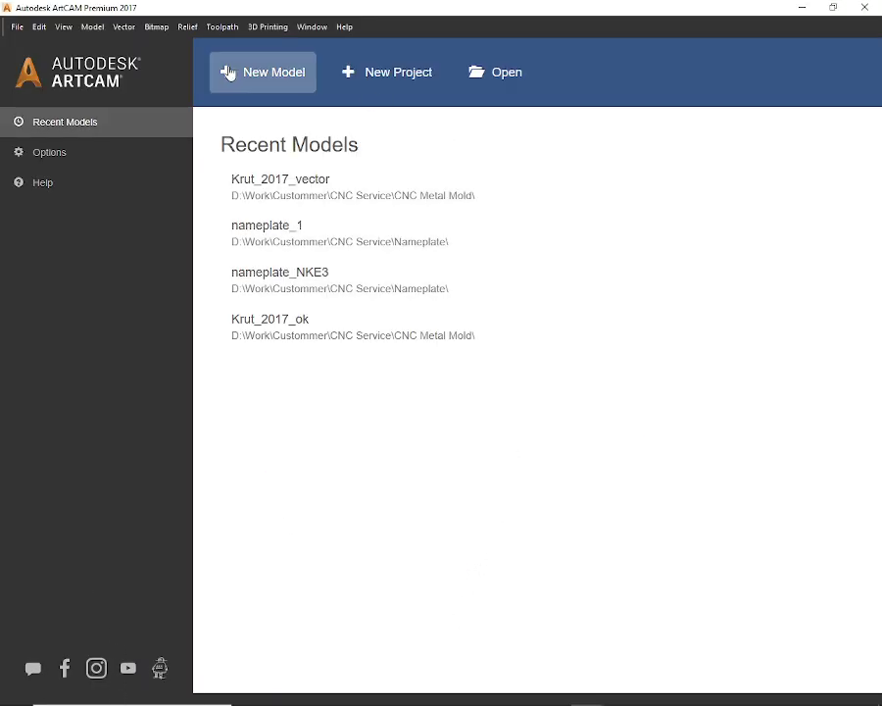
pyautogui.click(262, 74)
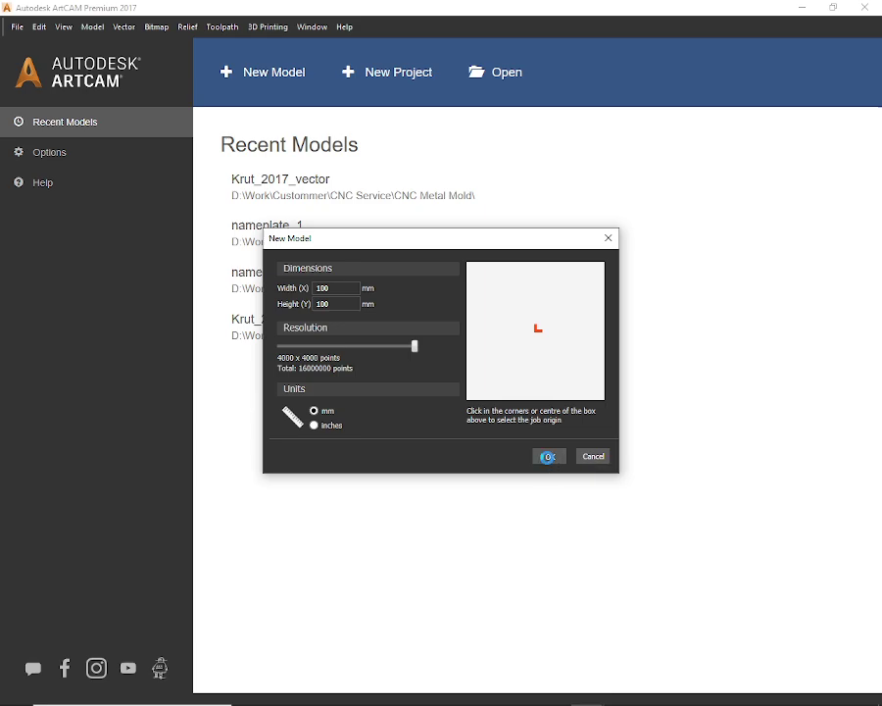
pyautogui.click(547, 456)
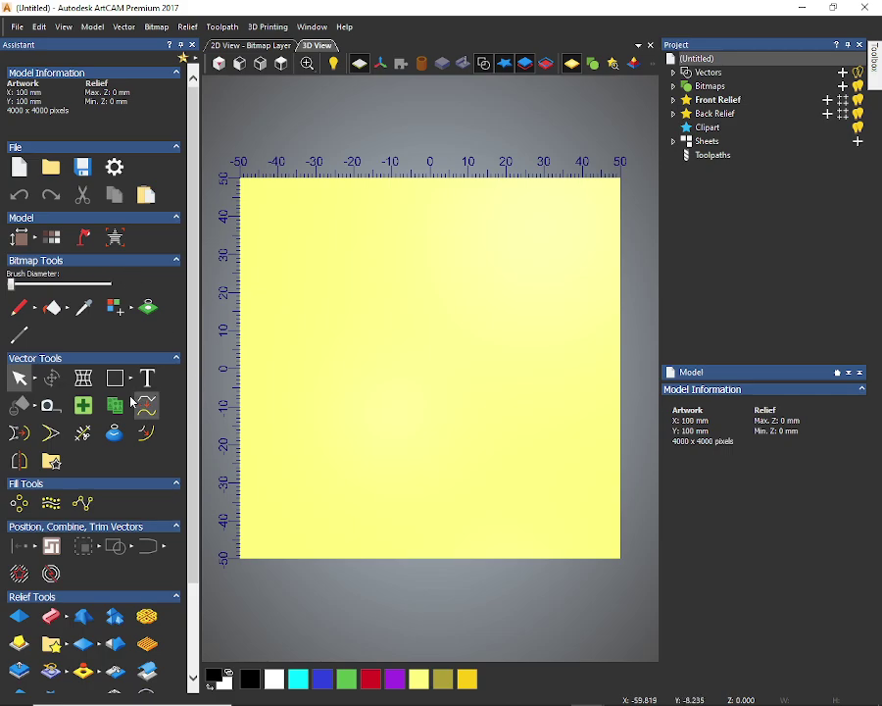
# Draw a rectangle about 32 x 20 mm near the centre of the new model
pyautogui.click(115, 378)
pyautogui.moveTo(363, 315); pyautogui.dragTo(486, 393)
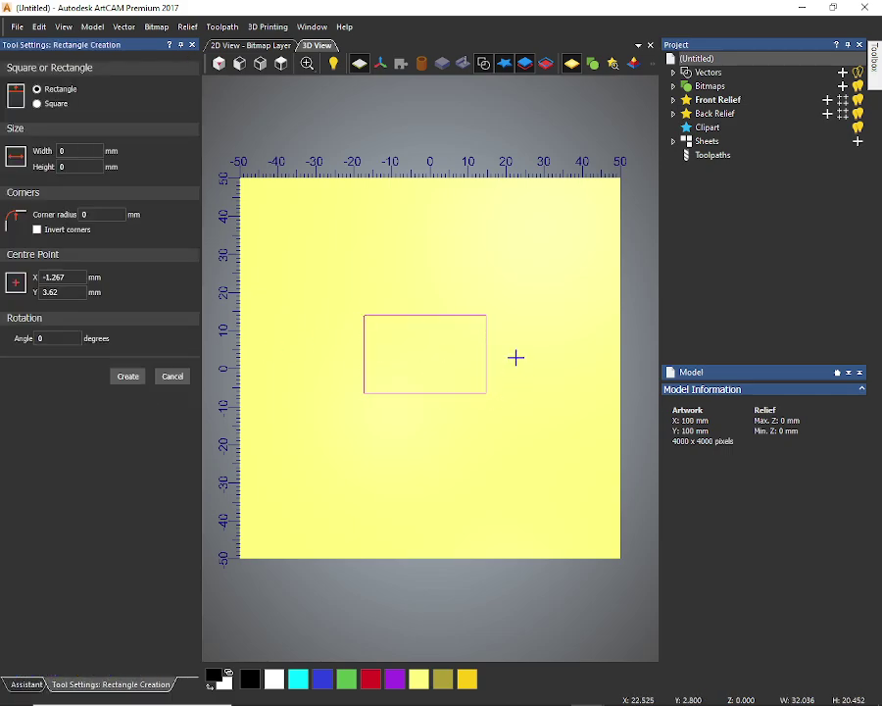
pyautogui.click(172, 377)
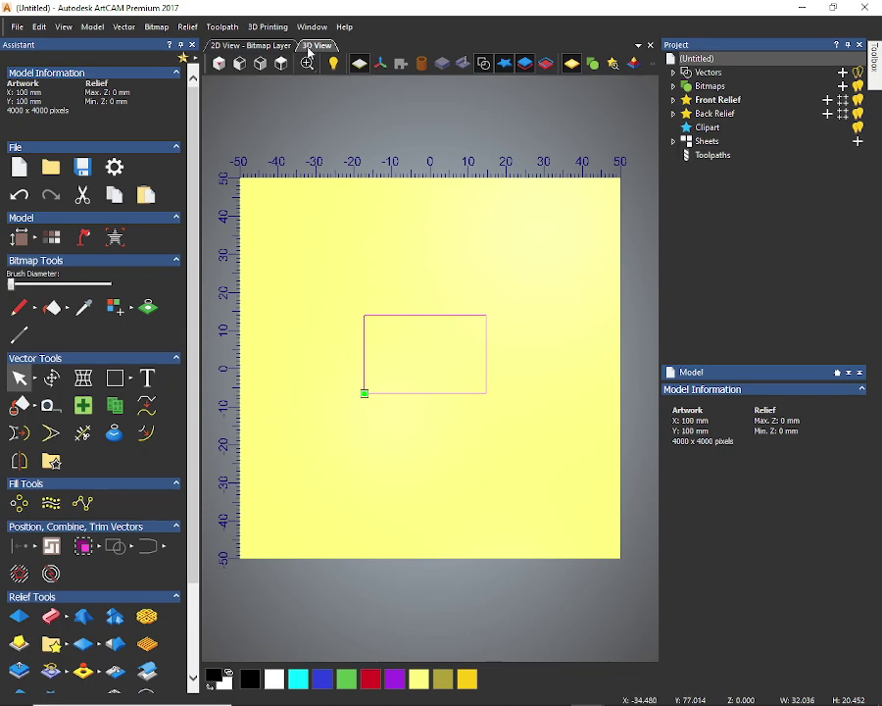
# Return to the Krut_2017_vector model and reset its relief
pyautogui.moveTo(592, 693)
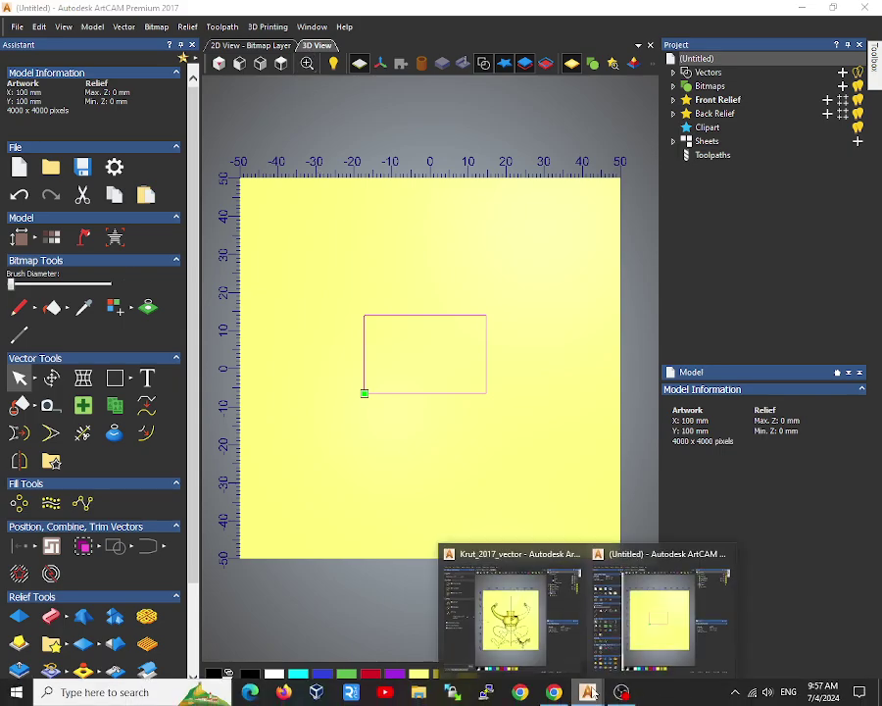
pyautogui.click(504, 613)
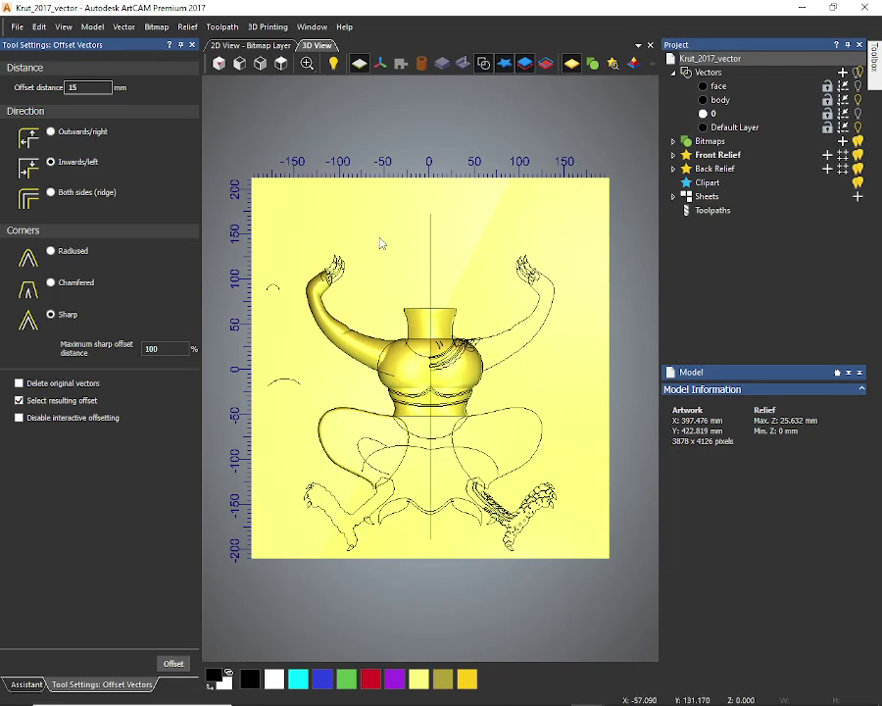
pyautogui.scroll(2, 392, 358)
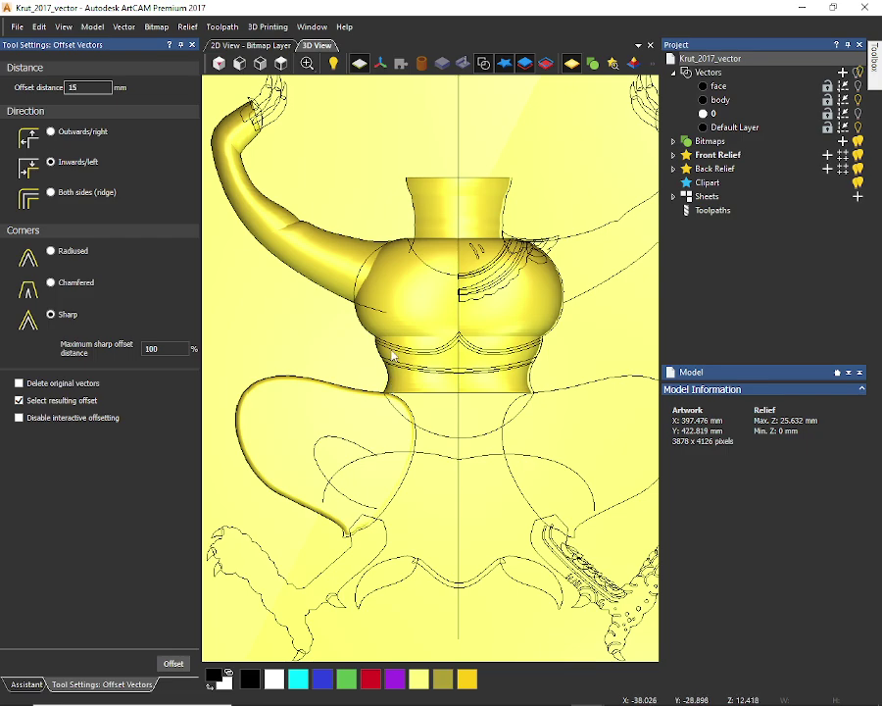
pyautogui.scroll(-2, 392, 358)
pyautogui.scroll(1, 323, 364)
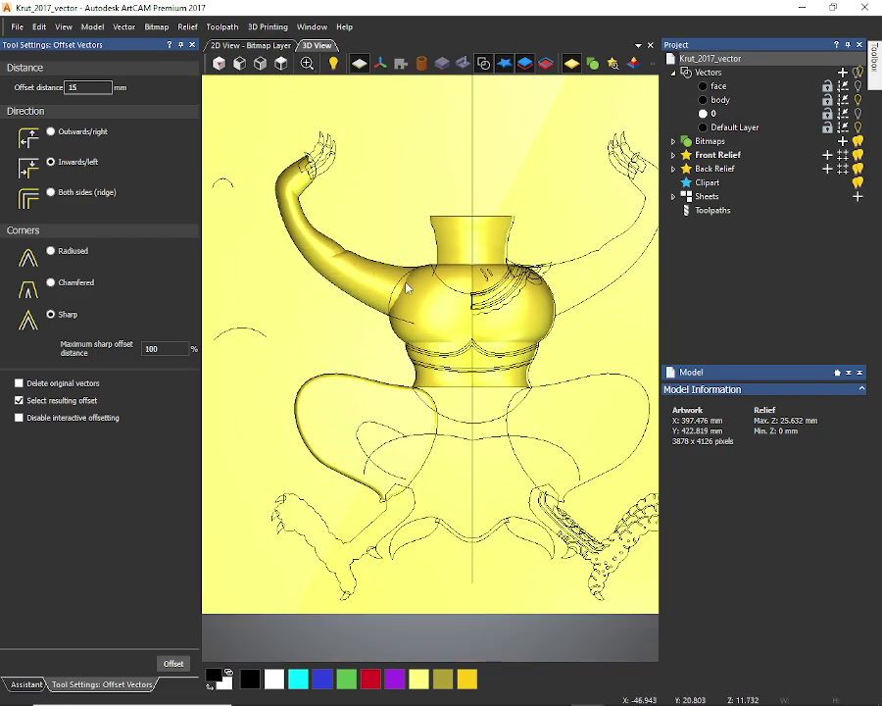
pyautogui.click(187, 27)
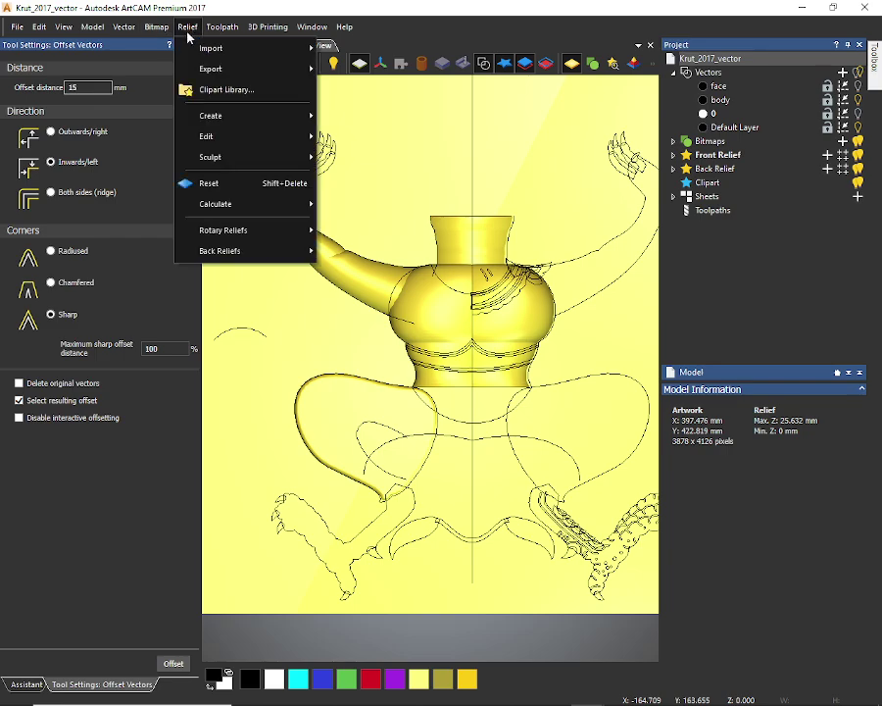
pyautogui.click(217, 192)
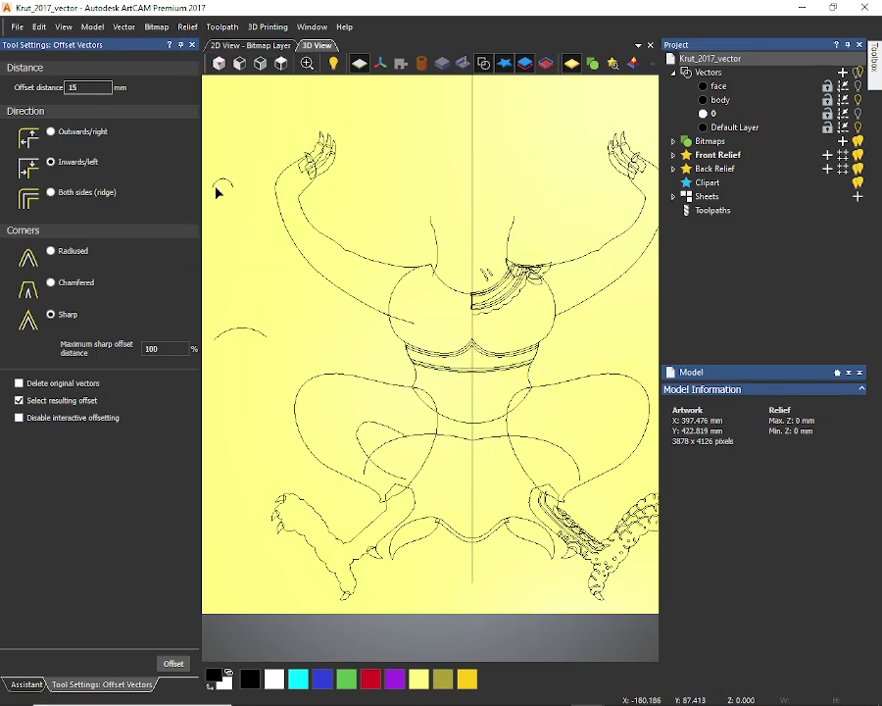
# Inspect the outer and inner curves of the figure's left-hand arm and the larger arc beside it by selecting them individually
pyautogui.click(350, 278)
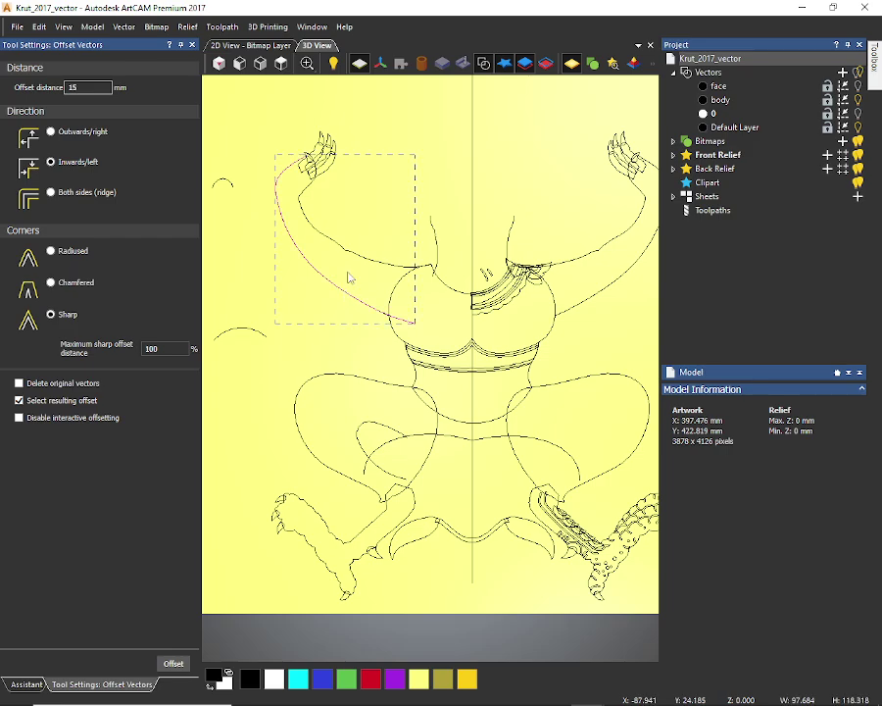
pyautogui.click(352, 257)
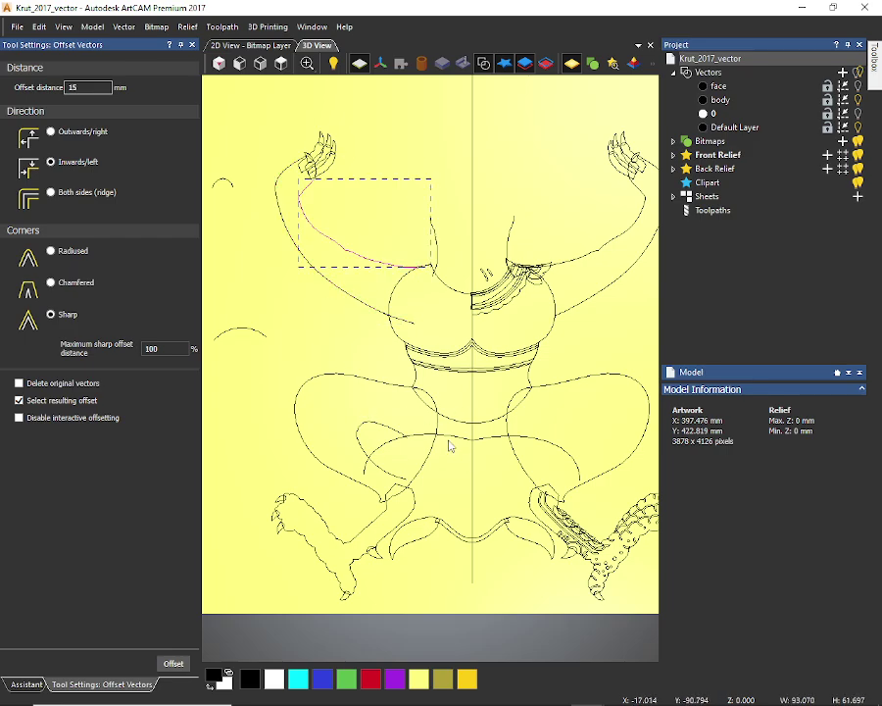
pyautogui.click(300, 286)
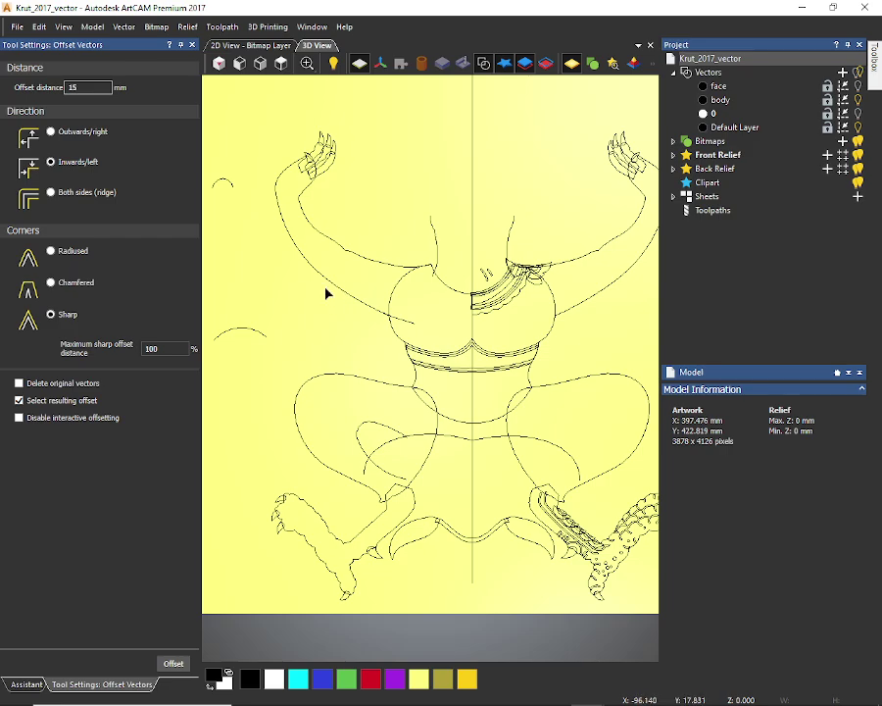
pyautogui.click(246, 334)
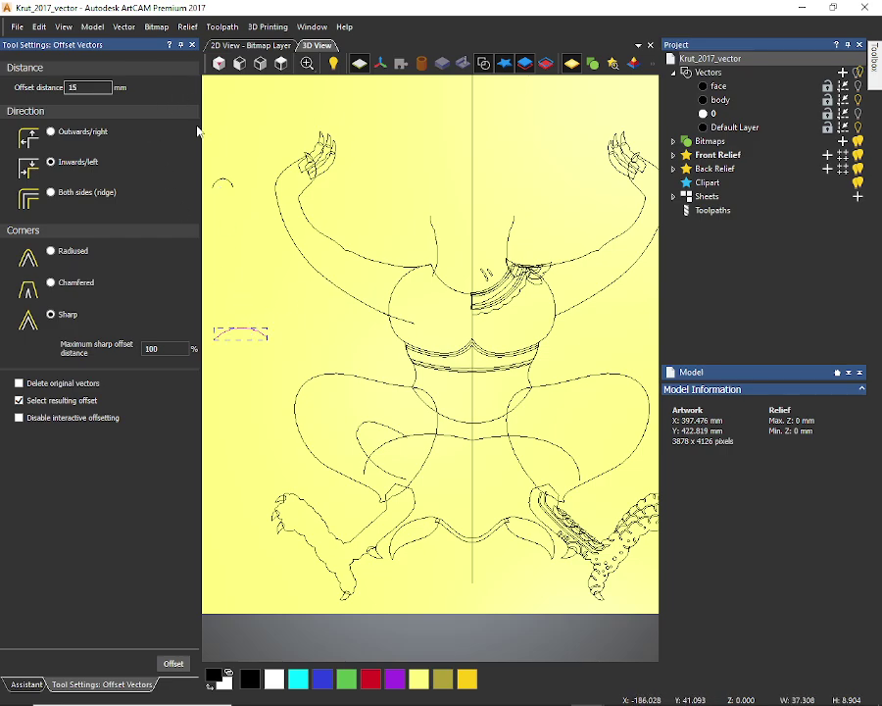
# Start a Two Rail Sweep with the left-hand arm's outer curve as first drive rail and its inner curve as second
pyautogui.click(192, 46)
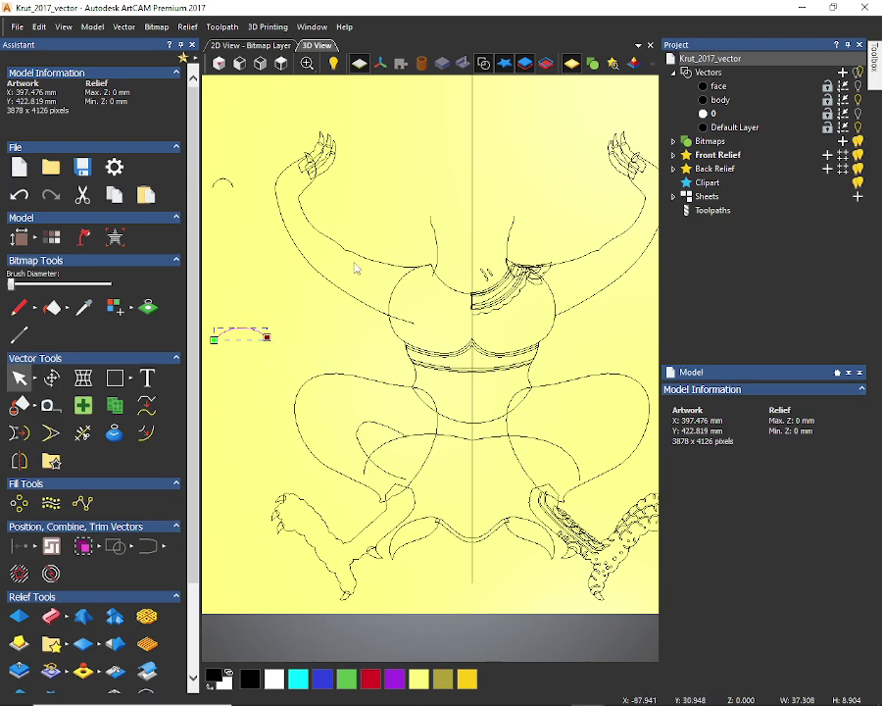
pyautogui.click(49, 615)
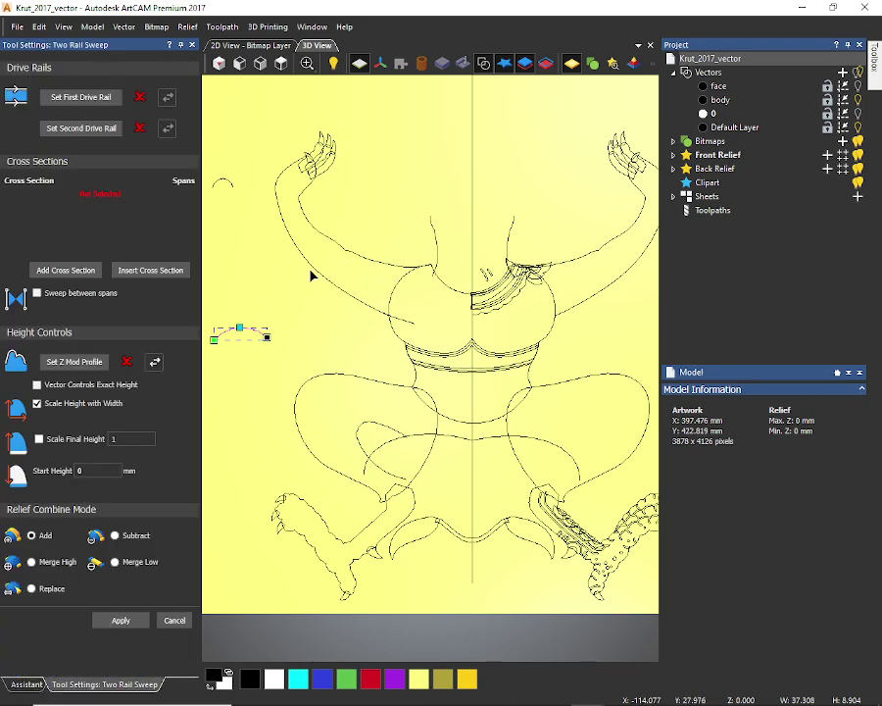
pyautogui.click(310, 268)
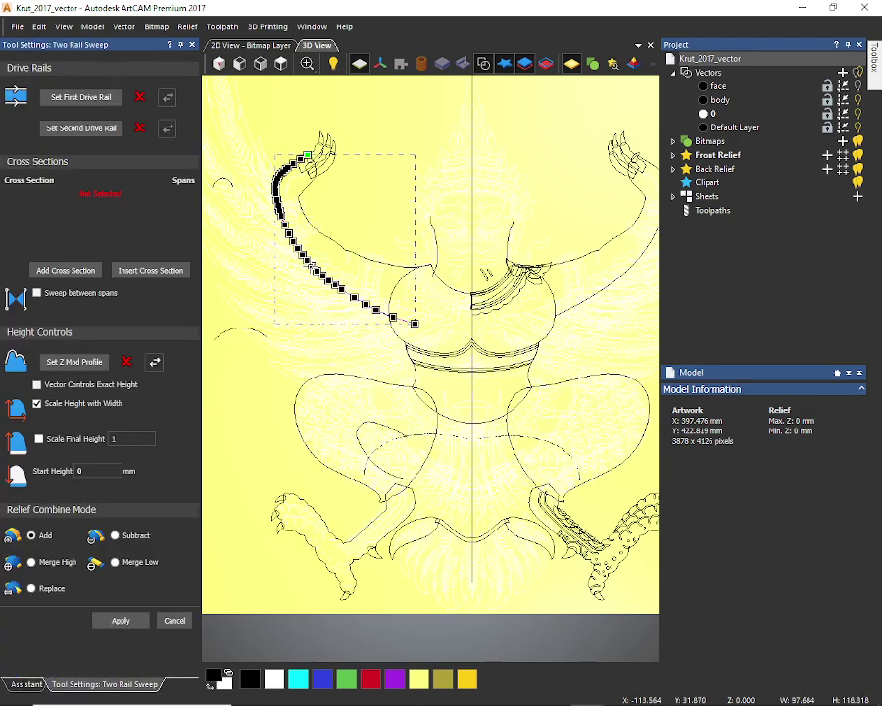
pyautogui.click(84, 99)
pyautogui.click(313, 229)
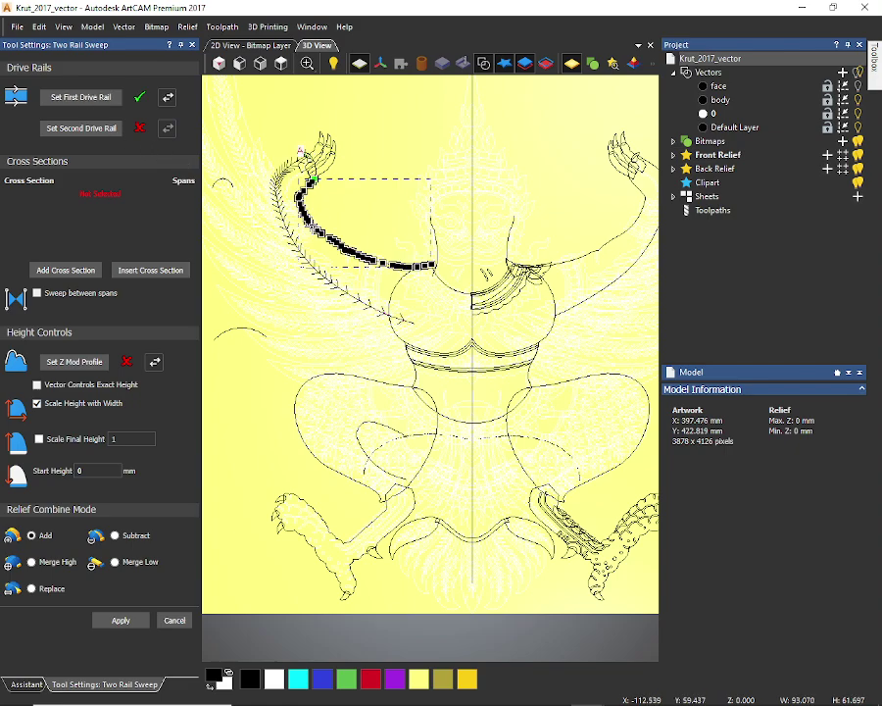
pyautogui.click(53, 127)
# Add the small arc beside the raised forearm as the cross section of the arm sweep
pyautogui.scroll(2, 447, 323)
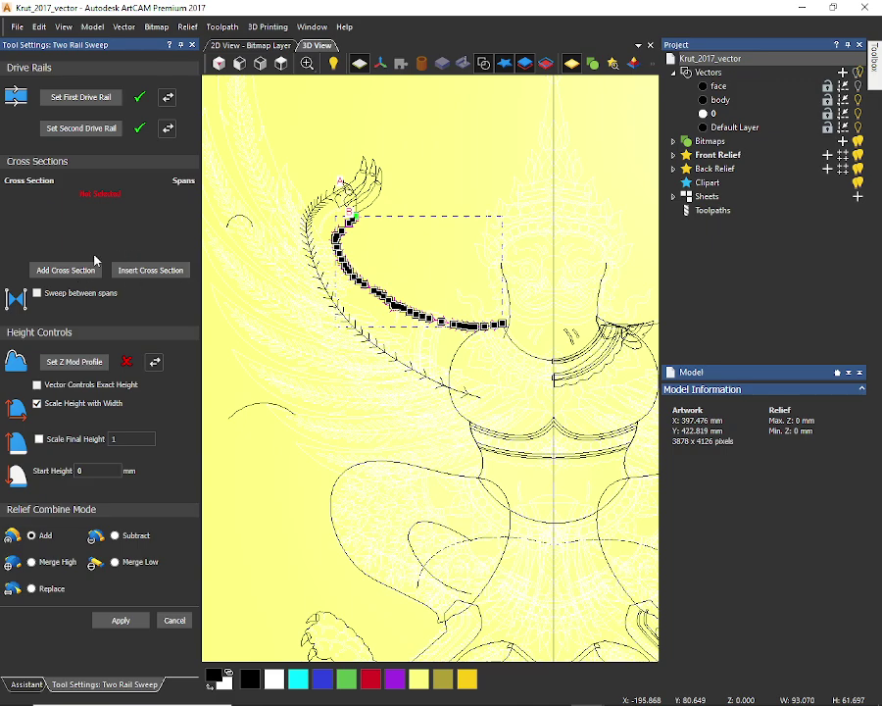
pyautogui.click(246, 221)
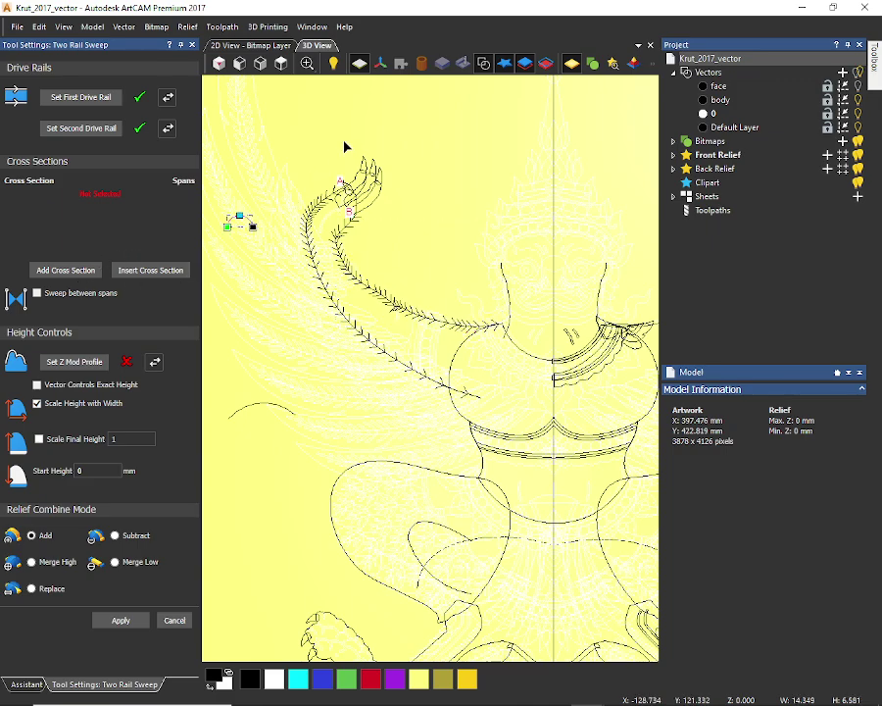
pyautogui.click(66, 271)
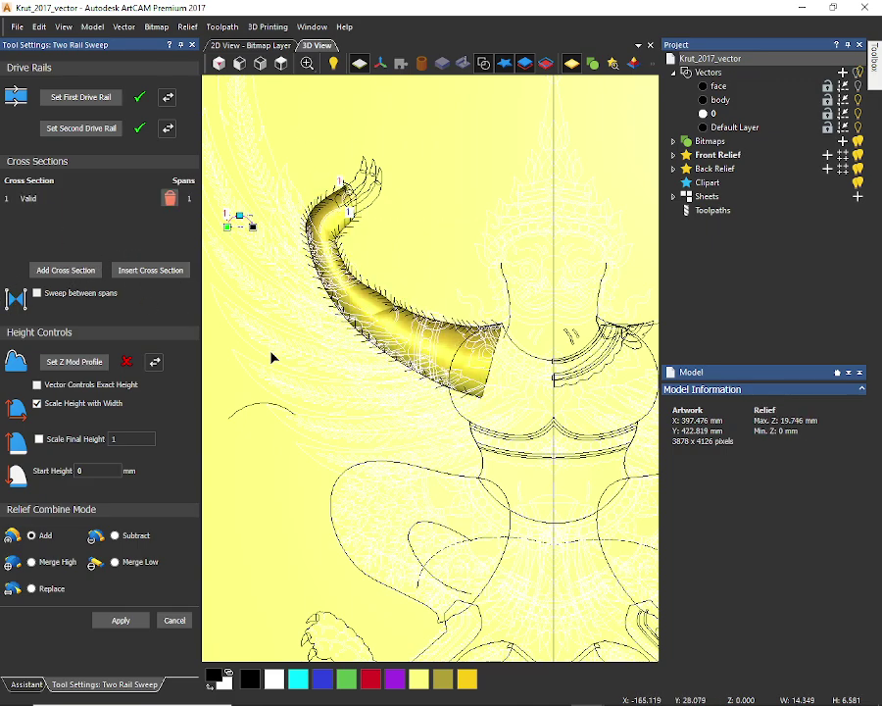
pyautogui.scroll(2, 472, 361)
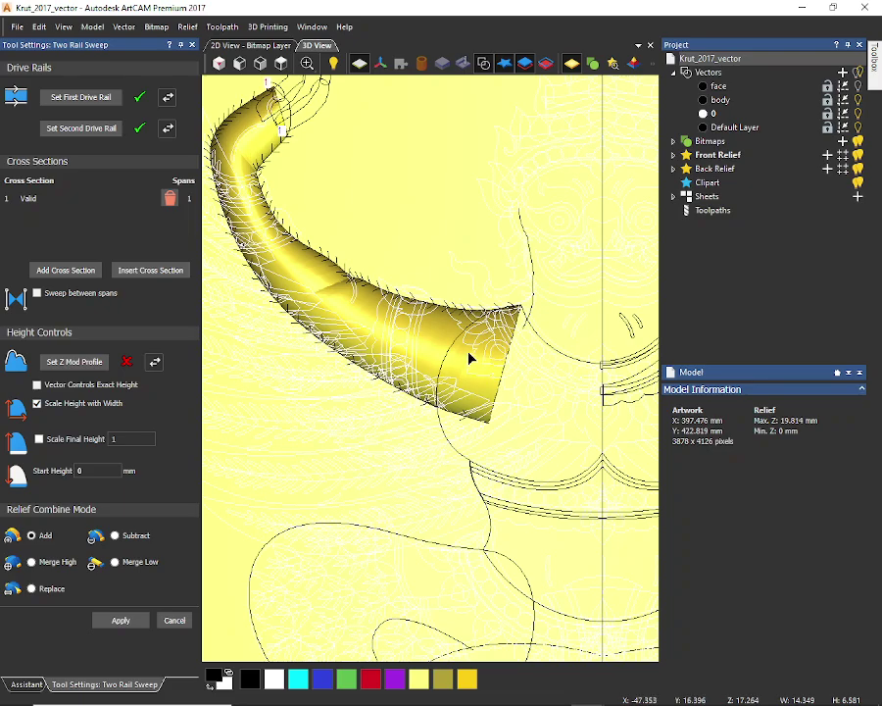
pyautogui.moveTo(512, 459); pyautogui.dragTo(353, 196)
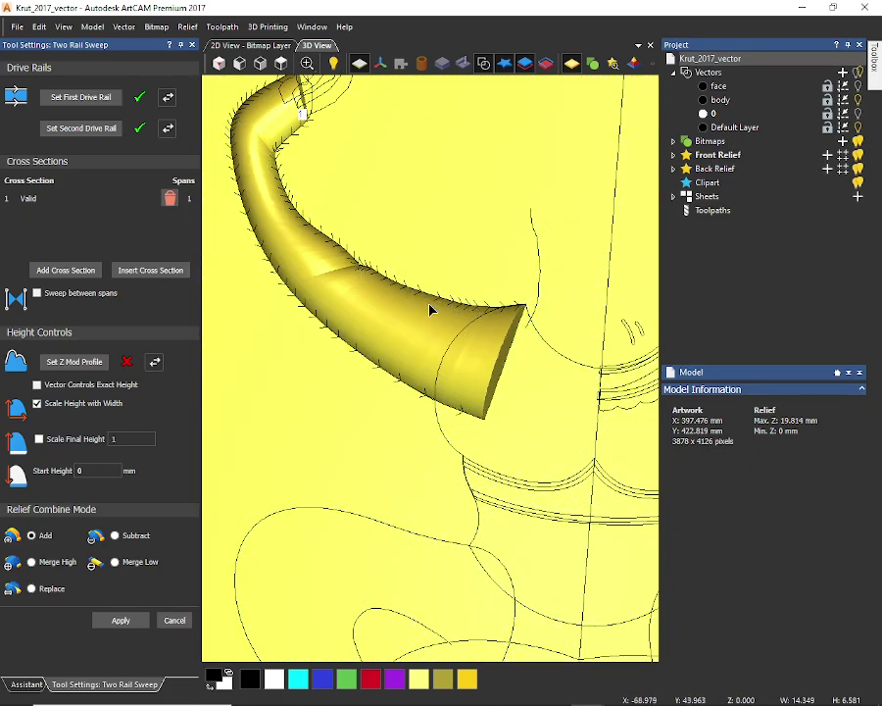
pyautogui.scroll(-2, 364, 299)
pyautogui.moveTo(368, 326); pyautogui.dragTo(312, 291)
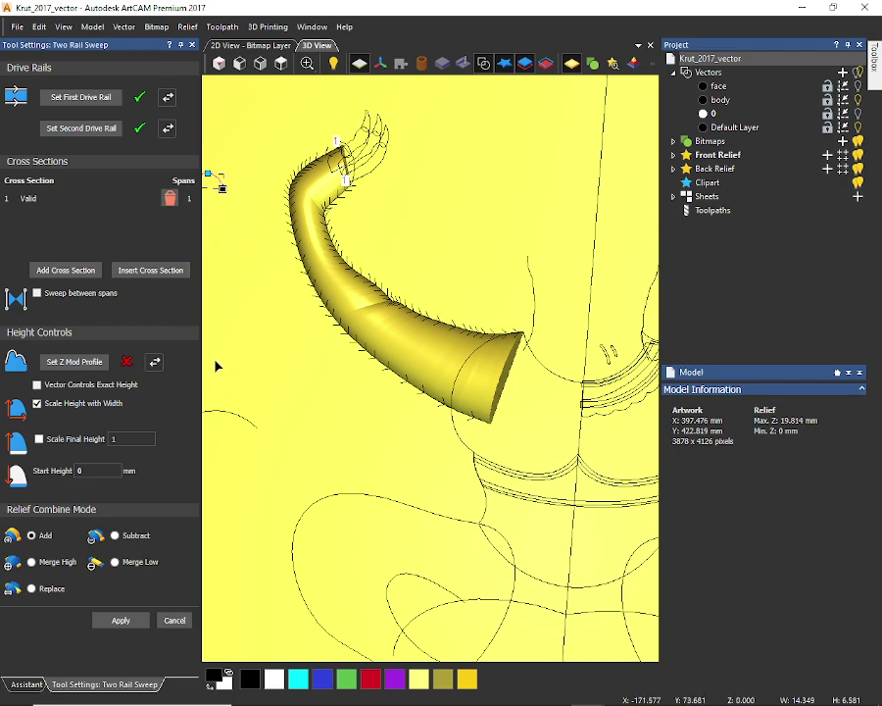
pyautogui.scroll(-2, 245, 412)
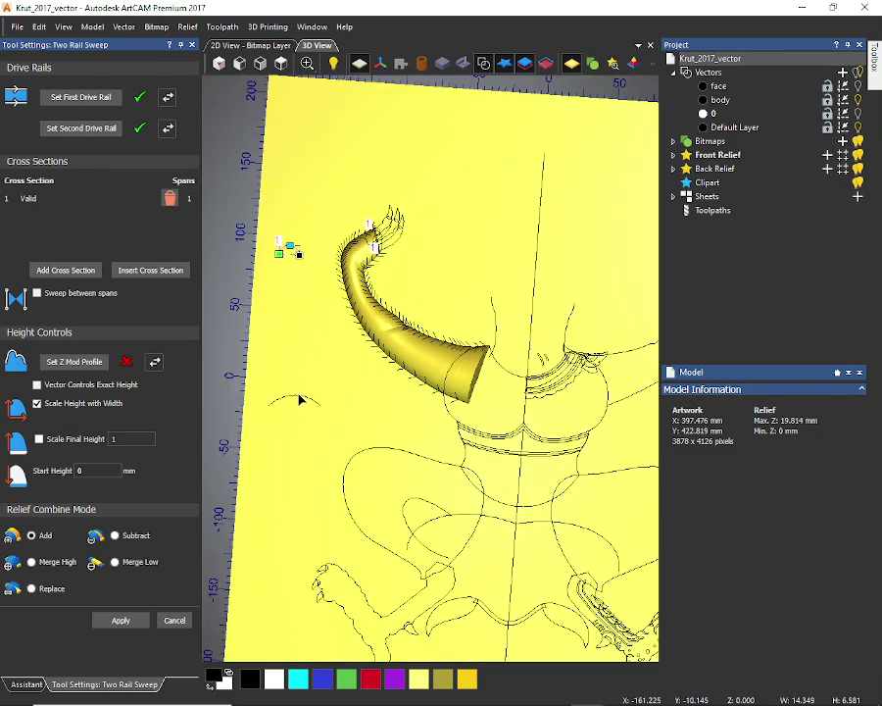
# Add the larger arc beside the upper arm as the sweep's second cross section and hide vector layer 0
pyautogui.click(76, 272)
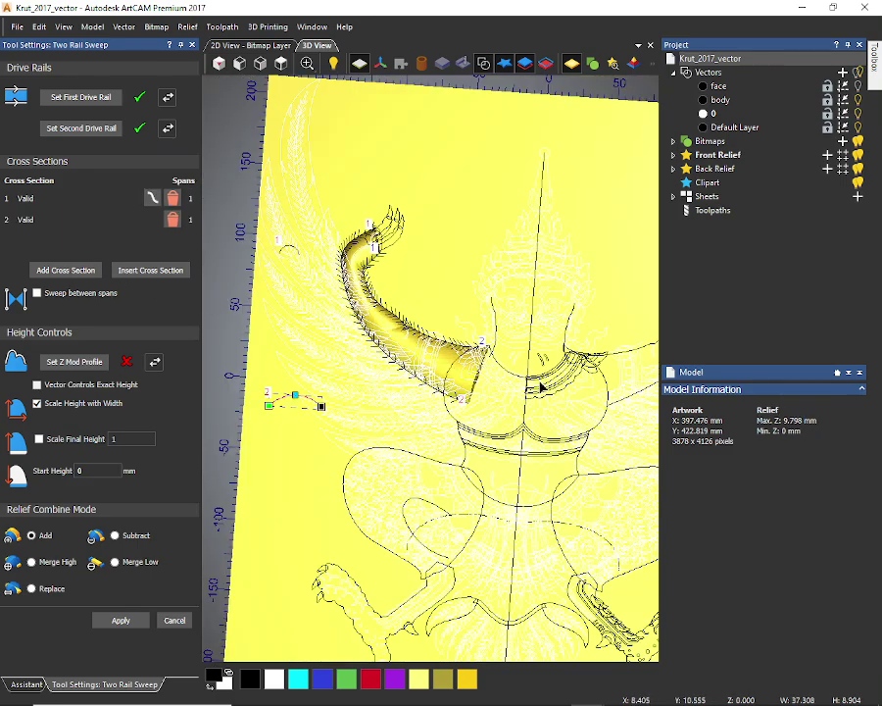
pyautogui.scroll(2, 288, 390)
pyautogui.moveTo(348, 390); pyautogui.dragTo(375, 339)
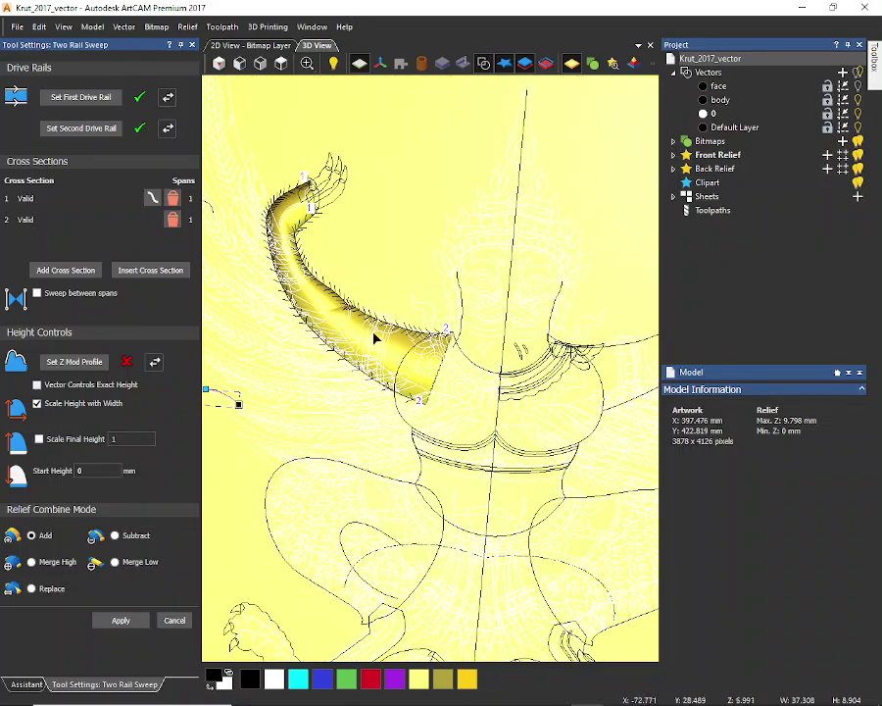
pyautogui.click(858, 114)
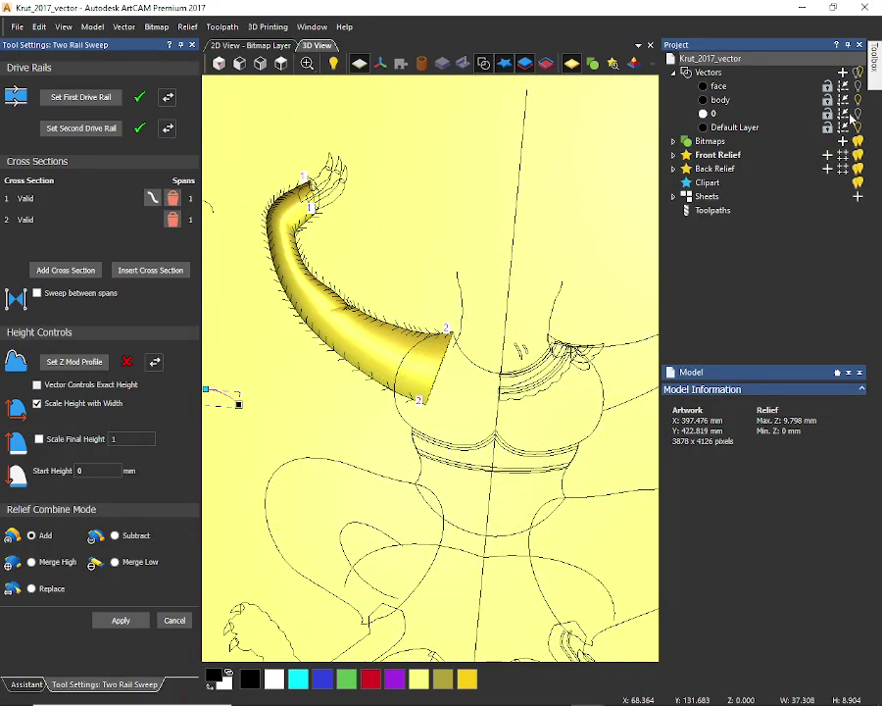
# Raise the middle control point of the larger arc to heighten the shoulder end, and apply the arm sweep
pyautogui.scroll(-4, 238, 393)
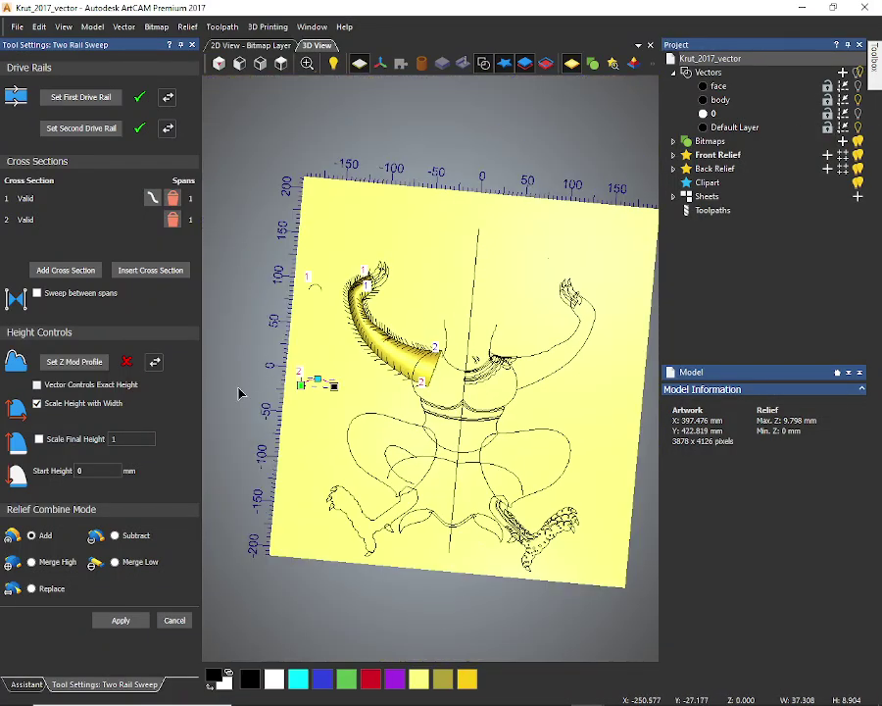
pyautogui.scroll(5, 304, 381)
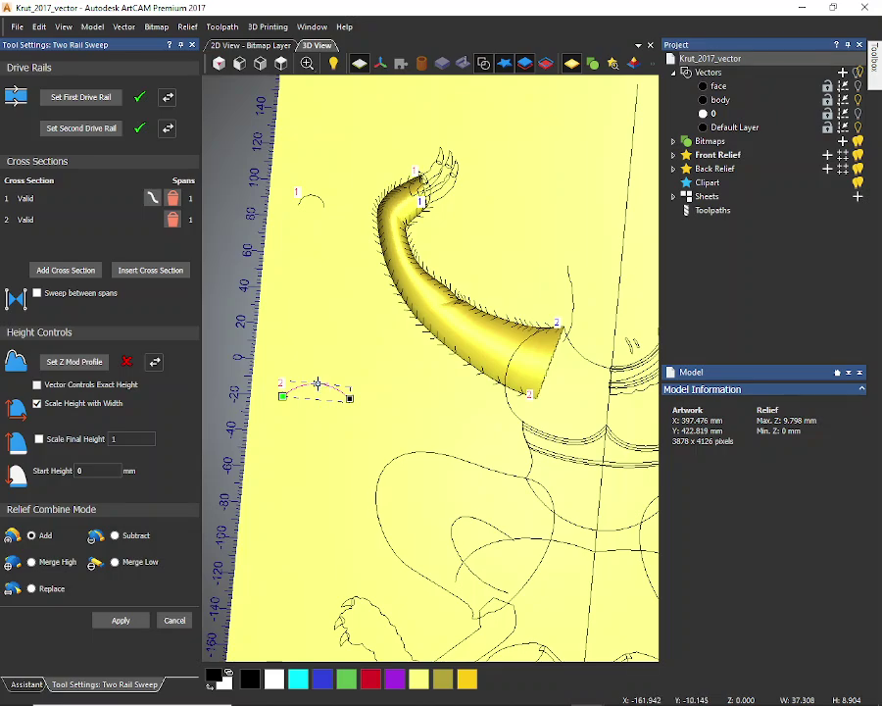
pyautogui.moveTo(317, 384); pyautogui.dragTo(316, 375)
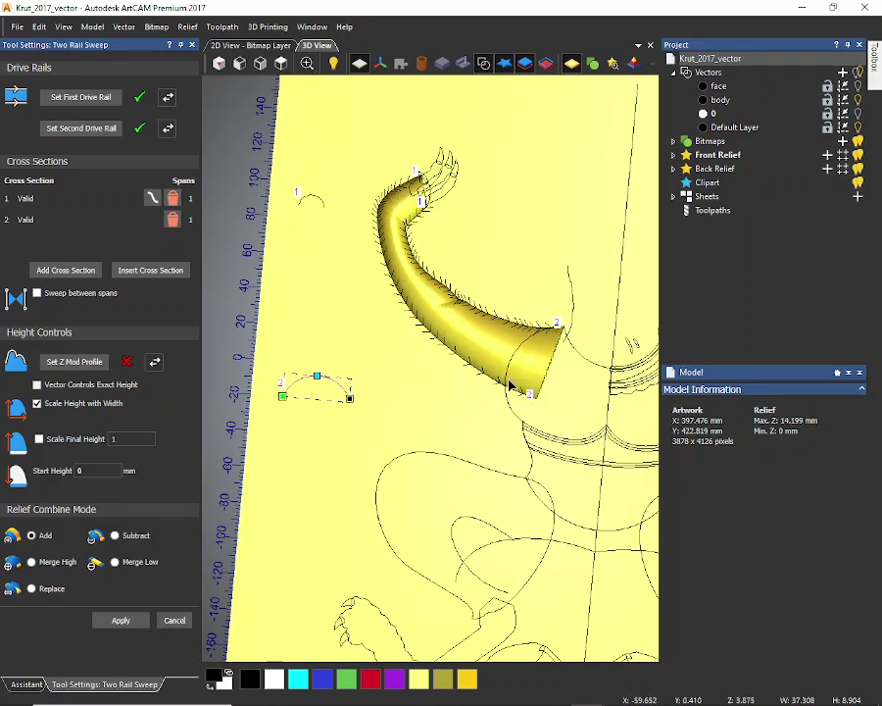
pyautogui.scroll(-2, 509, 385)
pyautogui.moveTo(508, 385); pyautogui.dragTo(410, 137)
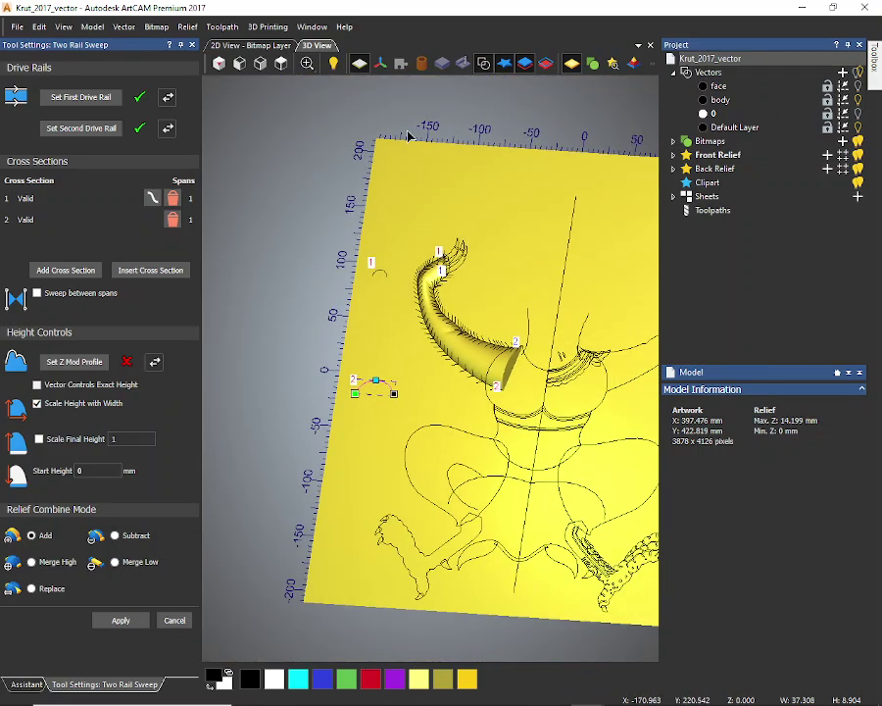
pyautogui.click(281, 63)
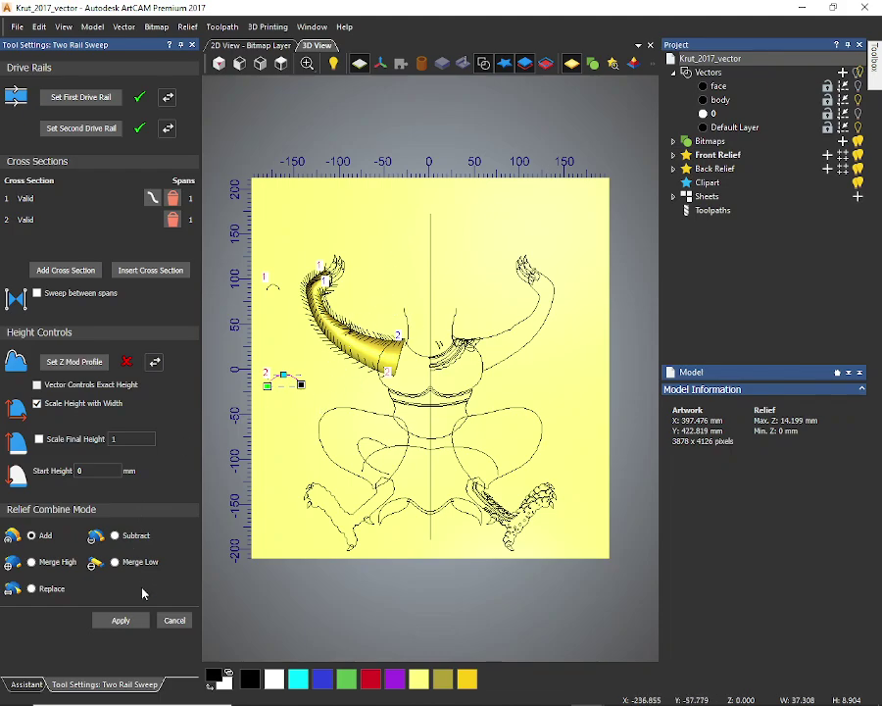
pyautogui.click(119, 619)
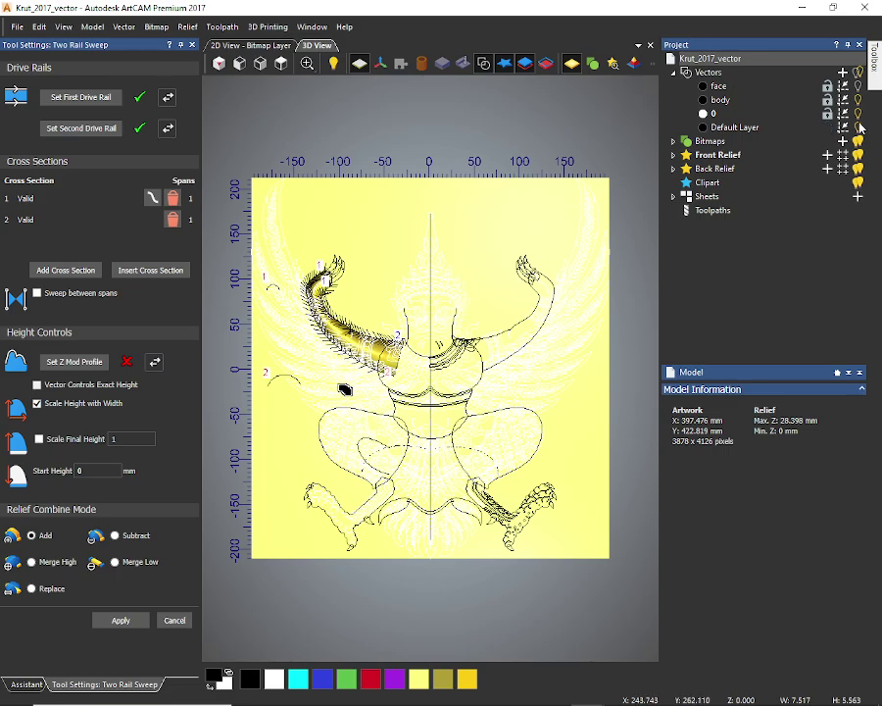
# Set the torso's left-hand side outline as the first drive rail and its right-hand side outline as the second
pyautogui.scroll(5, 397, 353)
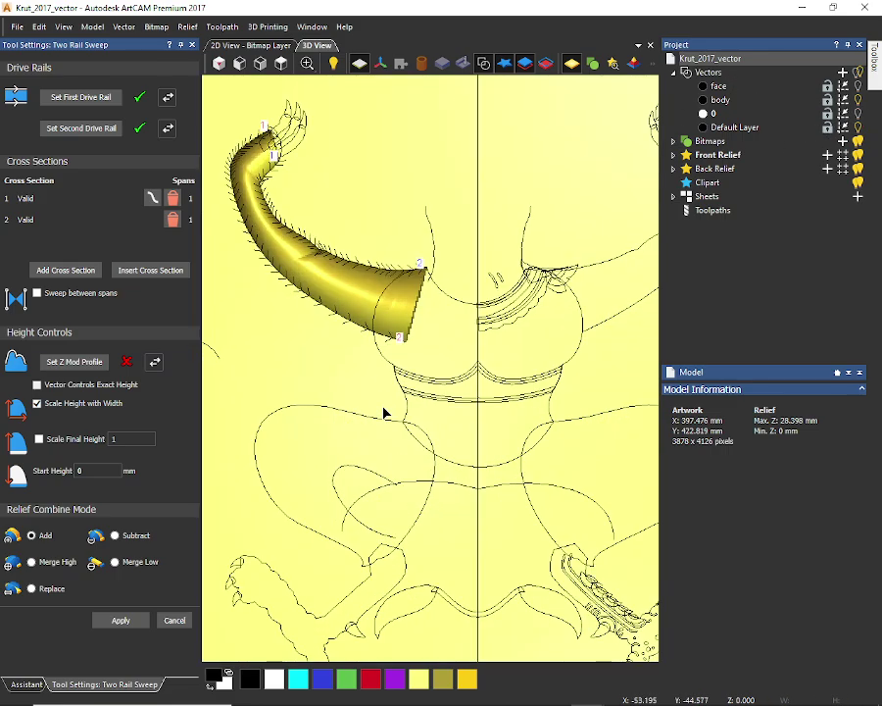
pyautogui.click(391, 354)
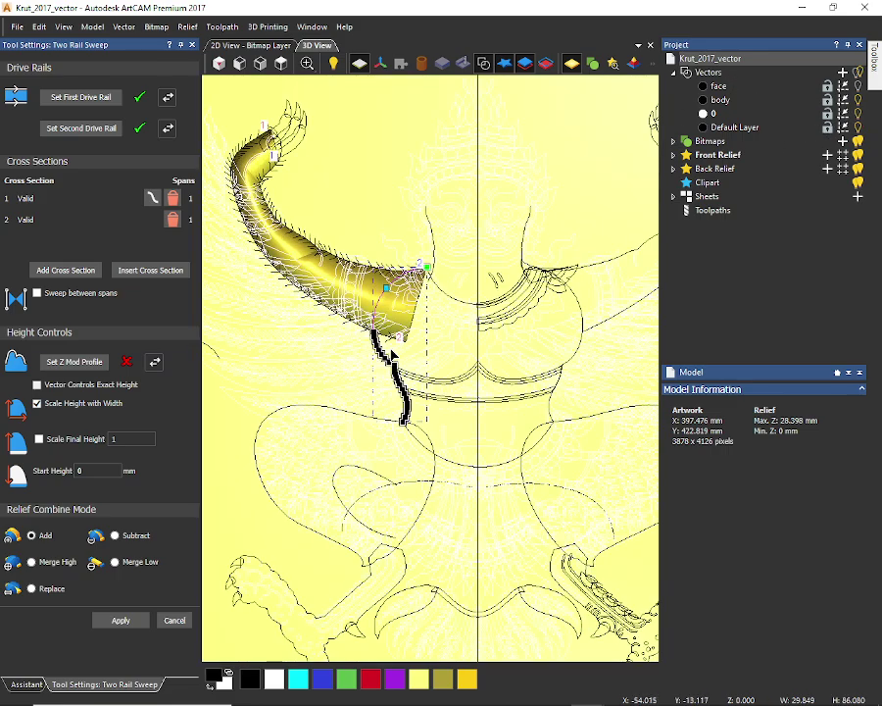
pyautogui.click(582, 311)
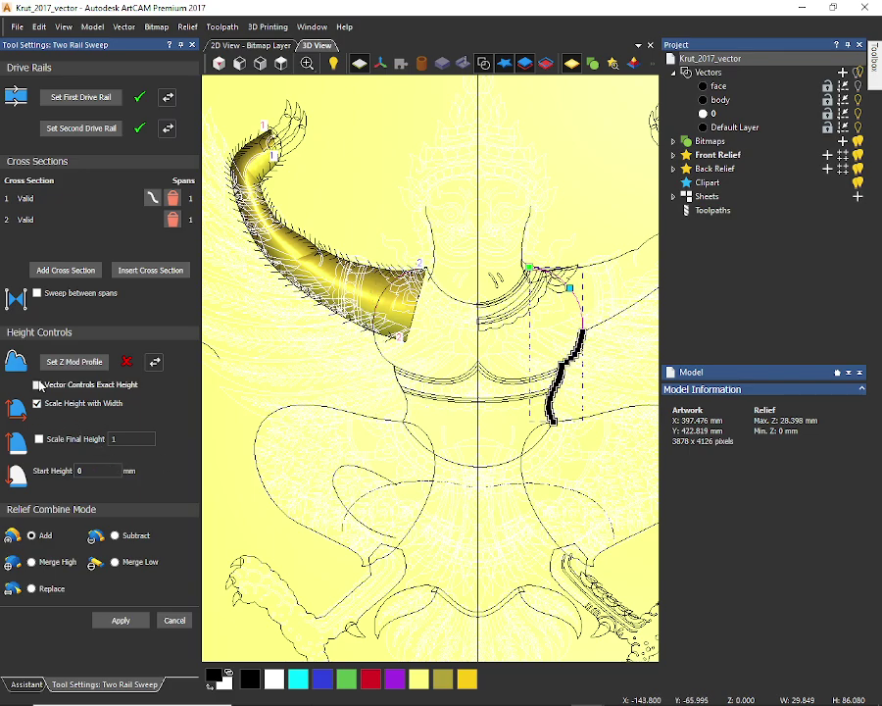
pyautogui.hotkey('ctrl', 'm')
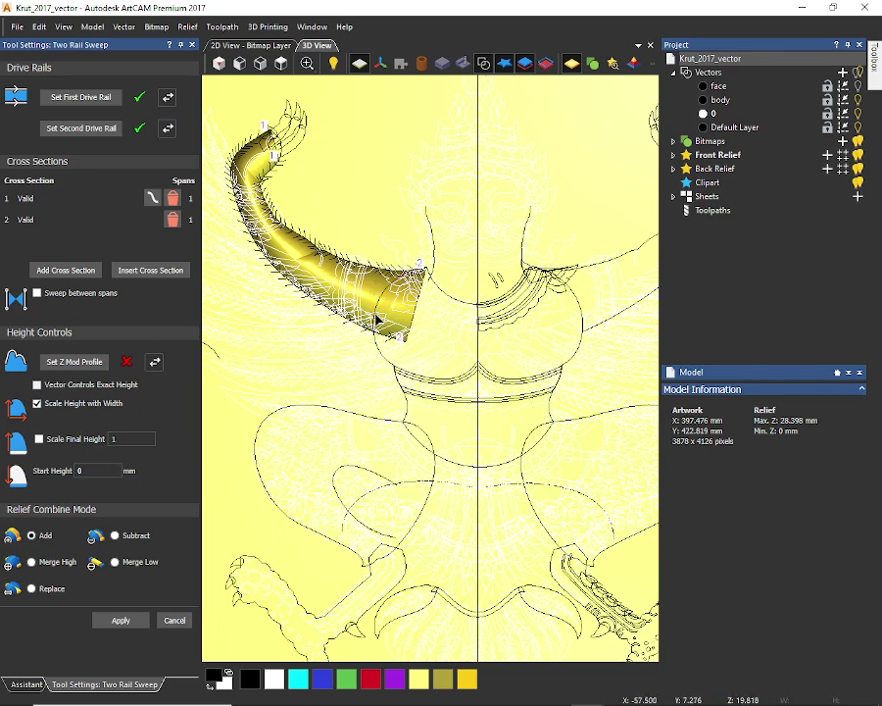
pyautogui.click(74, 98)
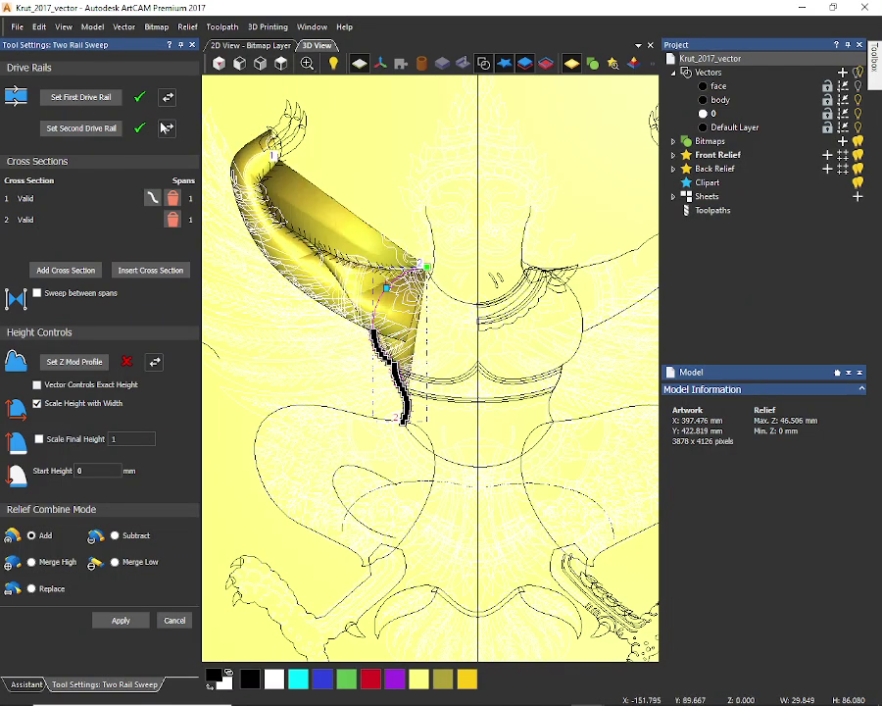
pyautogui.click(581, 316)
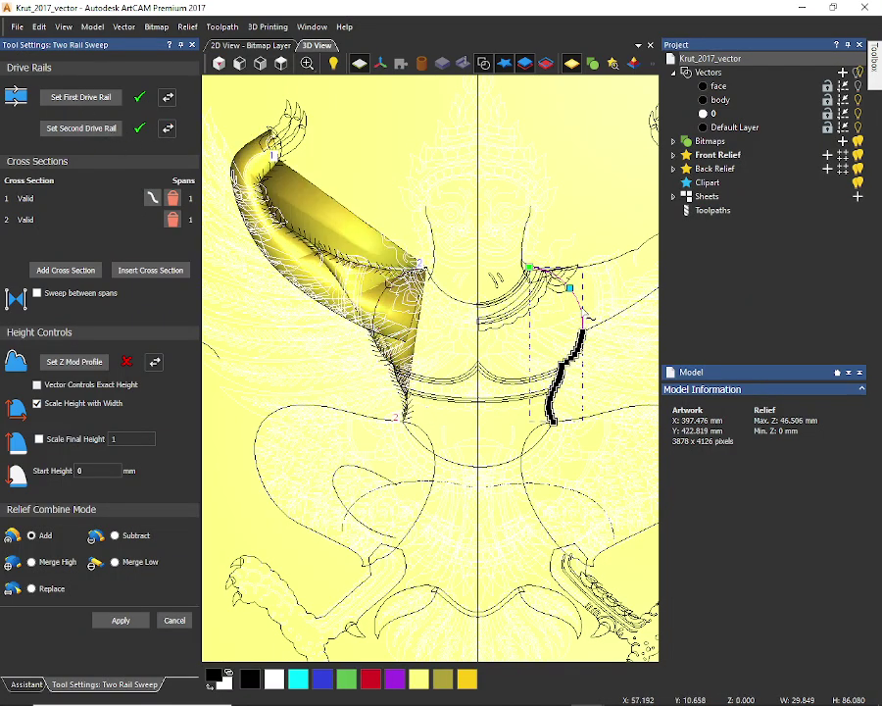
pyautogui.click(66, 97)
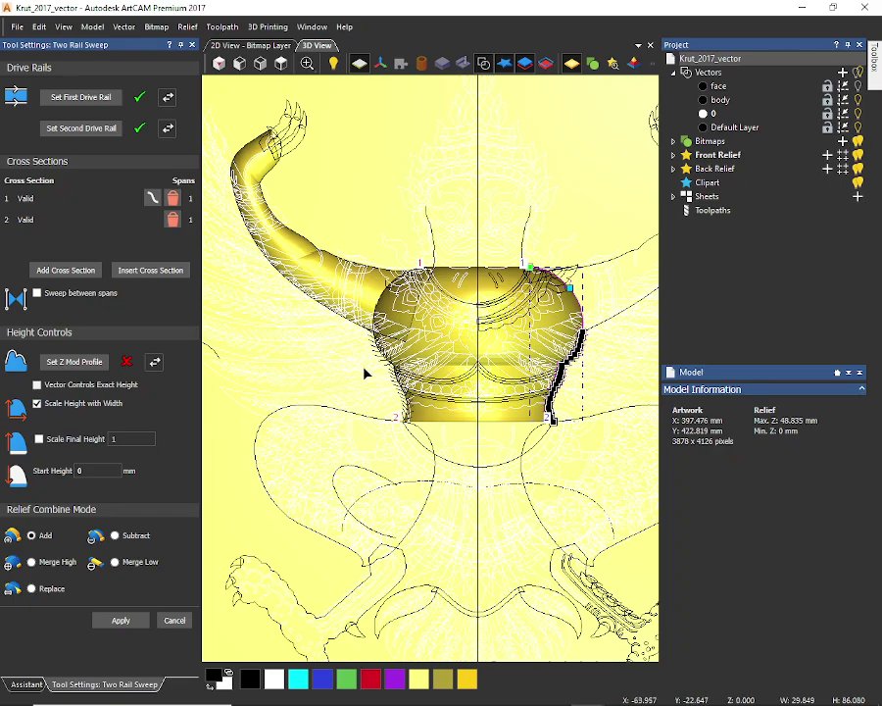
# Remove the small arc from the torso sweep's cross sections, keeping only the larger arc
pyautogui.scroll(-5, 366, 366)
pyautogui.scroll(4, 454, 379)
pyautogui.scroll(-4, 454, 379)
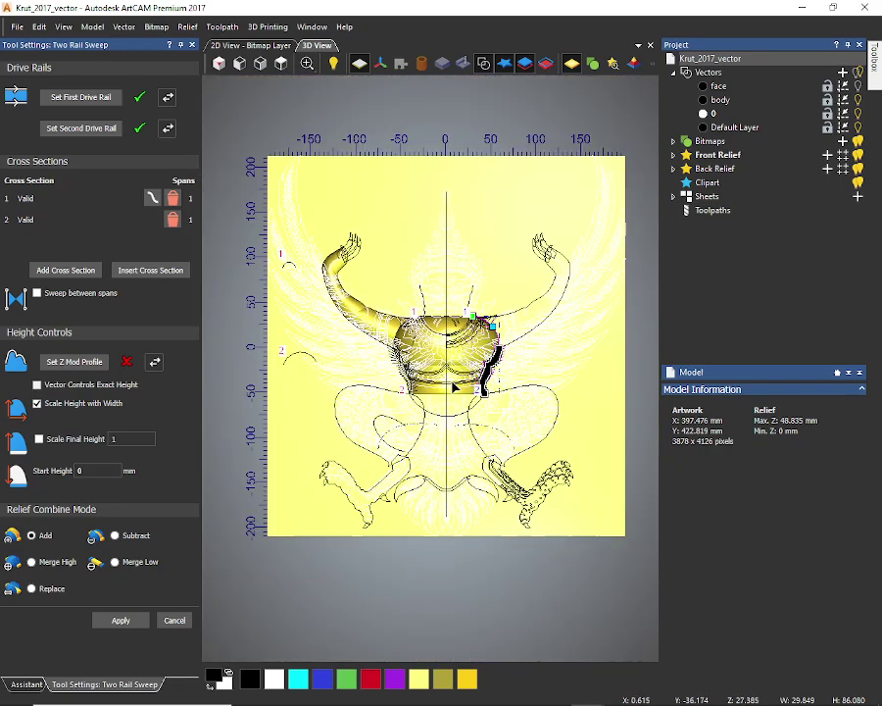
pyautogui.scroll(4, 455, 388)
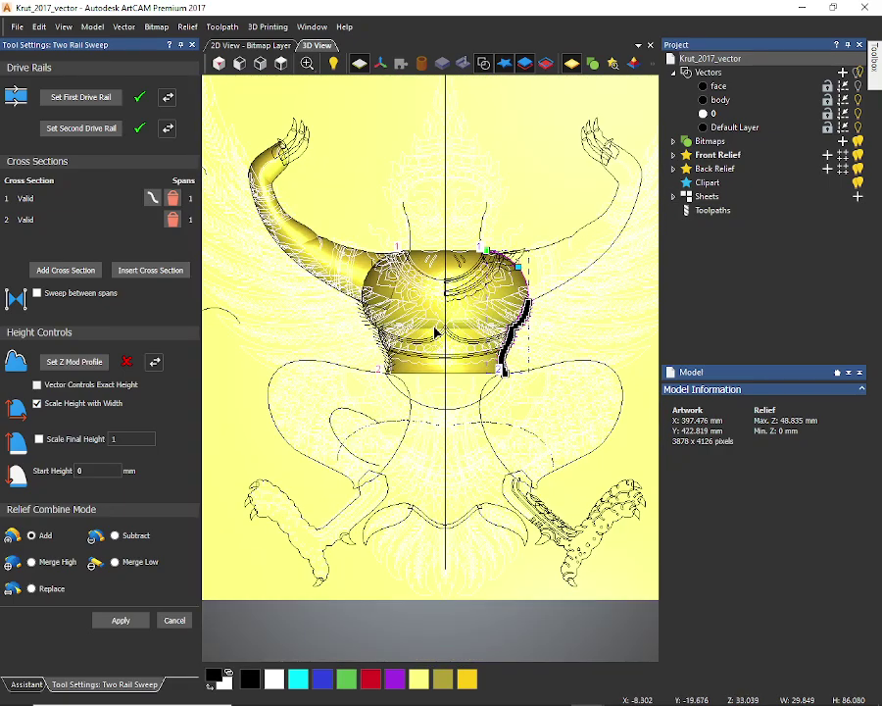
pyautogui.scroll(2, 435, 332)
pyautogui.scroll(-3, 273, 315)
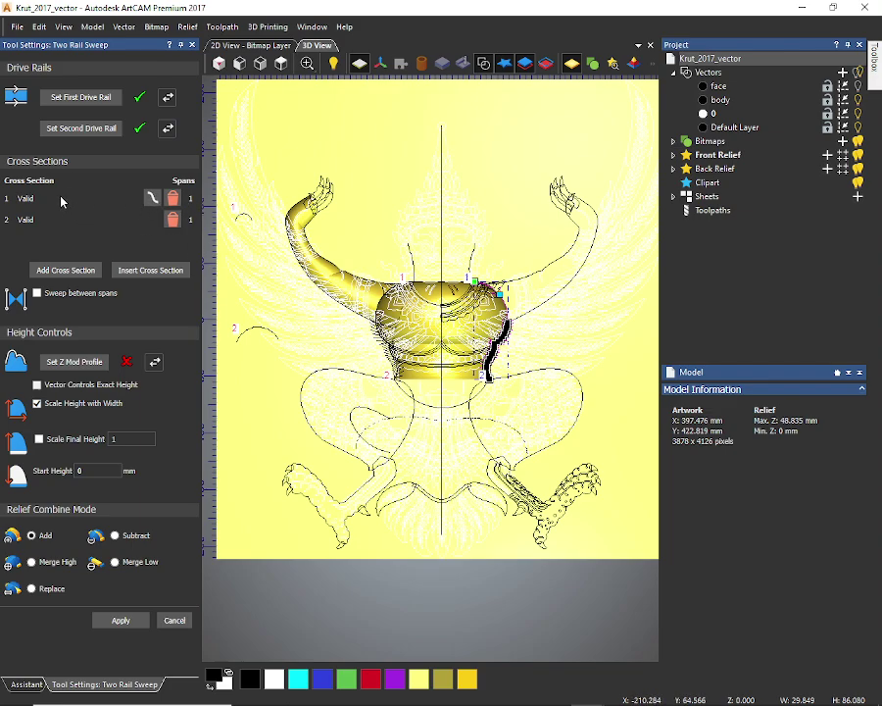
pyautogui.click(172, 200)
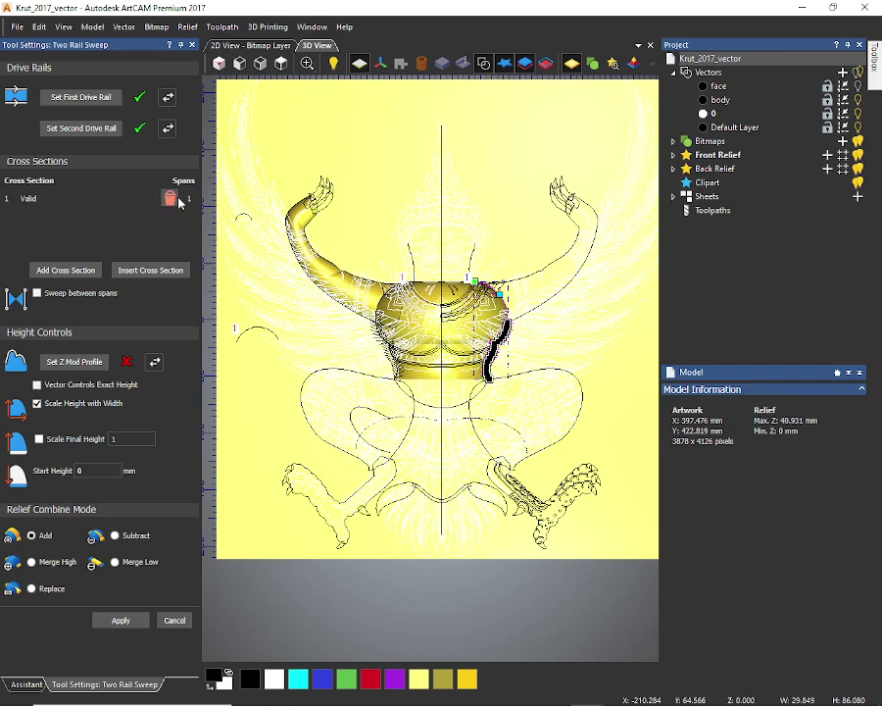
# Add the wide double-humped curve between the thighs as the second cross section of the torso sweep
pyautogui.click(471, 416)
pyautogui.scroll(4, 474, 450)
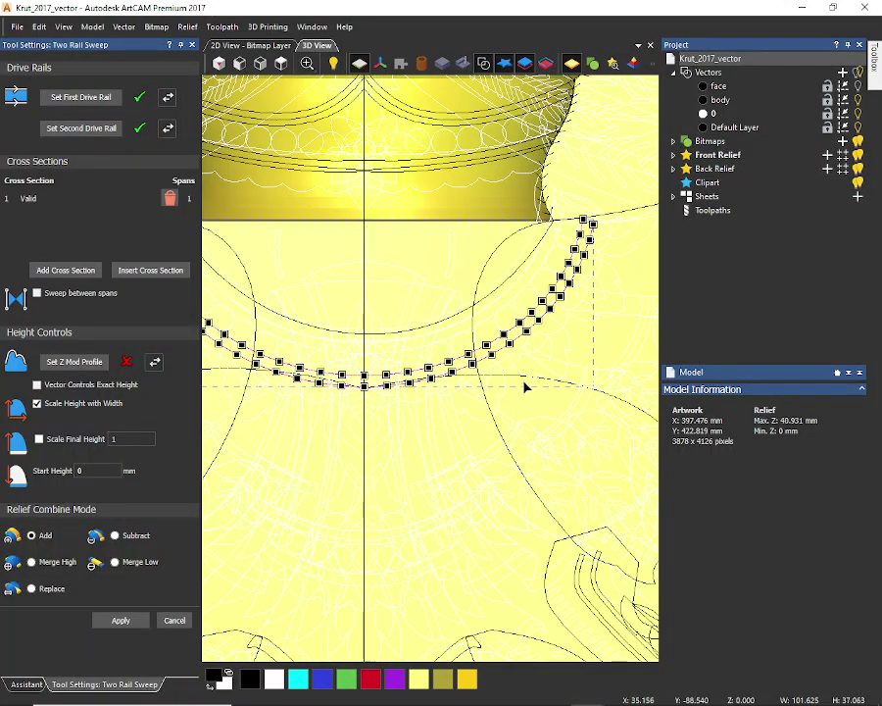
pyautogui.click(494, 382)
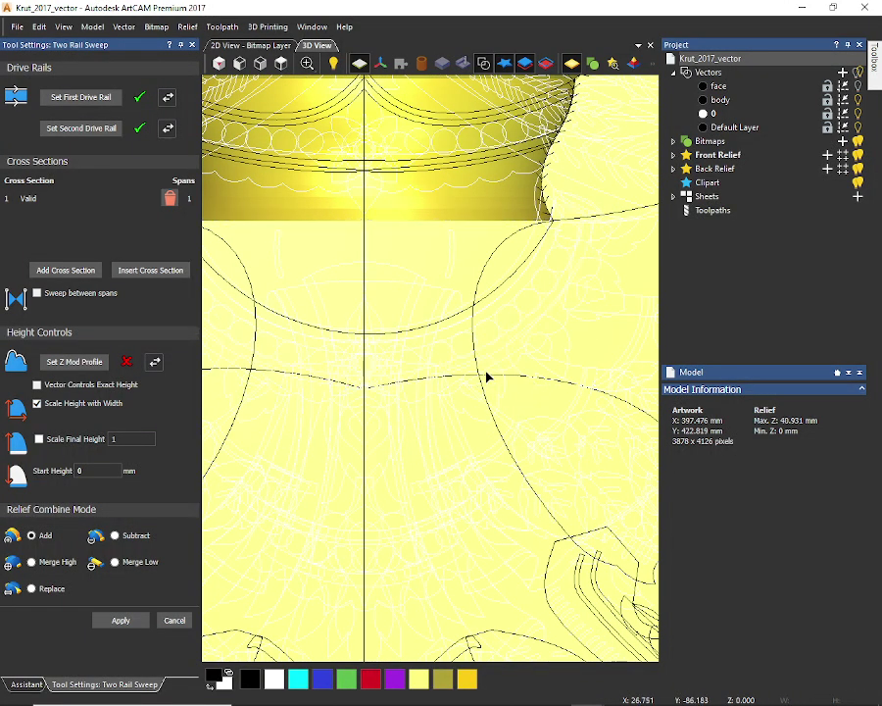
pyautogui.click(475, 381)
pyautogui.scroll(4, 460, 377)
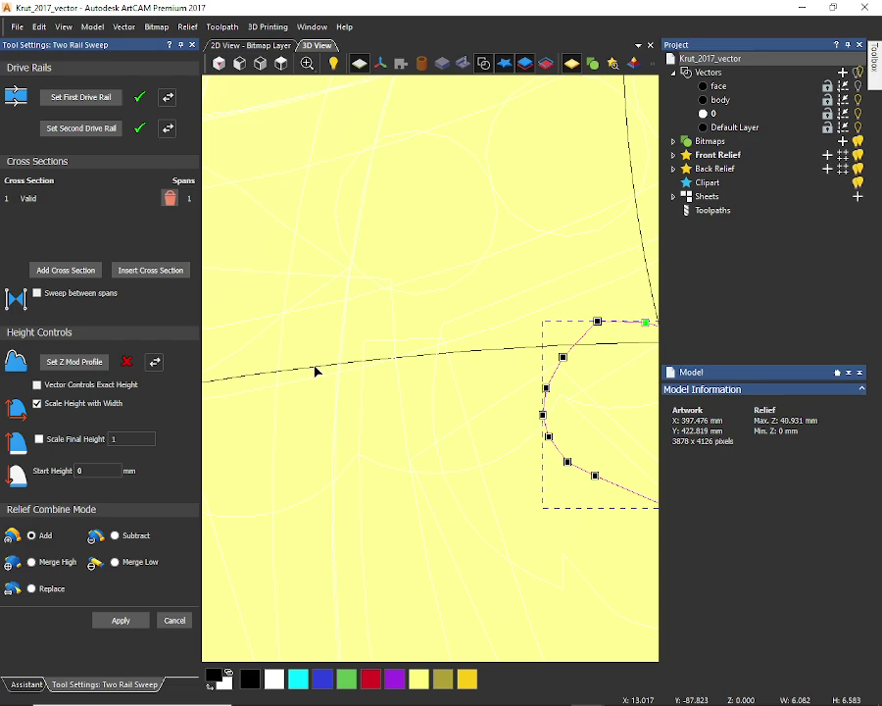
pyautogui.scroll(-6, 316, 371)
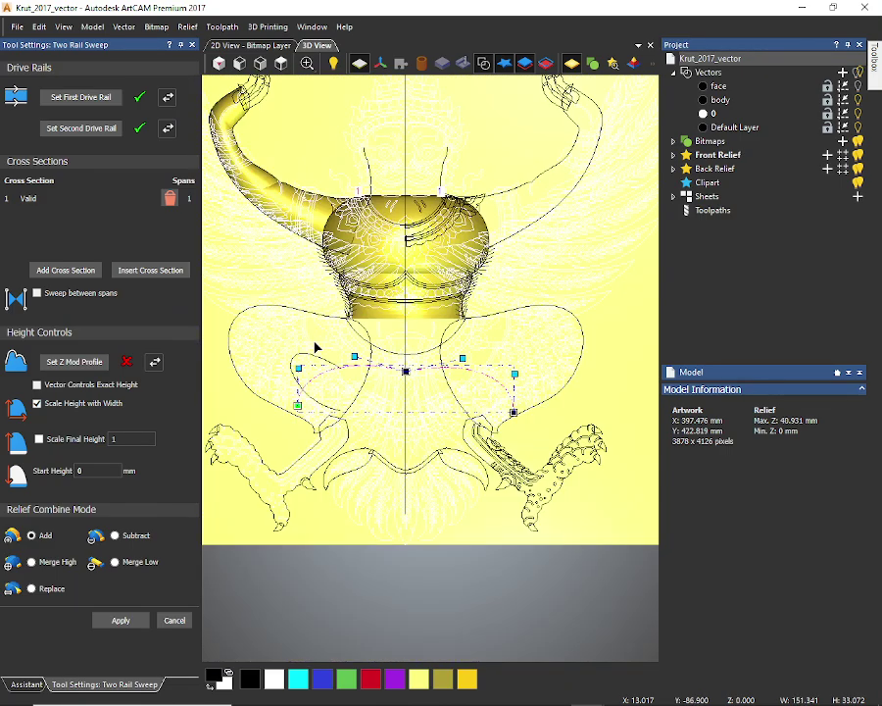
pyautogui.scroll(-2, 316, 348)
pyautogui.scroll(2, 368, 312)
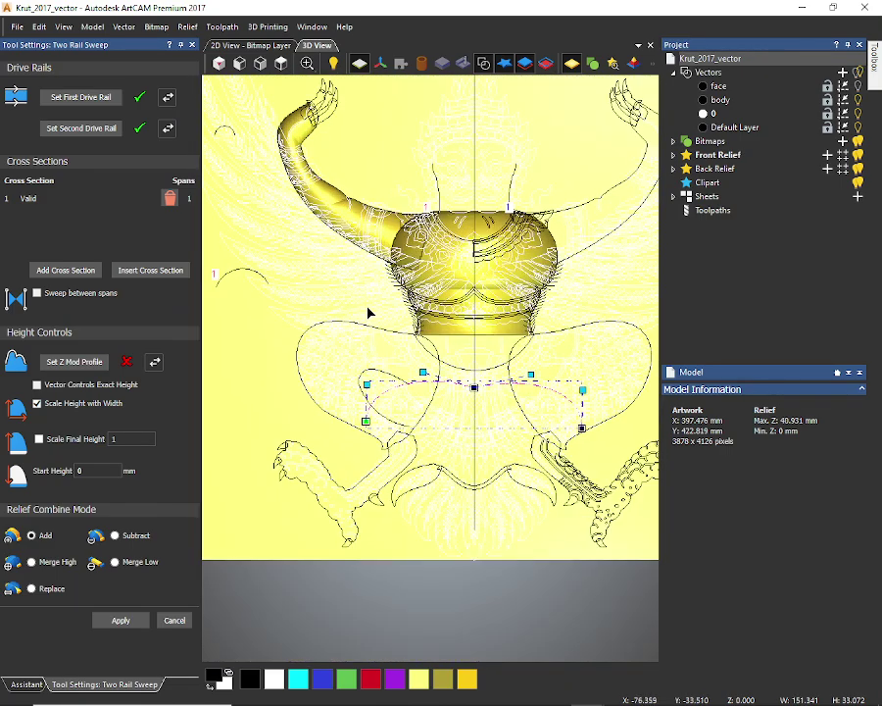
pyautogui.click(74, 274)
pyautogui.scroll(2, 511, 264)
pyautogui.scroll(-1, 498, 306)
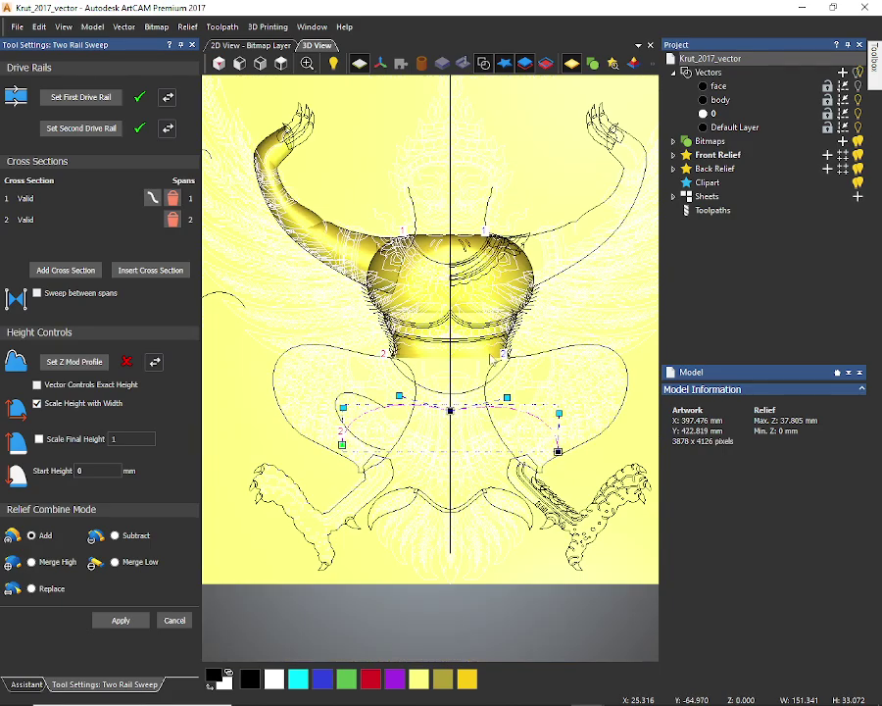
# Check the torso preview with vector layer 0 hidden, then apply the torso sweep and close the Two Rail Sweep
pyautogui.moveTo(460, 324); pyautogui.dragTo(482, 244)
pyautogui.moveTo(432, 314); pyautogui.dragTo(781, 139)
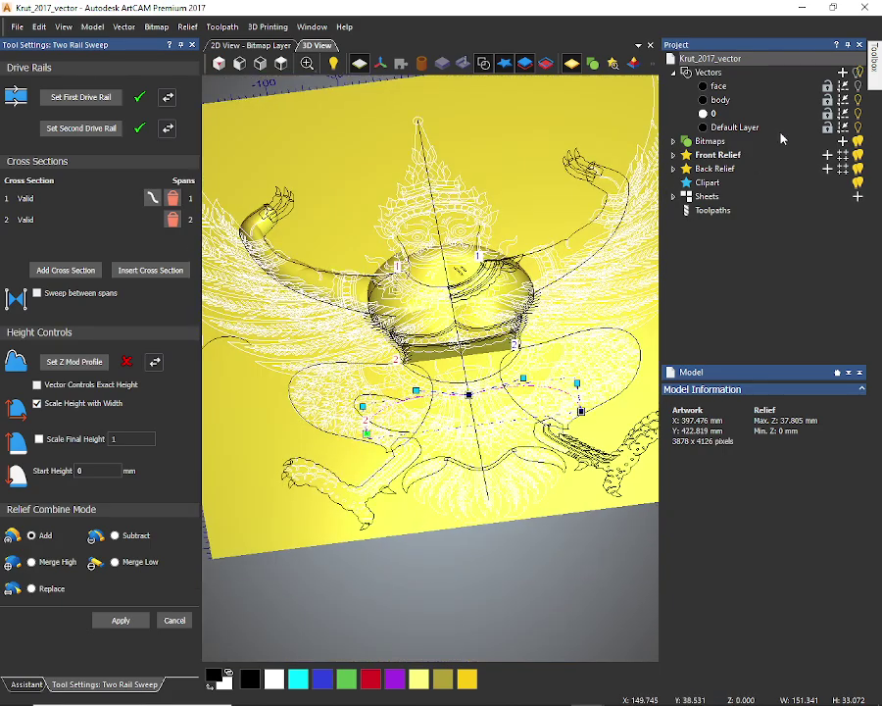
pyautogui.scroll(3, 413, 301)
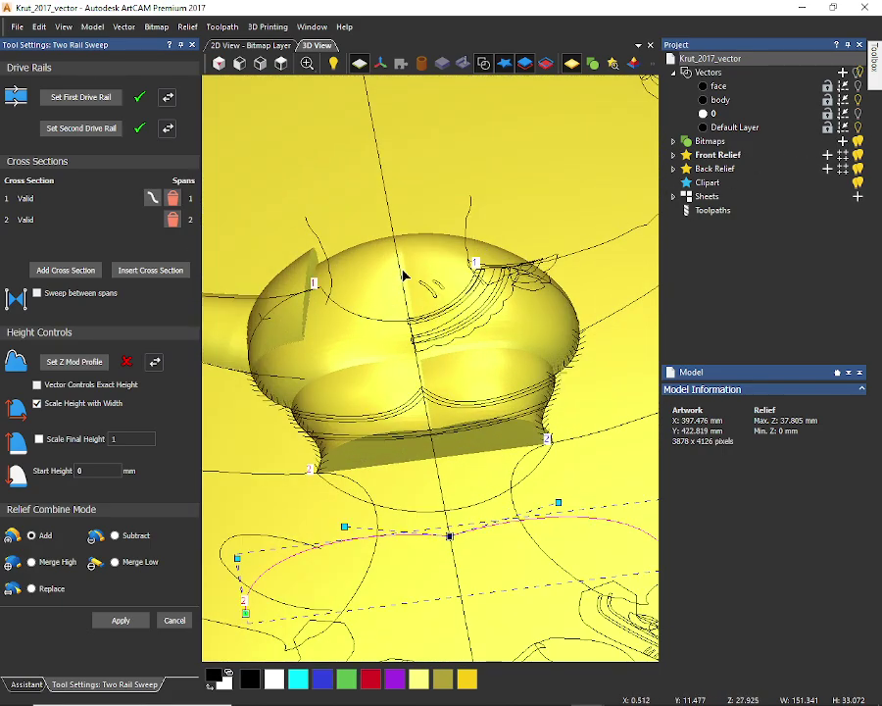
pyautogui.moveTo(414, 302); pyautogui.dragTo(428, 319)
pyautogui.scroll(-2, 428, 319)
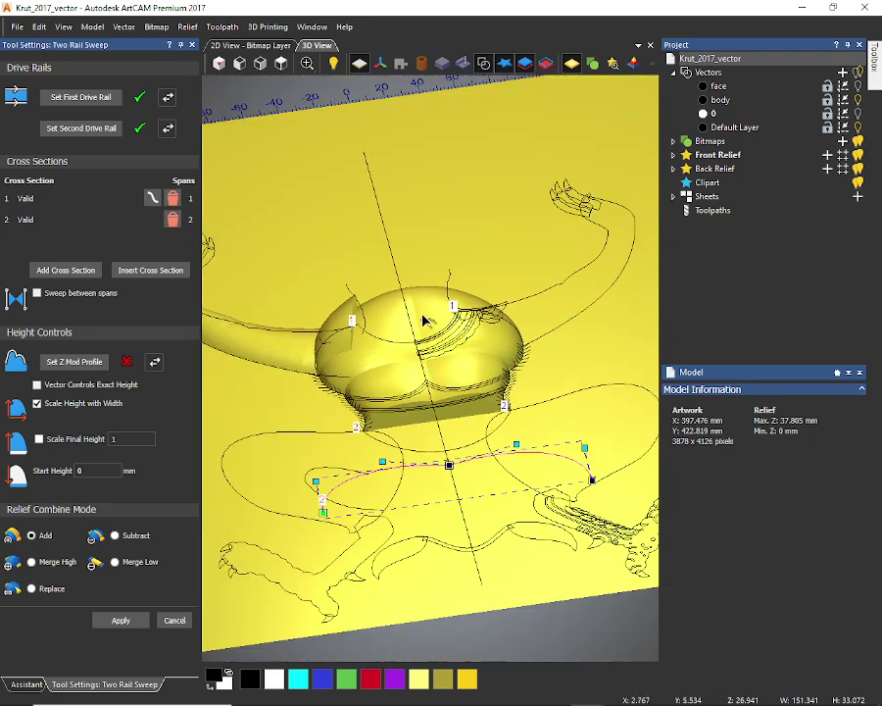
pyautogui.click(282, 64)
pyautogui.scroll(2, 433, 406)
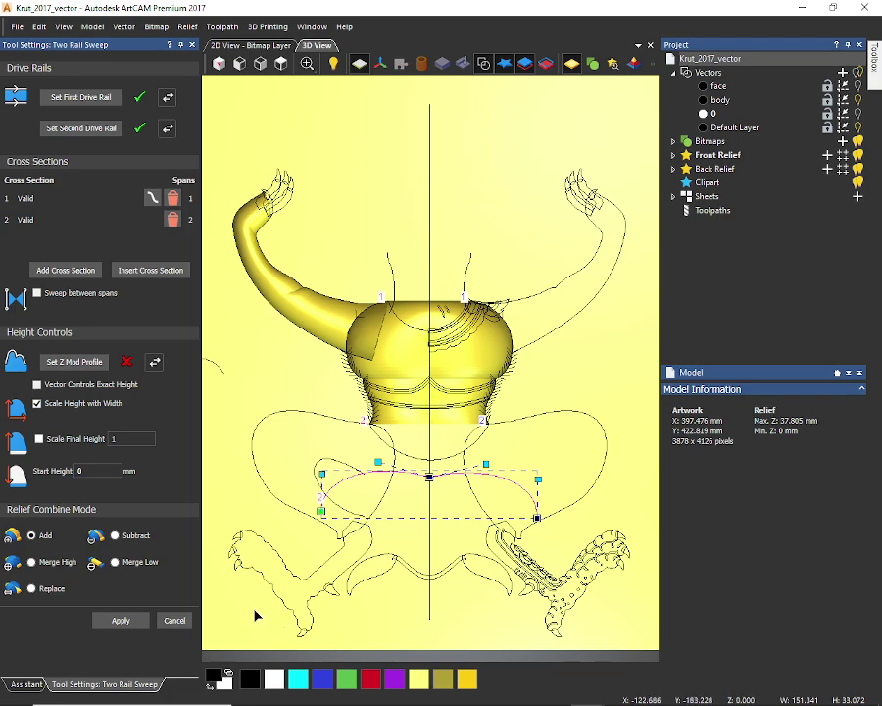
pyautogui.click(120, 620)
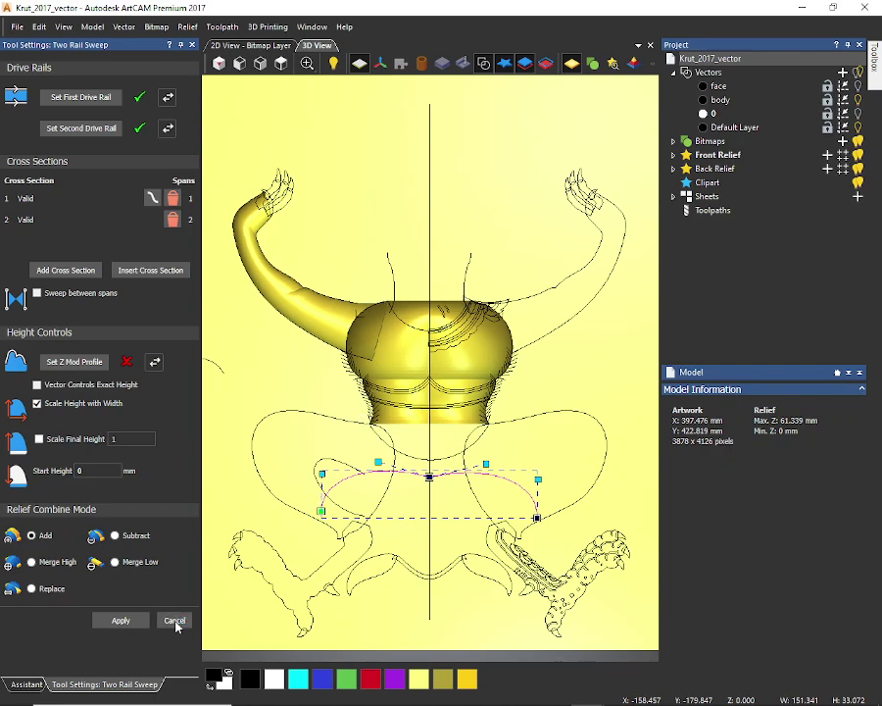
pyautogui.click(175, 619)
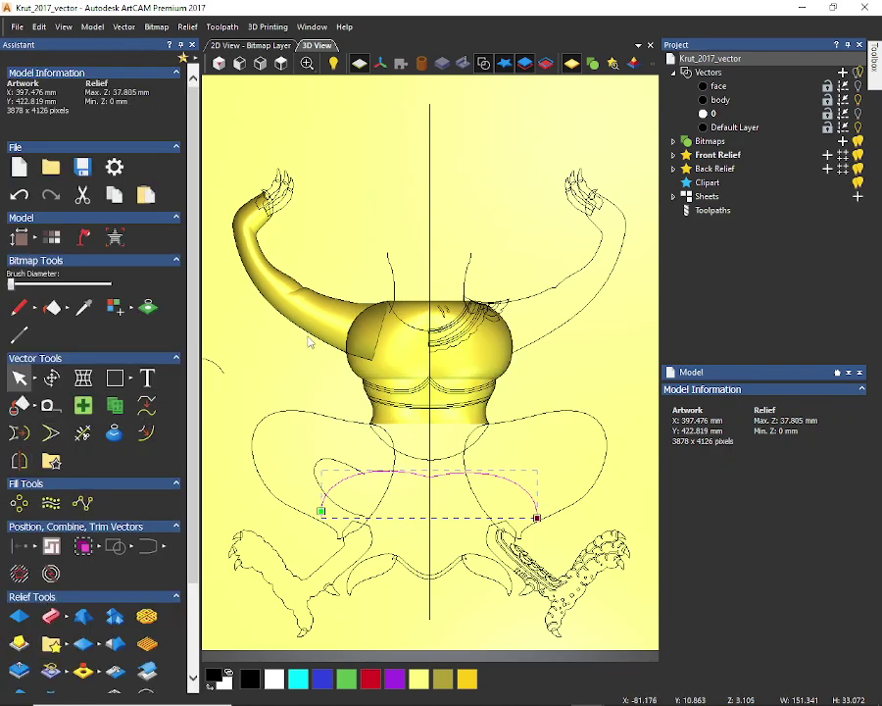
# Examine the shoulder where the arm relief overlaps the torso relief
pyautogui.scroll(-1, 371, 363)
pyautogui.scroll(3, 377, 363)
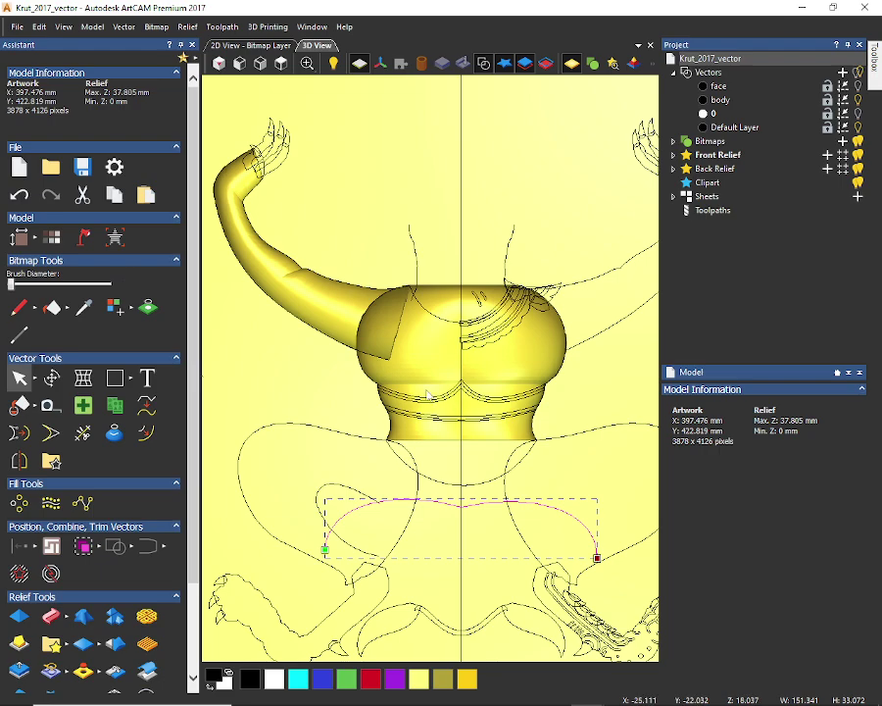
pyautogui.moveTo(472, 381); pyautogui.dragTo(260, 251)
pyautogui.scroll(4, 373, 294)
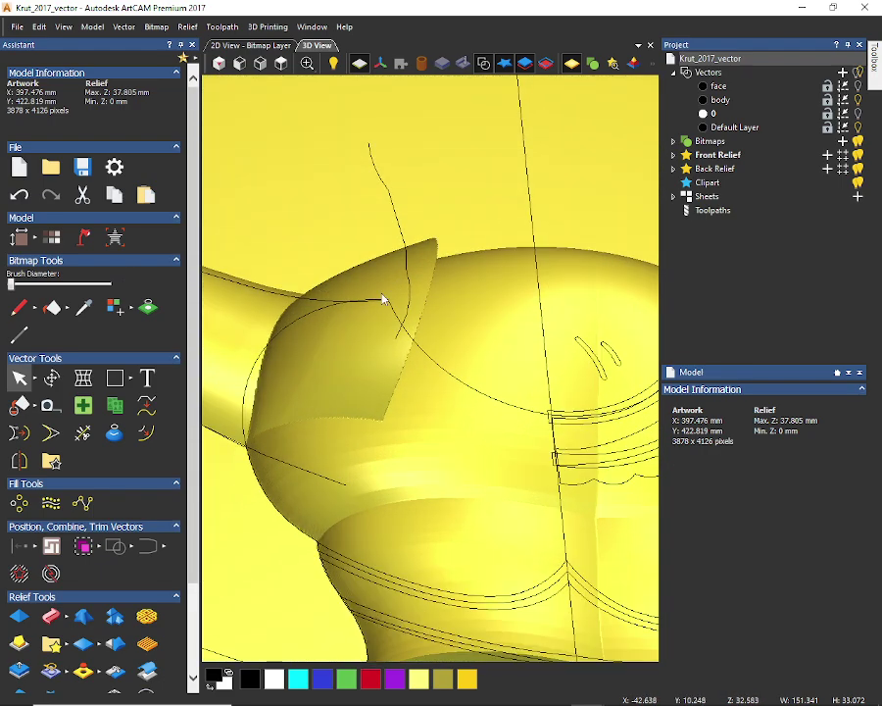
pyautogui.scroll(-1, 323, 299)
pyautogui.scroll(-5, 362, 290)
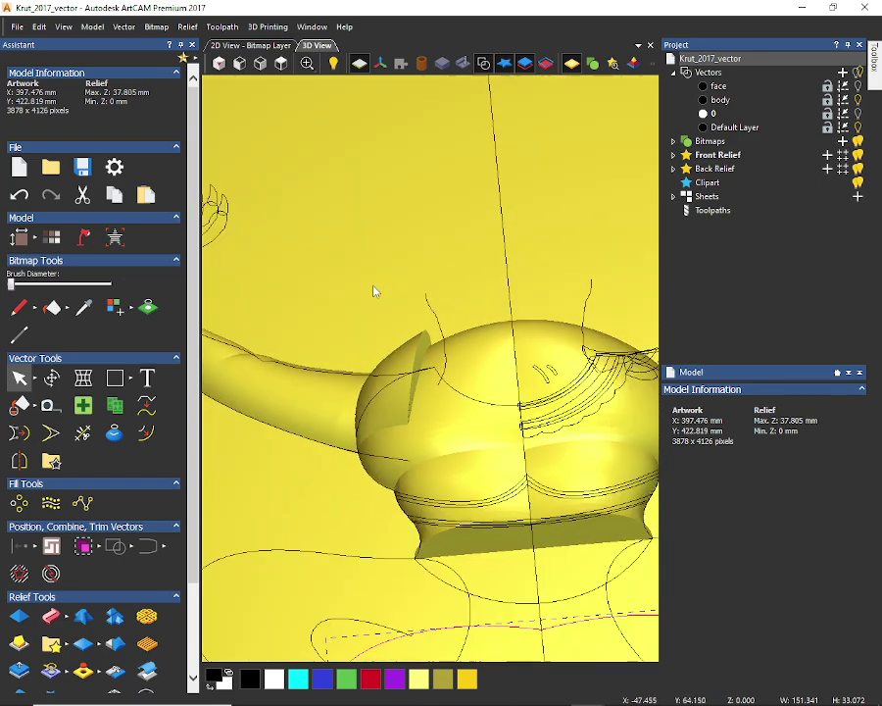
# Undo the applied torso Two Rail Sweep so that only the arm relief is kept
pyautogui.scroll(6, 418, 364)
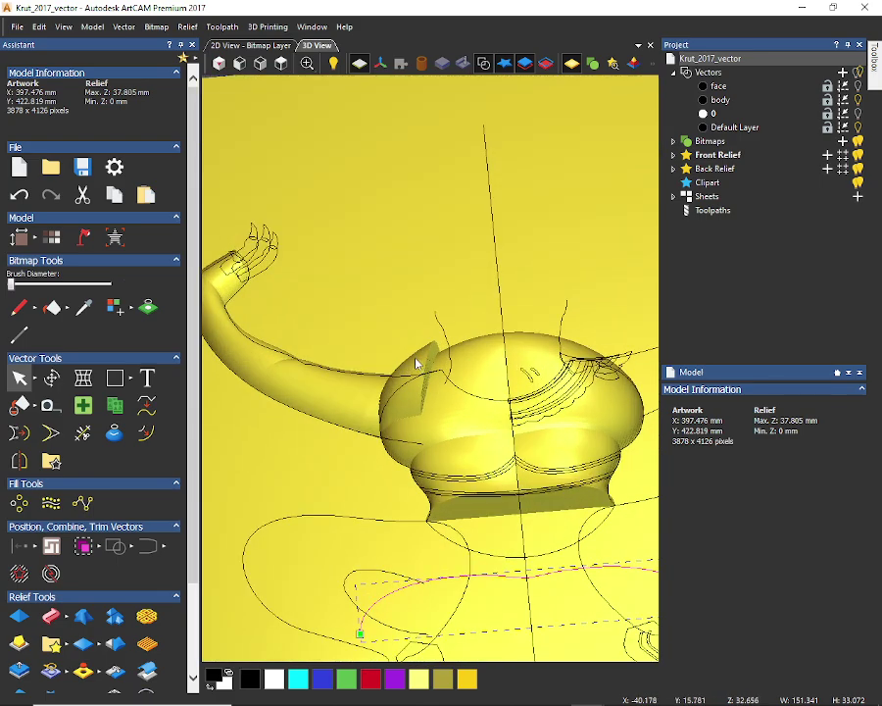
pyautogui.scroll(-6, 416, 364)
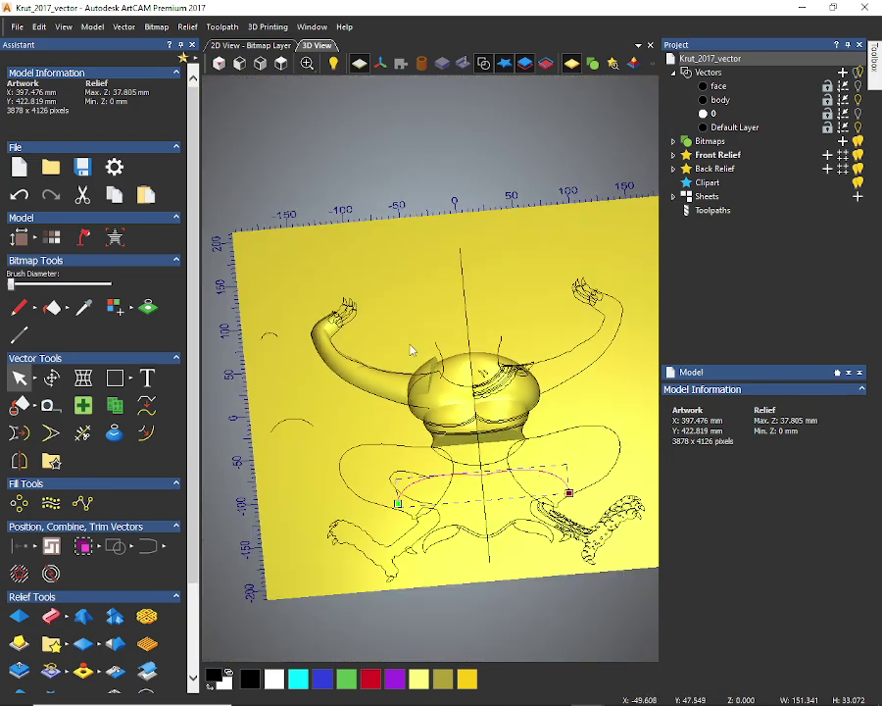
pyautogui.click(37, 28)
pyautogui.click(33, 22)
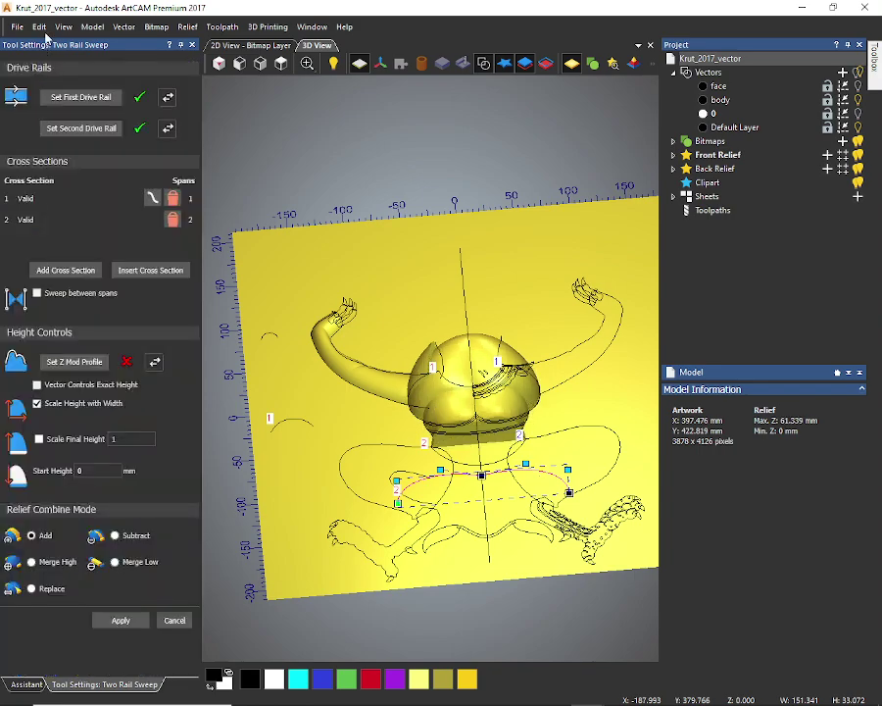
pyautogui.click(39, 27)
pyautogui.click(56, 51)
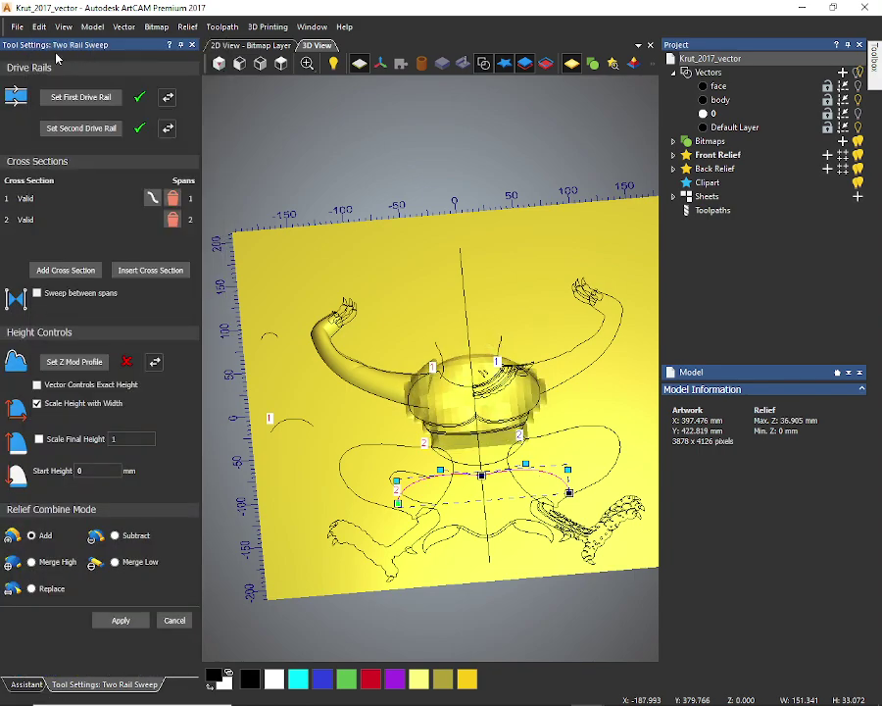
pyautogui.click(38, 26)
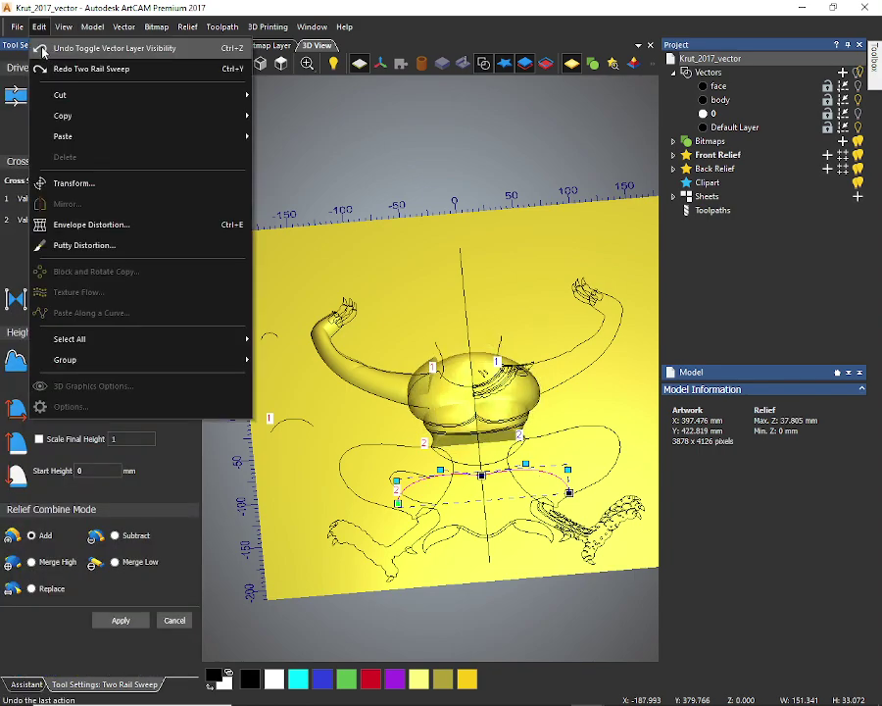
pyautogui.click(42, 49)
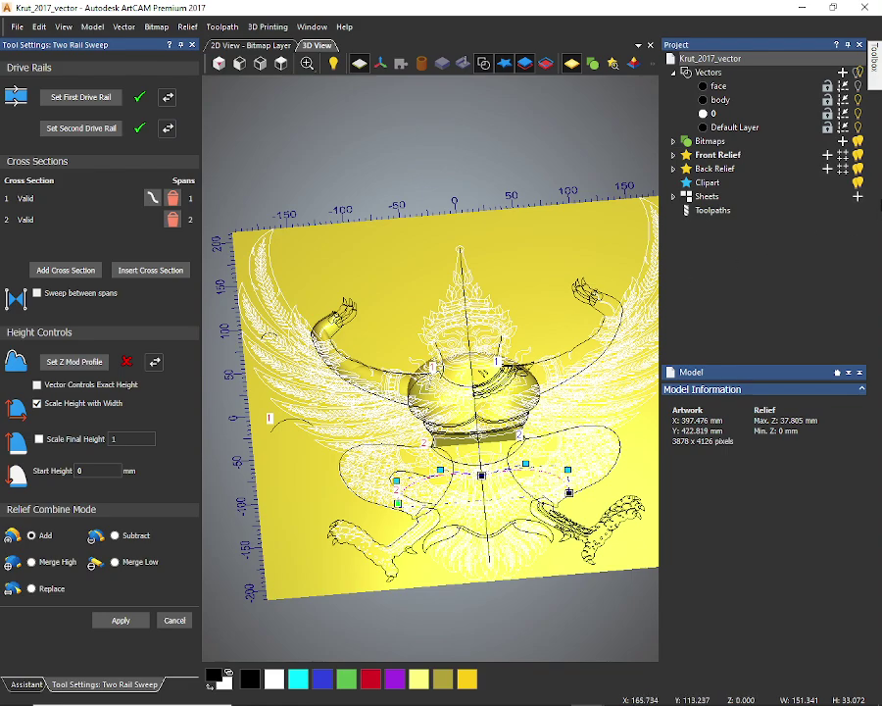
# Hide vector layer 0 and cancel the open Two Rail Sweep
pyautogui.click(857, 114)
pyautogui.scroll(5, 427, 360)
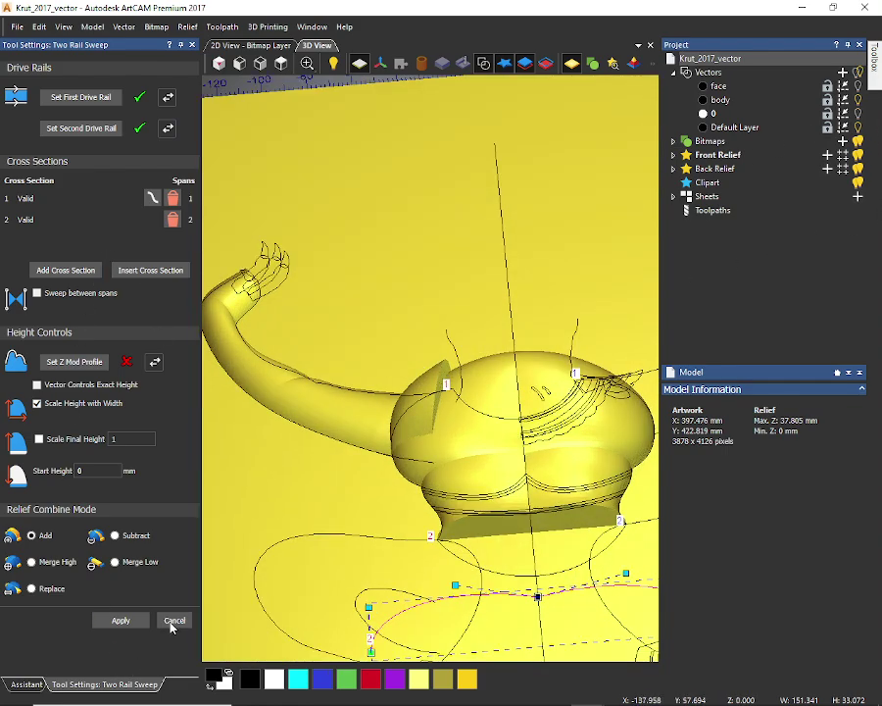
pyautogui.scroll(-5, 441, 333)
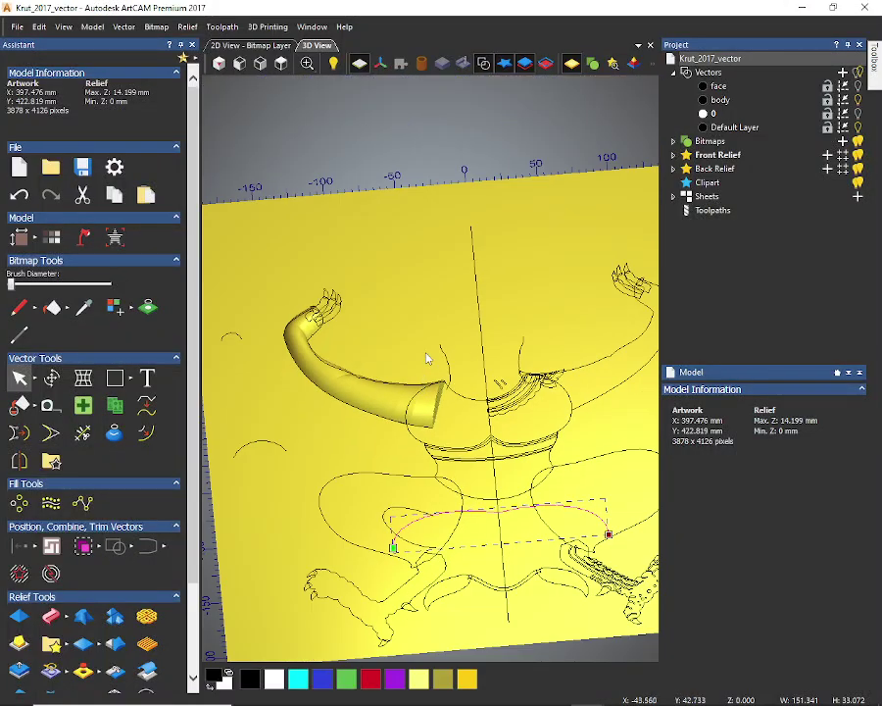
# Start a new Two Rail Sweep with the torso's two side outlines as first and second drive rails
pyautogui.click(282, 63)
pyautogui.scroll(5, 365, 360)
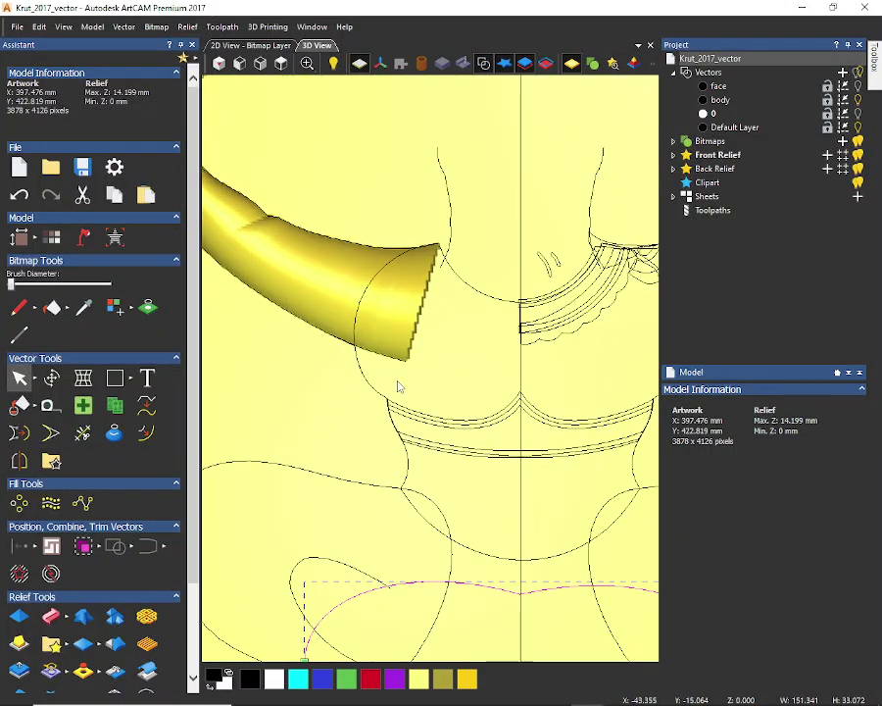
pyautogui.scroll(-3, 508, 417)
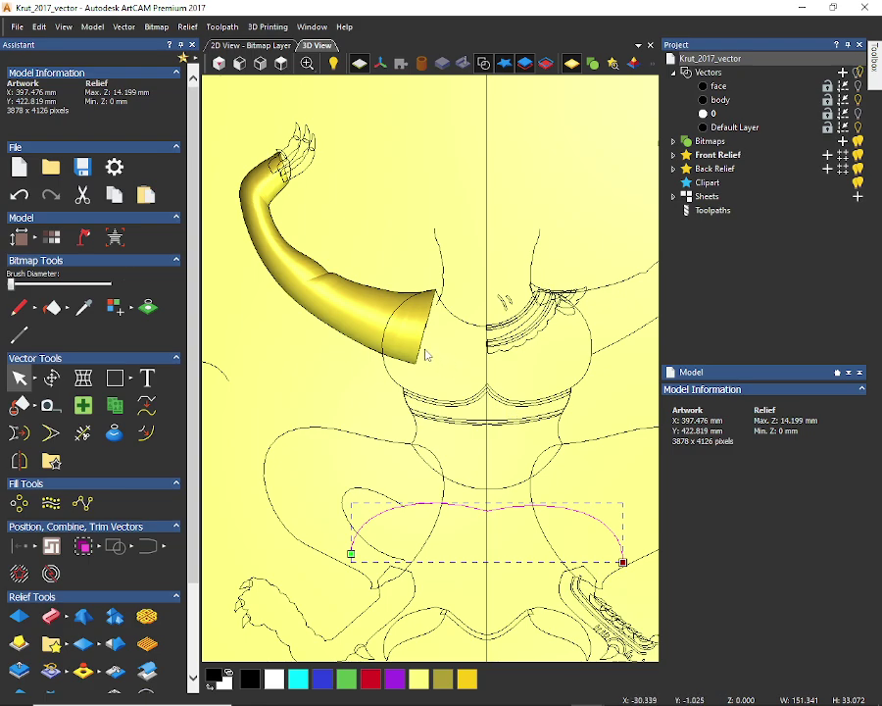
pyautogui.click(51, 616)
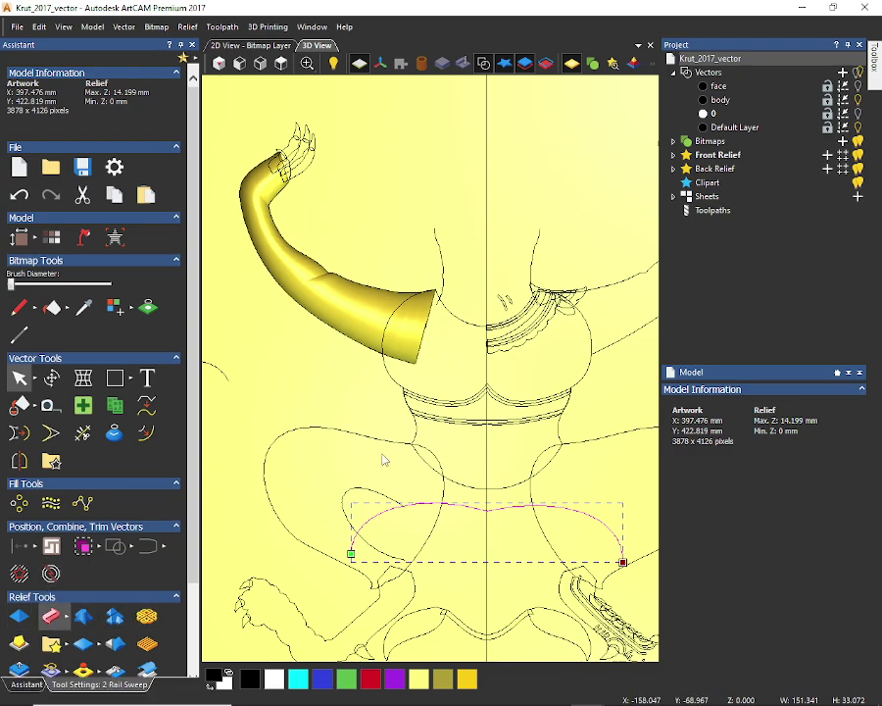
pyautogui.click(363, 355)
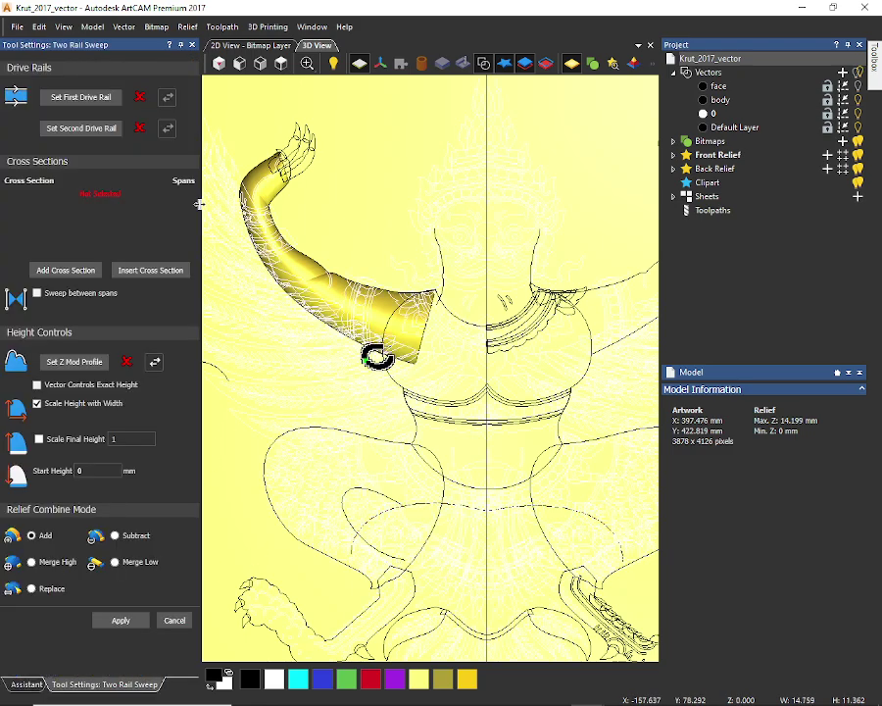
pyautogui.click(395, 318)
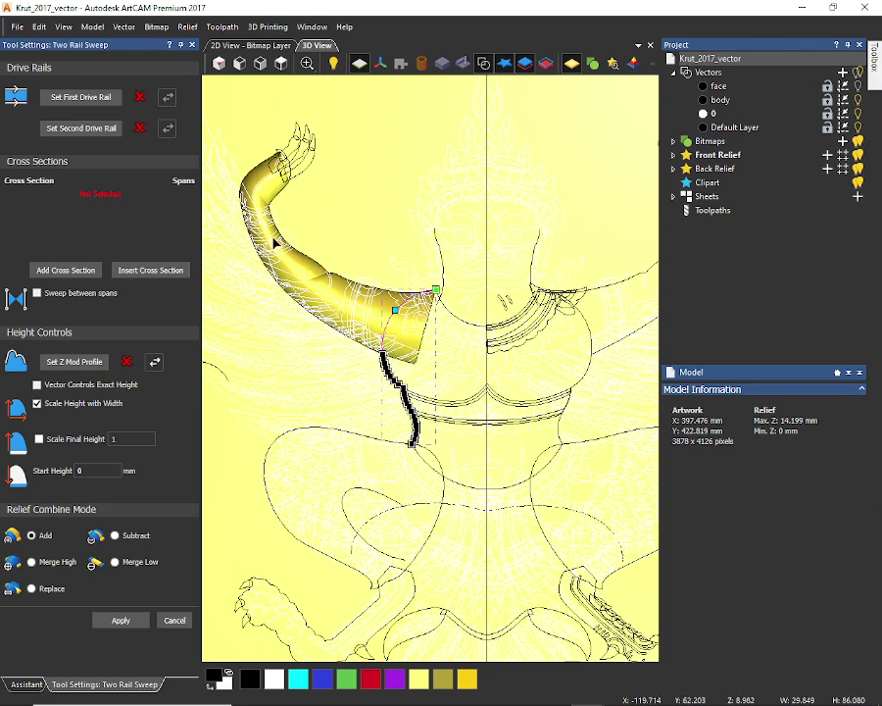
pyautogui.click(102, 96)
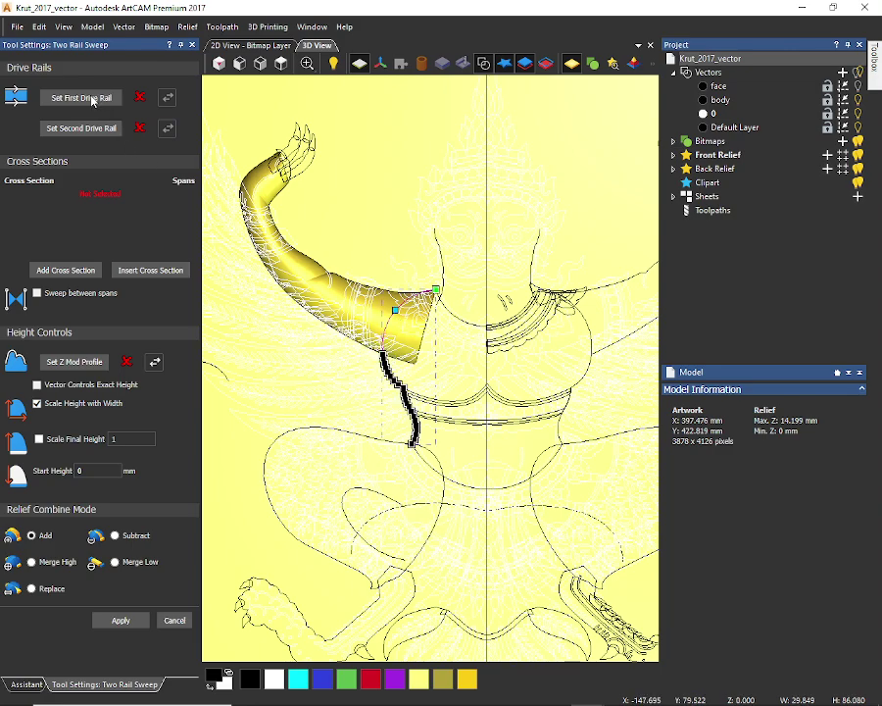
pyautogui.click(581, 315)
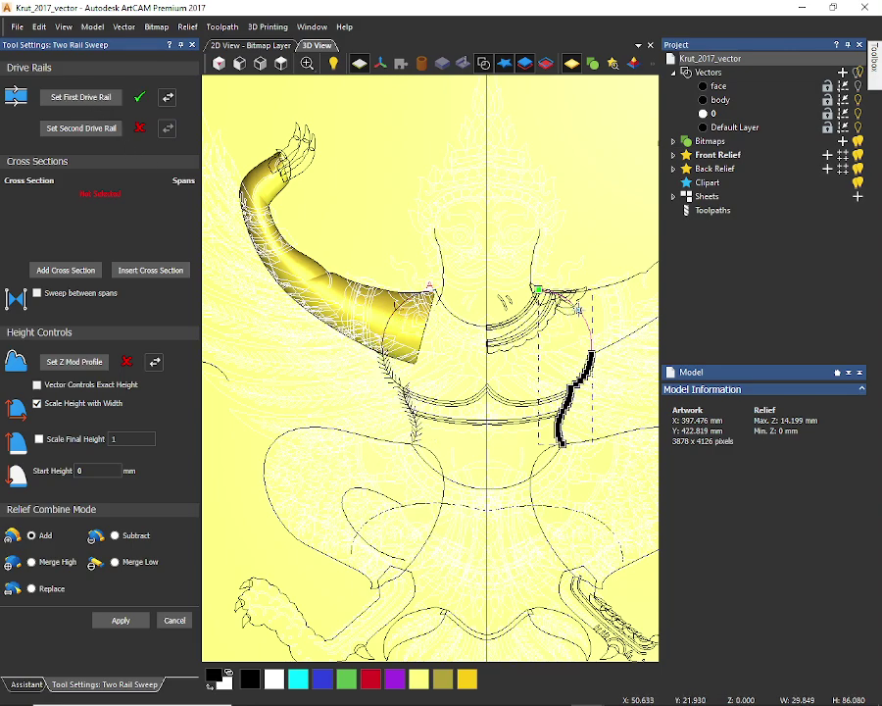
pyautogui.click(84, 129)
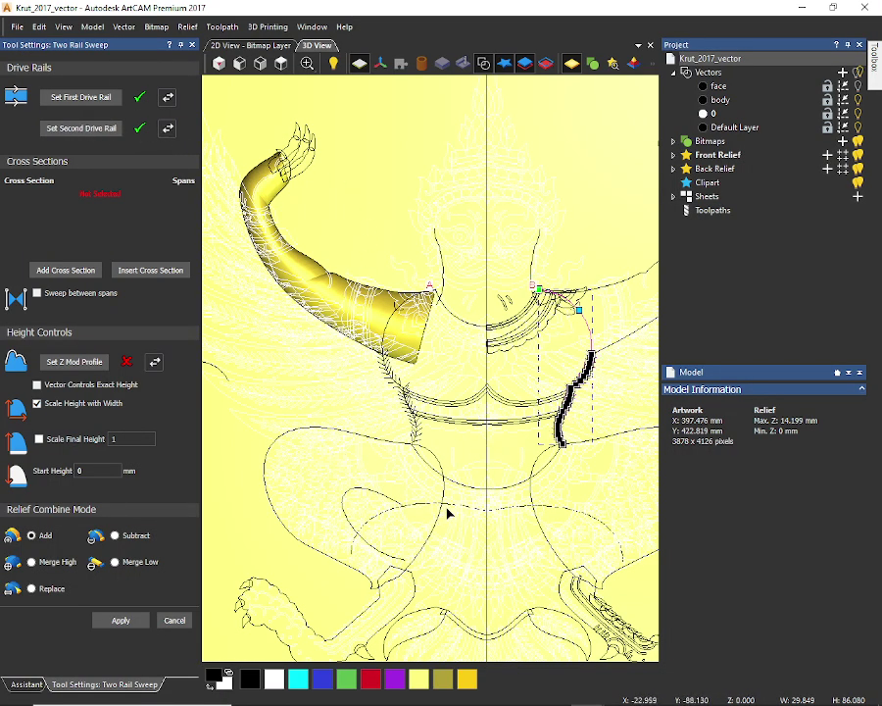
# Set the sweep's relief combine mode to Merge High and add the wide double-humped curve as its cross section
pyautogui.scroll(10, 448, 514)
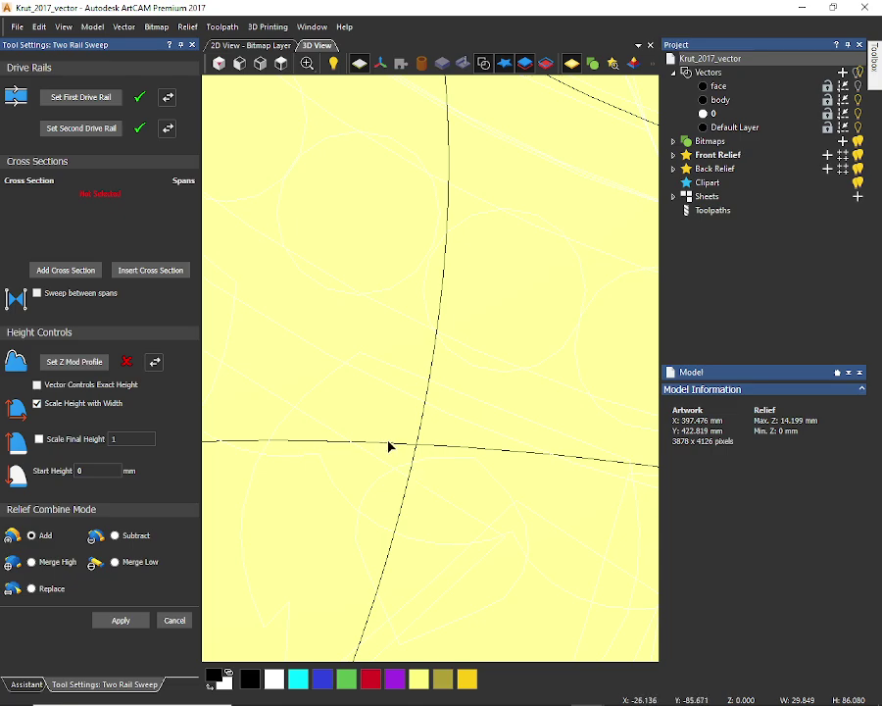
pyautogui.scroll(-10, 389, 447)
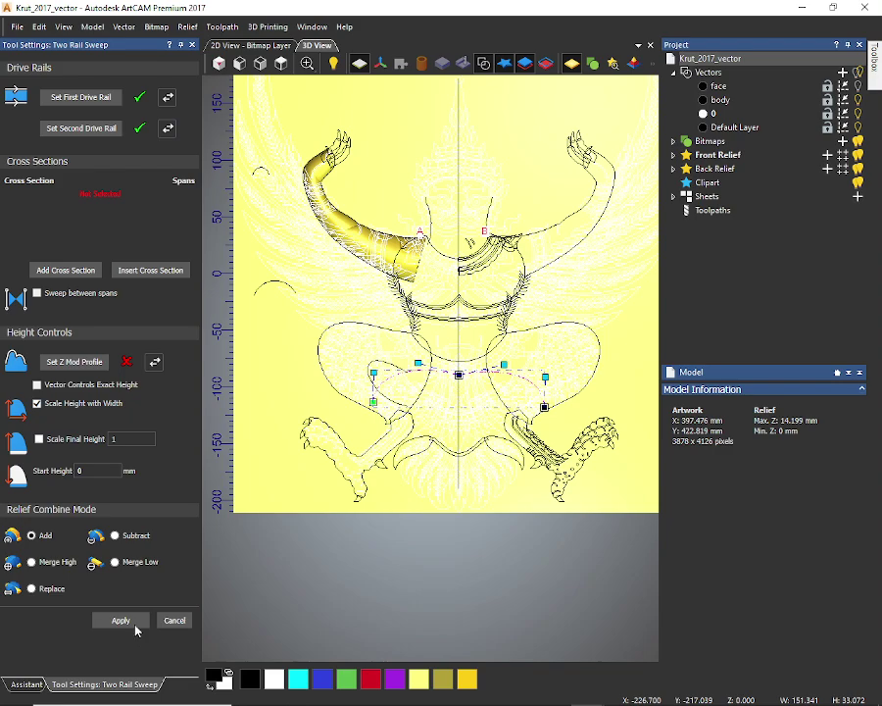
pyautogui.click(41, 561)
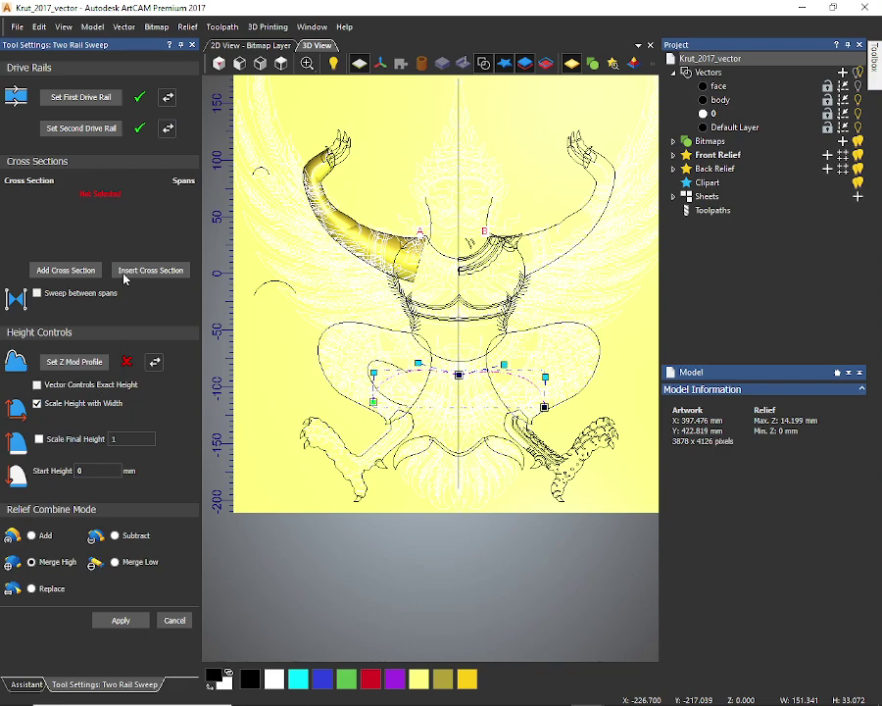
pyautogui.click(46, 268)
# Check the torso preview at the shoulder, apply the sweep and close it, then hide vector layer 0
pyautogui.scroll(3, 379, 370)
pyautogui.scroll(-1, 465, 221)
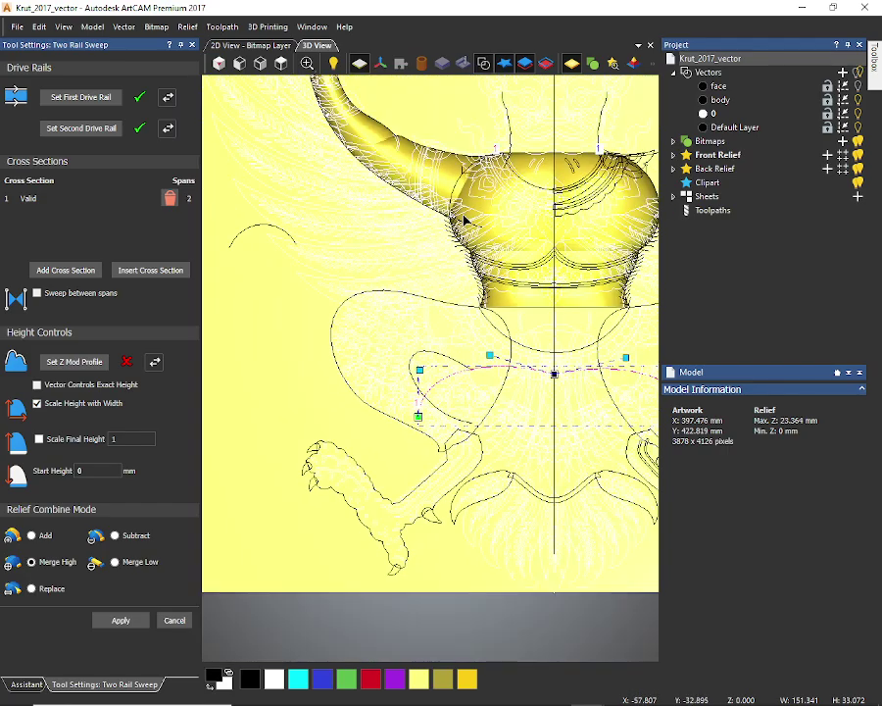
pyautogui.scroll(2, 479, 183)
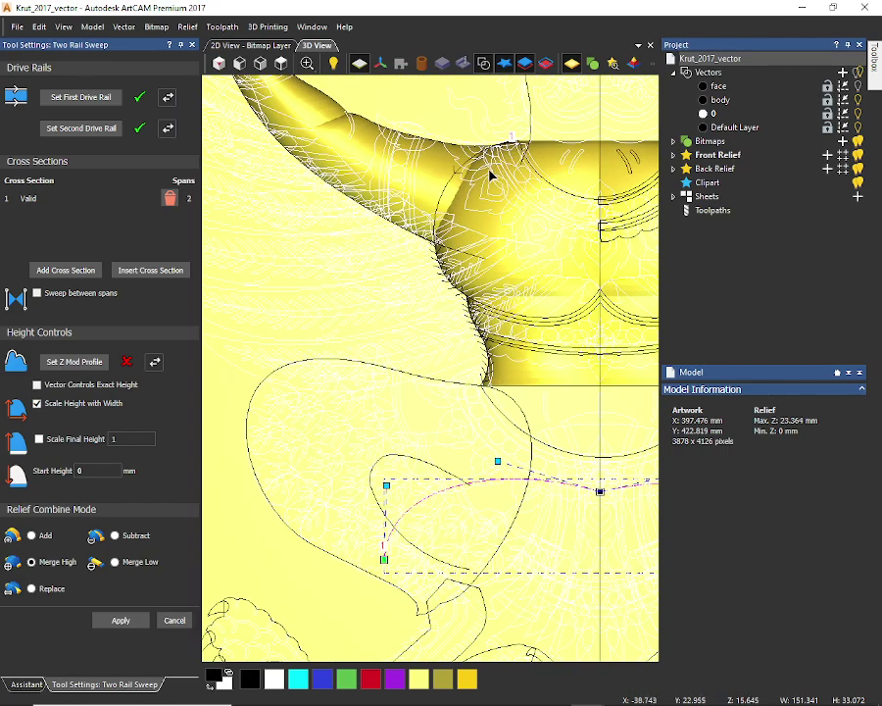
pyautogui.scroll(2, 490, 173)
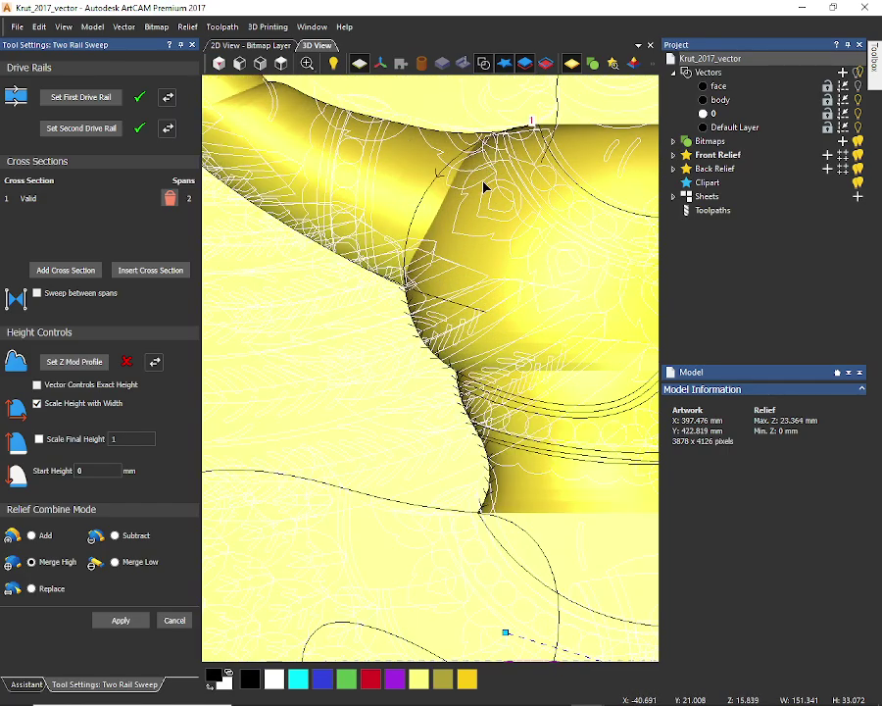
pyautogui.scroll(-5, 510, 203)
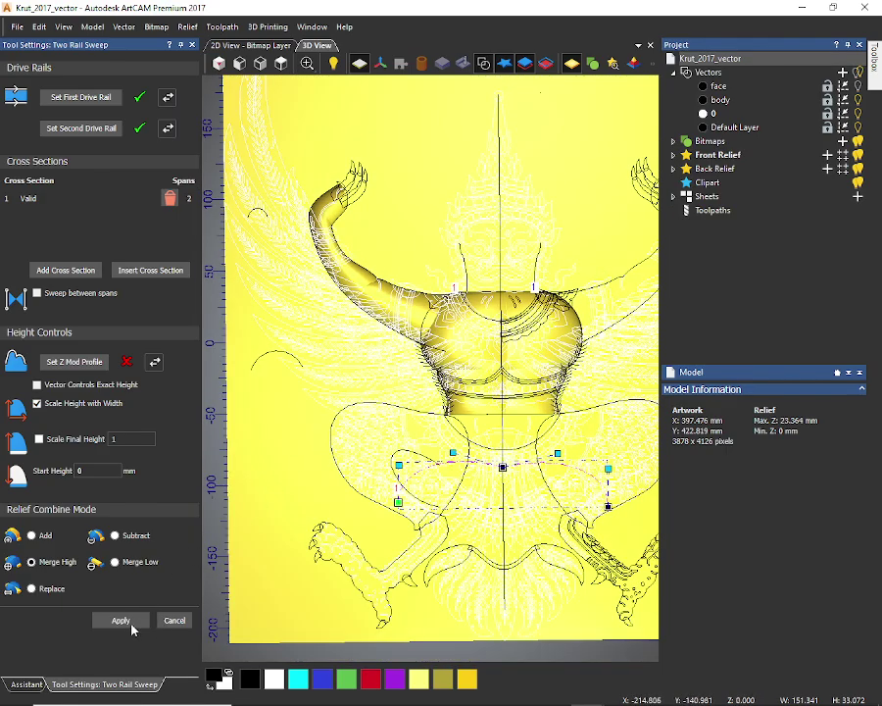
pyautogui.click(175, 620)
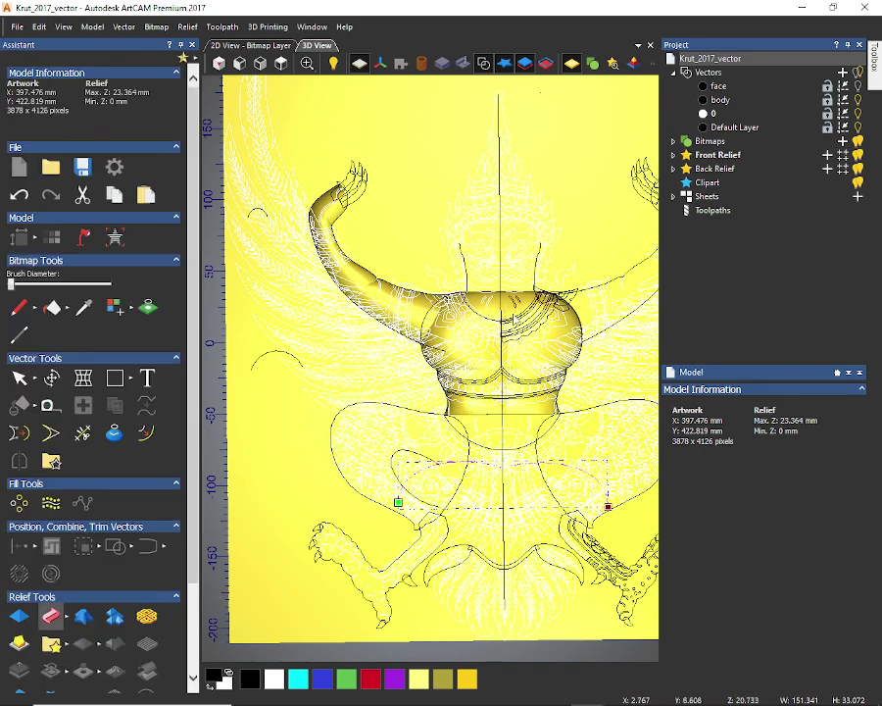
pyautogui.click(858, 115)
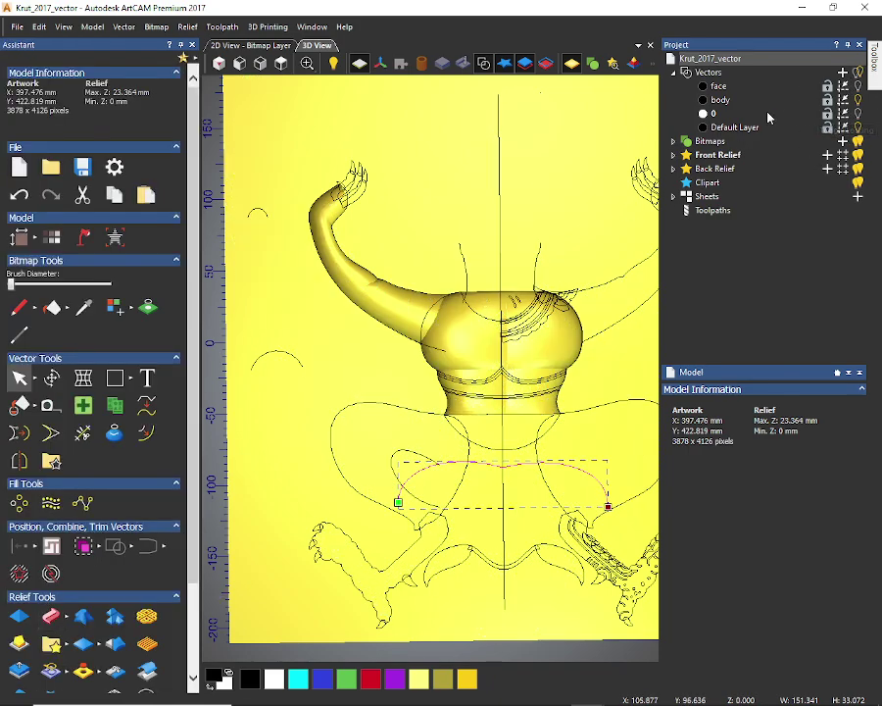
# Examine from several angles how the merged torso relief joins the arm at the shoulder
pyautogui.scroll(3, 425, 404)
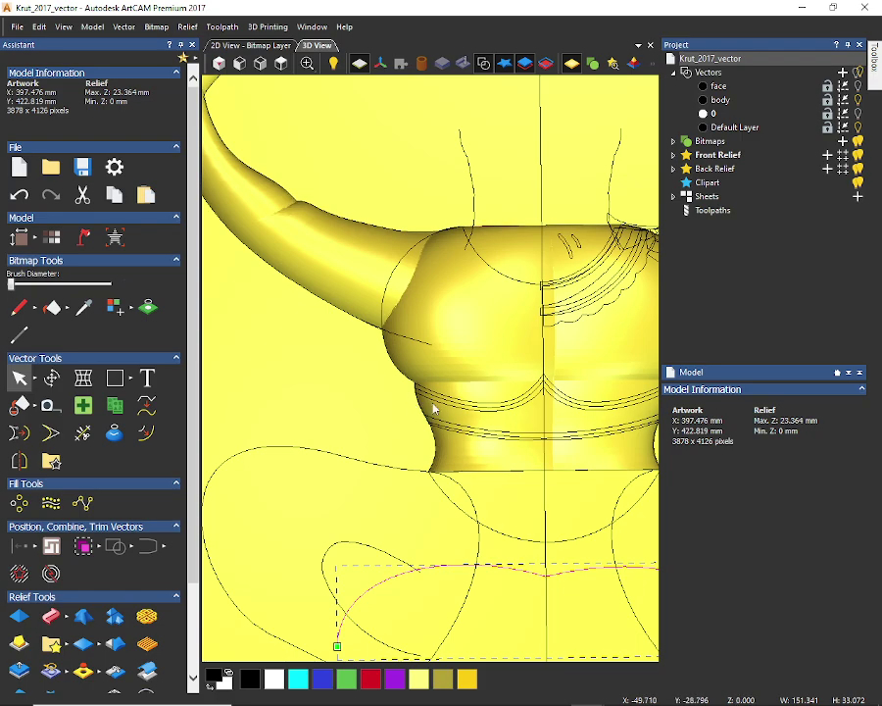
pyautogui.moveTo(429, 406); pyautogui.dragTo(500, 279)
pyautogui.scroll(3, 500, 279)
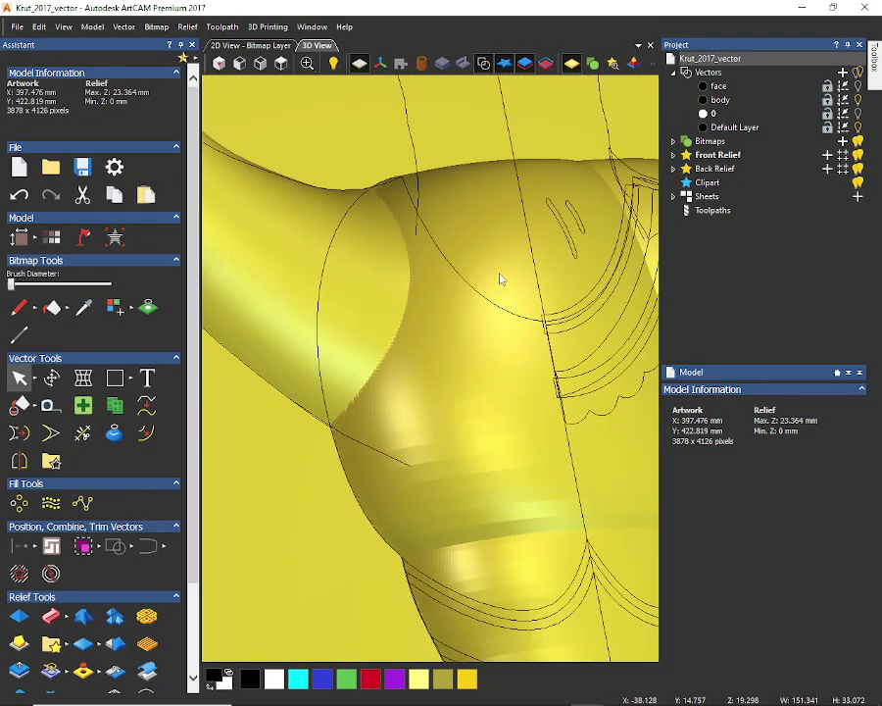
pyautogui.scroll(-3, 496, 232)
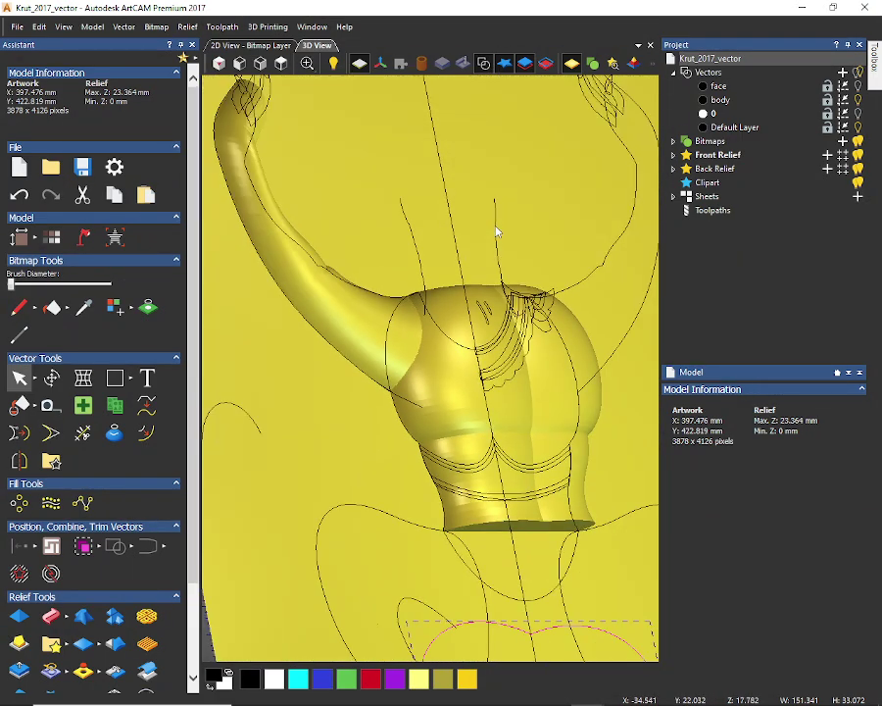
pyautogui.moveTo(496, 232); pyautogui.dragTo(437, 339)
pyautogui.scroll(2, 437, 339)
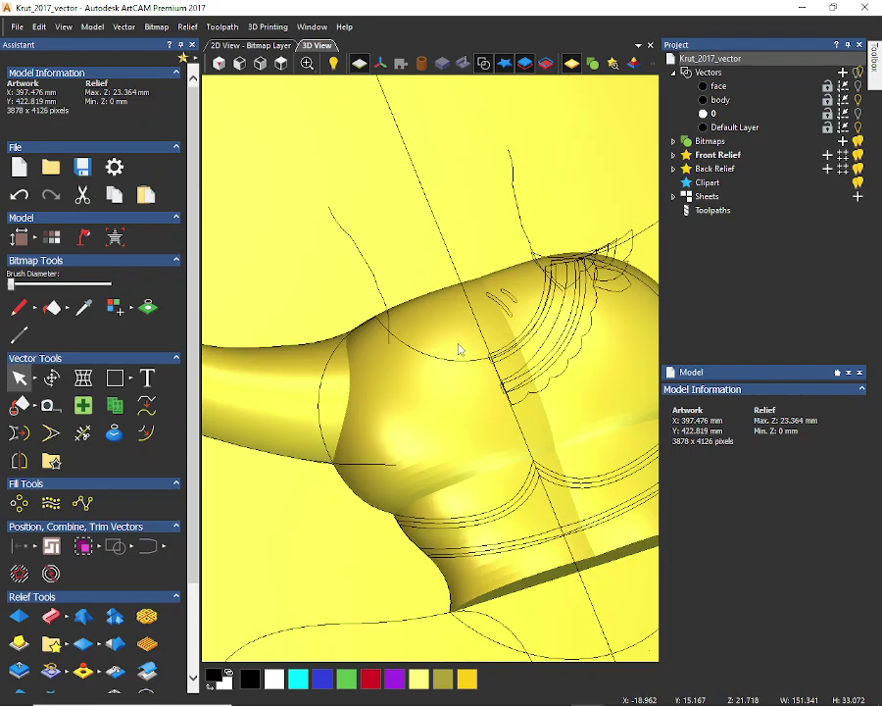
pyautogui.moveTo(449, 394); pyautogui.dragTo(341, 392)
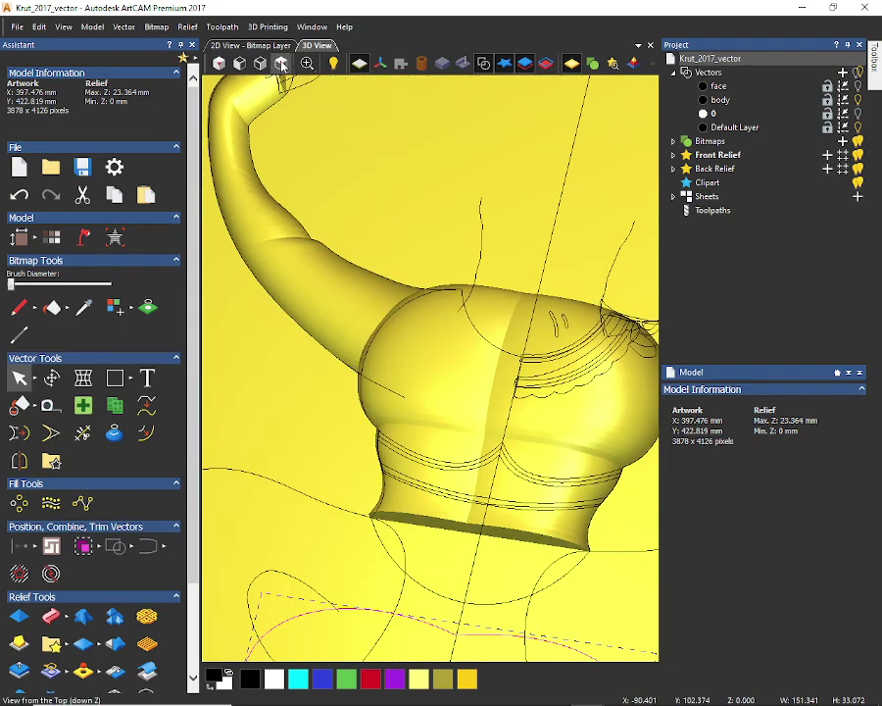
# Open the Shape Editor for the closed thigh outline beside the arm's side and set its round, height-limited profile to 7 mm
pyautogui.click(281, 63)
pyautogui.scroll(2, 339, 480)
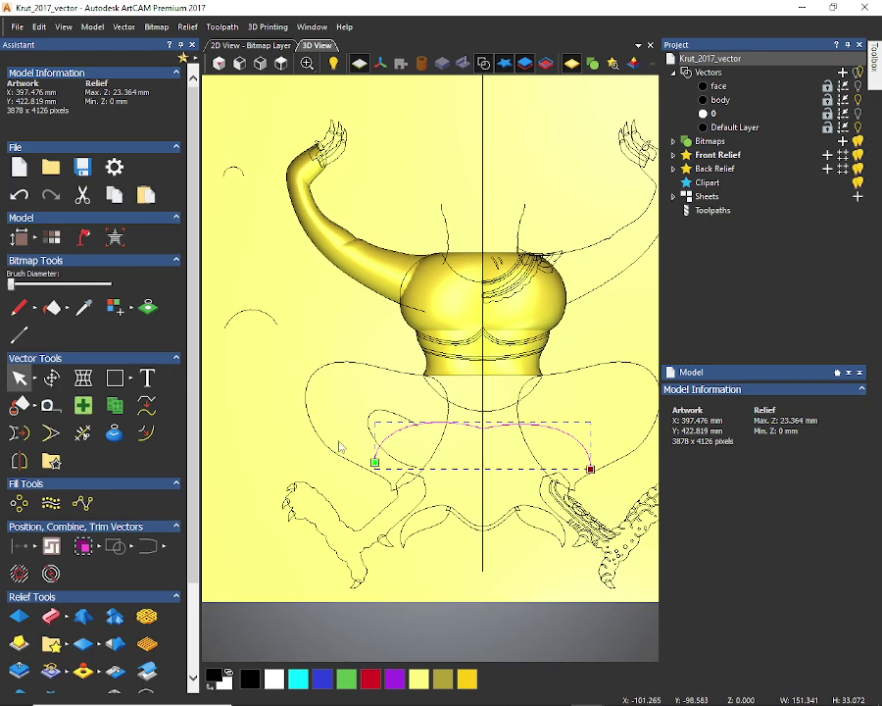
pyautogui.scroll(2, 341, 449)
pyautogui.click(277, 404)
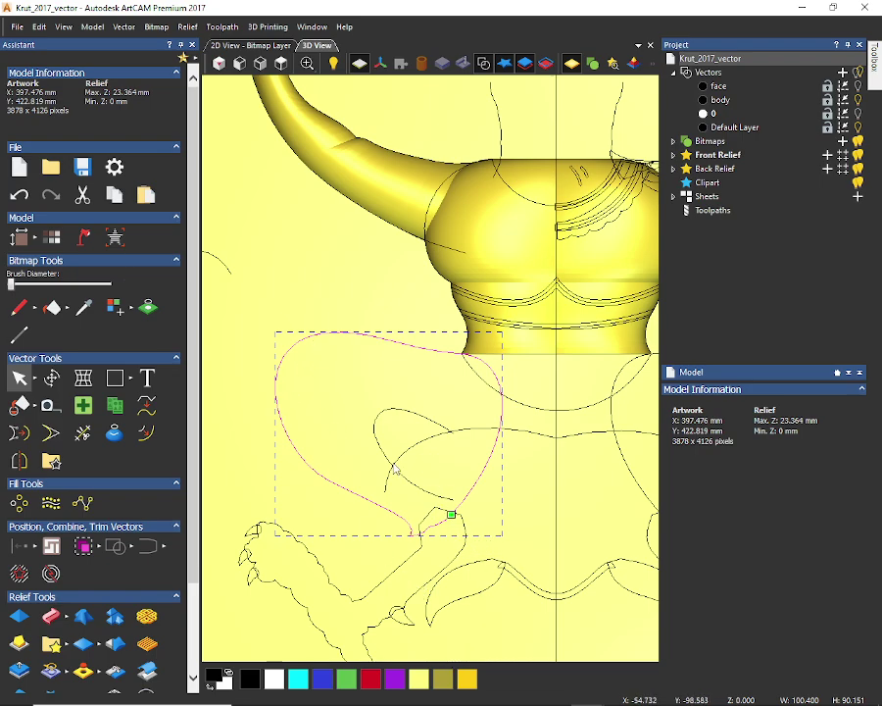
pyautogui.click(19, 615)
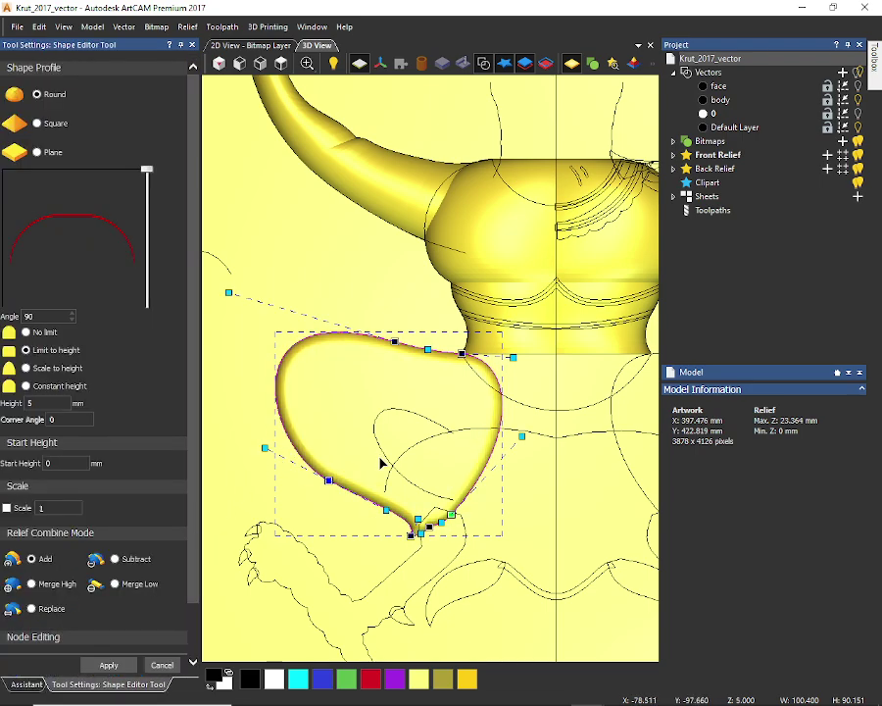
pyautogui.moveTo(380, 460); pyautogui.dragTo(335, 256)
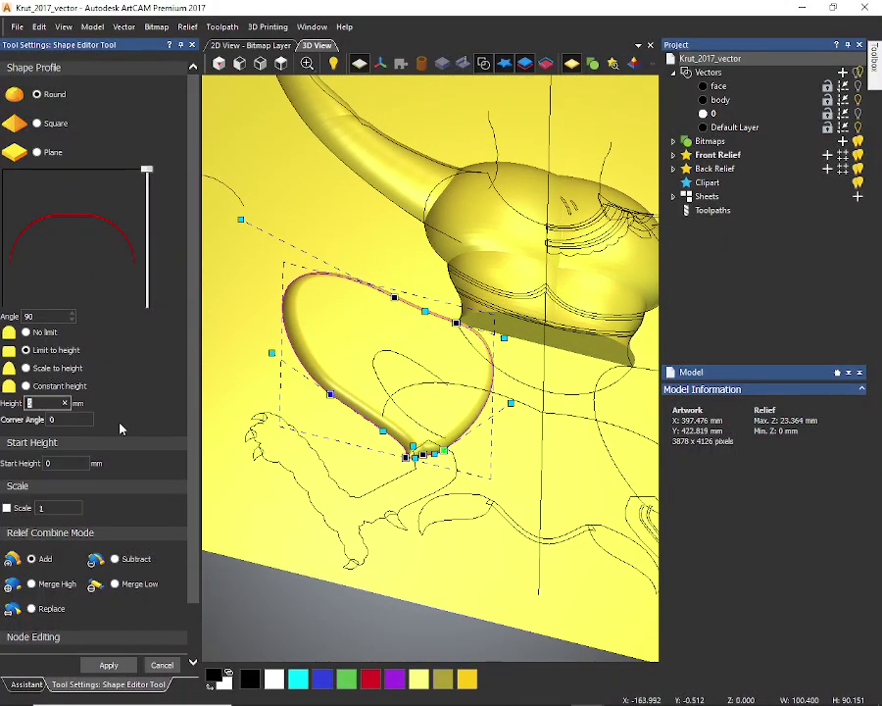
pyautogui.write('7')
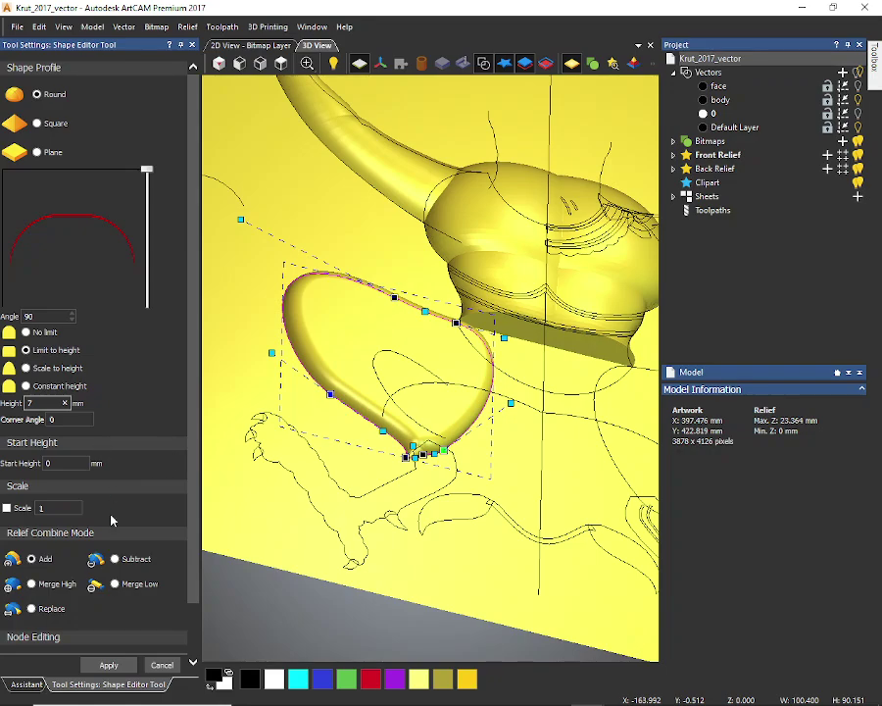
# Set the thigh shape's relief combine mode to Merge High and apply it to the relief
pyautogui.click(32, 584)
pyautogui.click(108, 665)
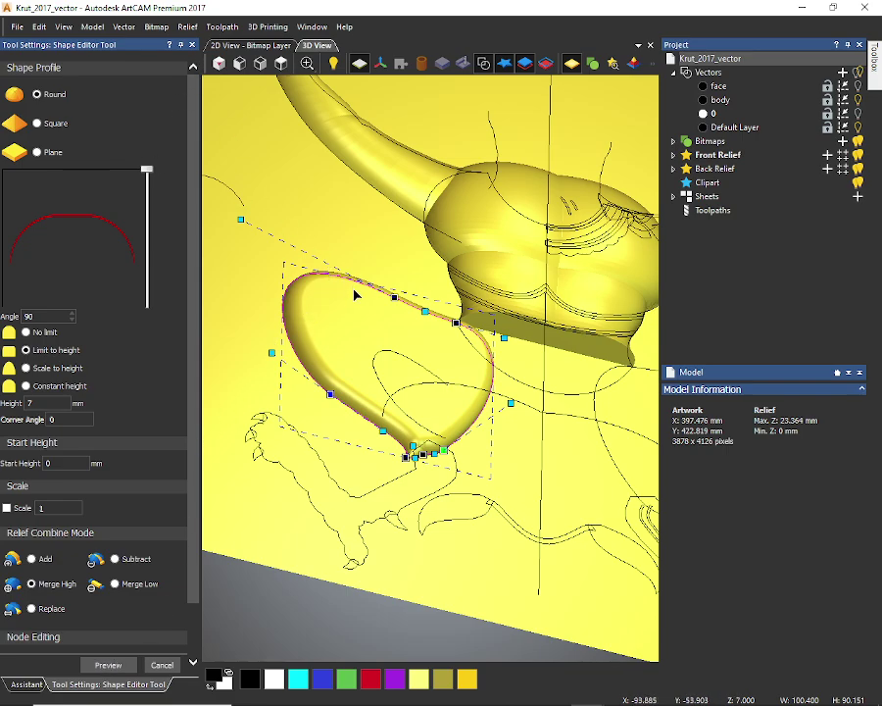
pyautogui.scroll(-4, 355, 291)
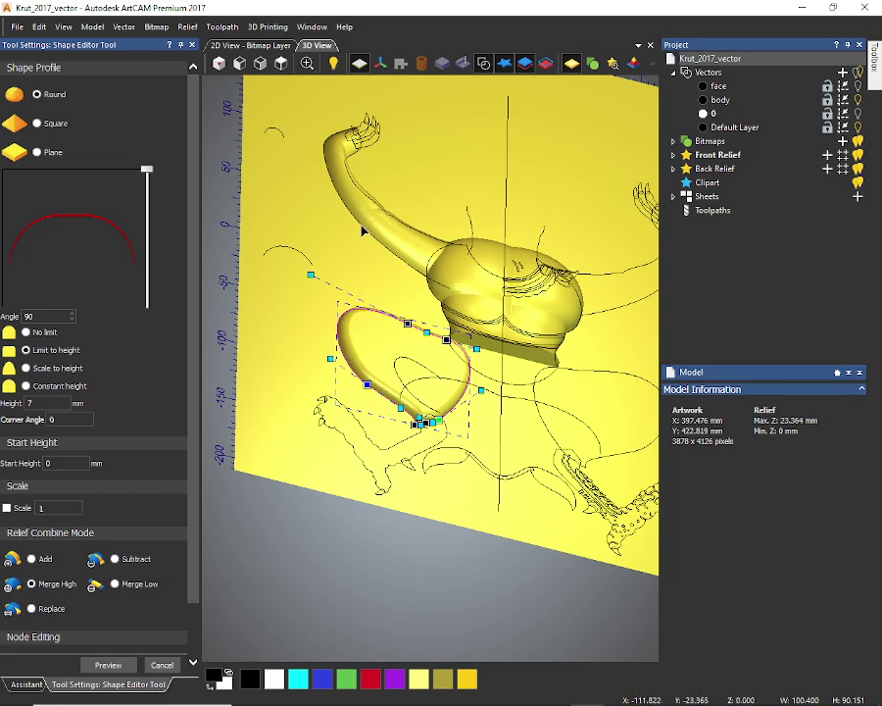
# Switch to the untitled model and give its rectangle a plane shape profile with a start height of 7 mm
pyautogui.moveTo(627, 698)
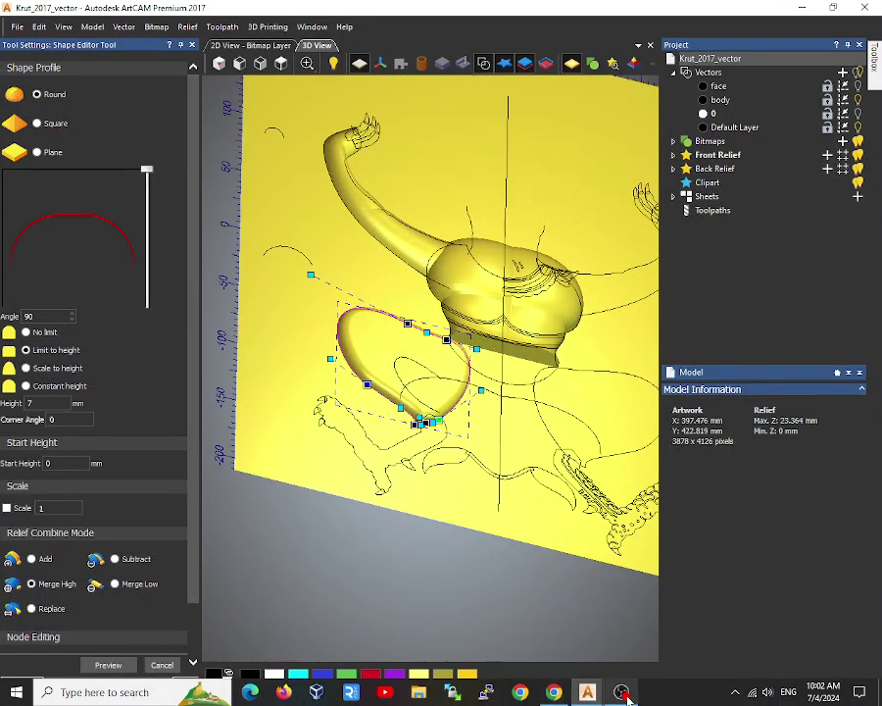
pyautogui.click(676, 632)
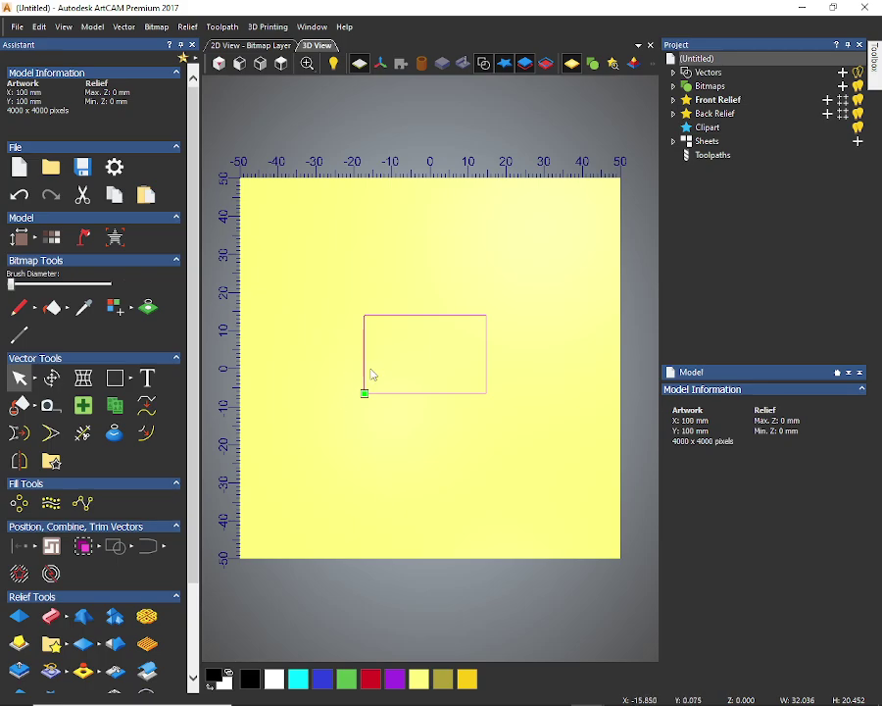
pyautogui.click(19, 618)
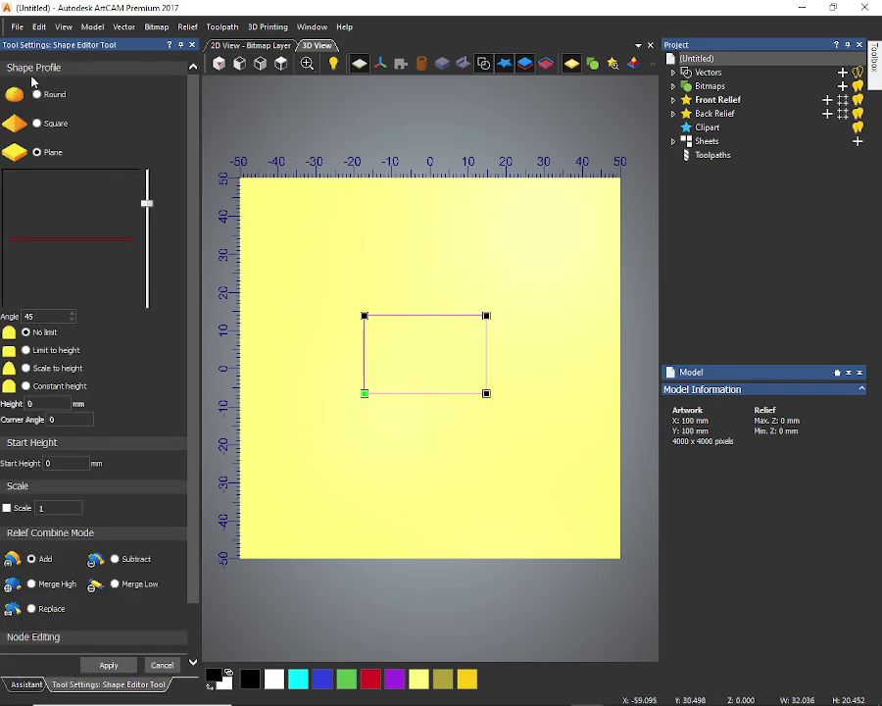
pyautogui.click(37, 95)
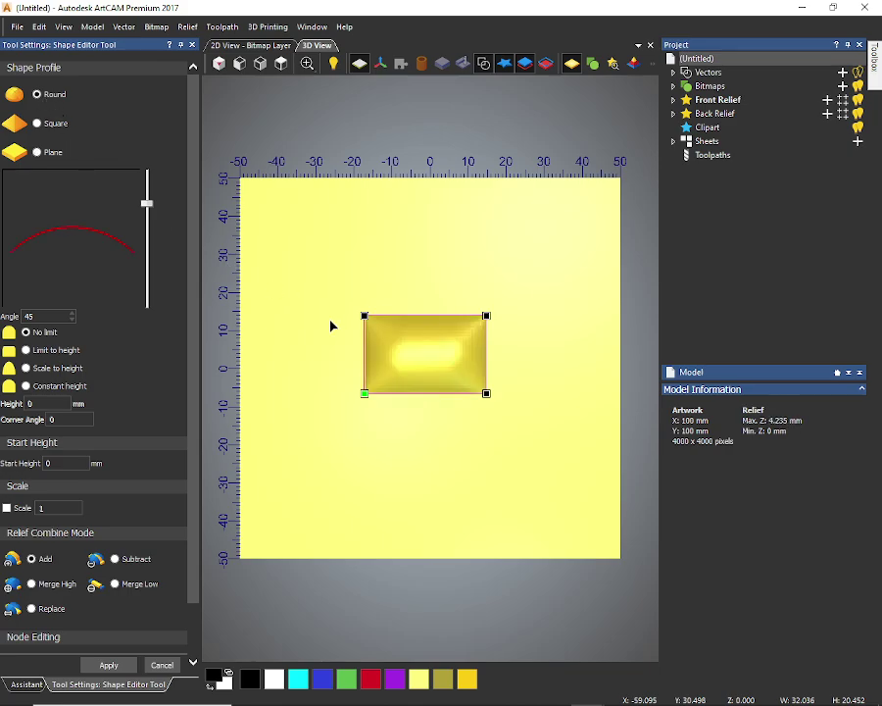
pyautogui.click(36, 153)
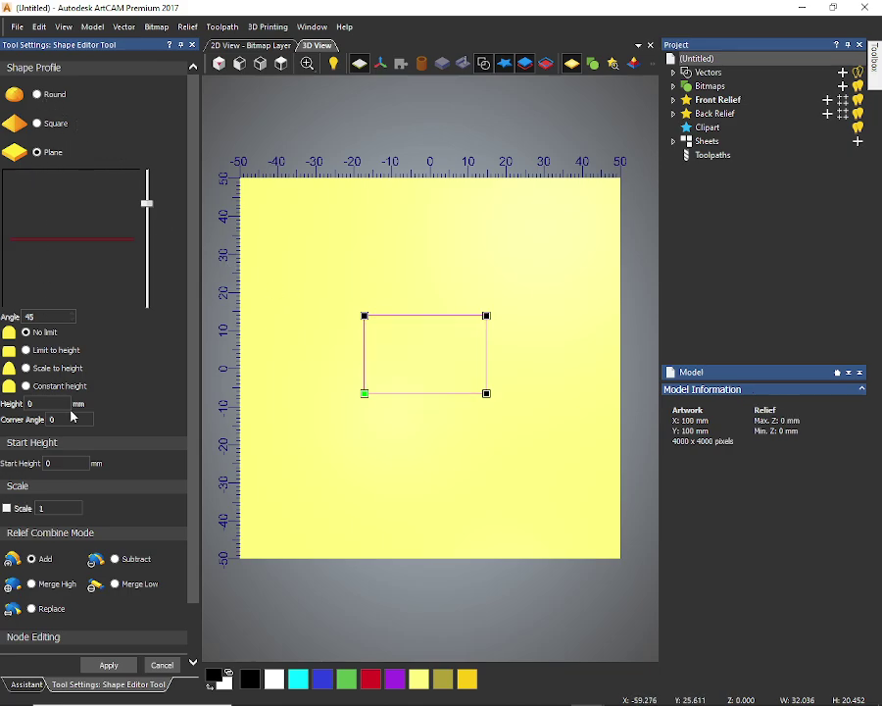
pyautogui.click(67, 462)
pyautogui.write('7')
pyautogui.press('Return')
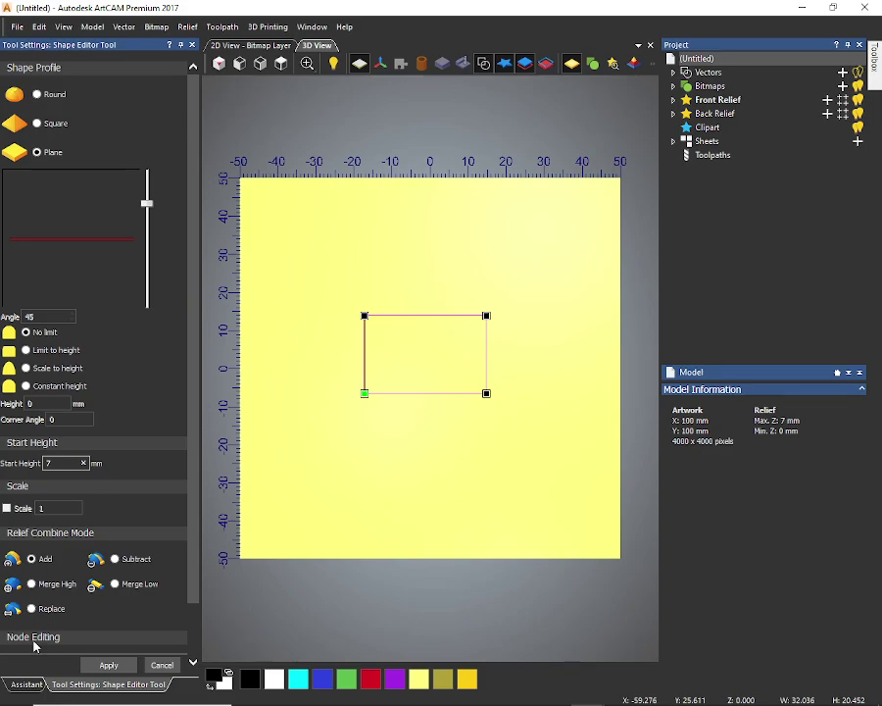
# Try a round, height-limited profile with an angle of 38 on the rectangle and return to the plane profile
pyautogui.click(36, 95)
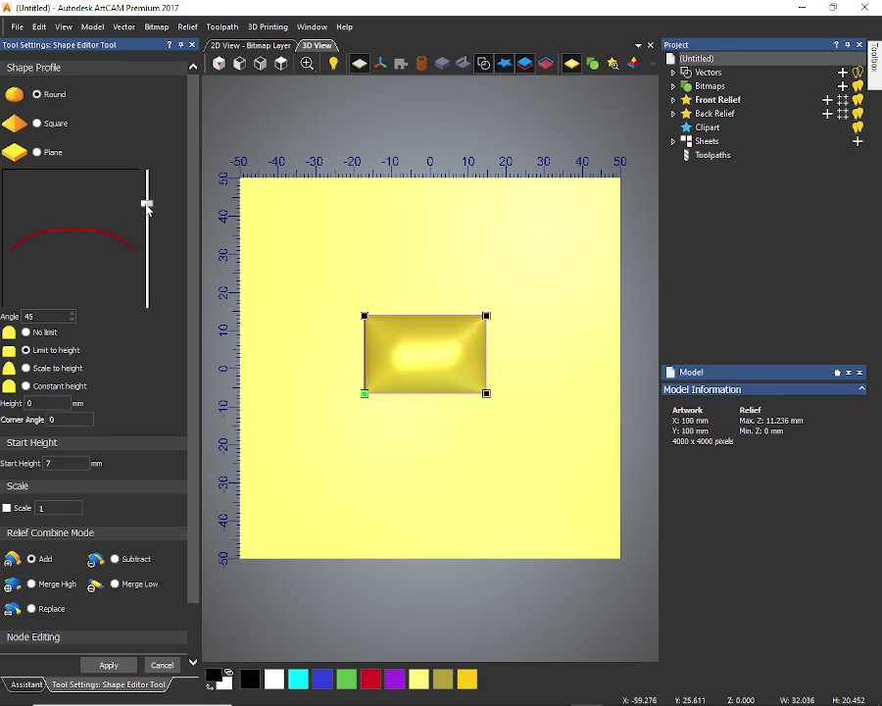
pyautogui.moveTo(147, 206)
pyautogui.mouseDown()
pyautogui.moveTo(147, 192)
pyautogui.moveTo(146, 209)
pyautogui.mouseUp()
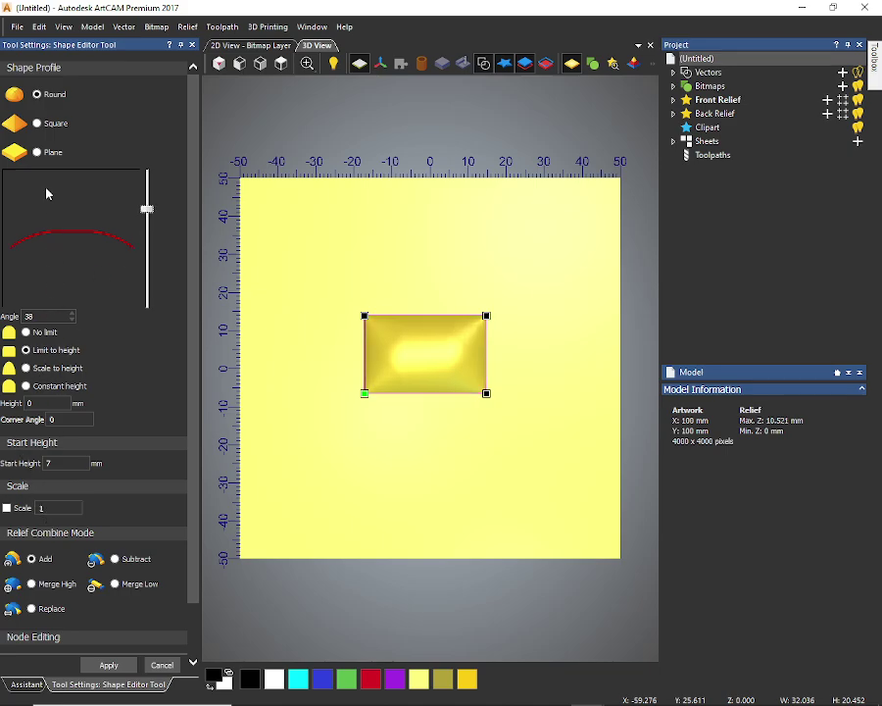
pyautogui.click(36, 152)
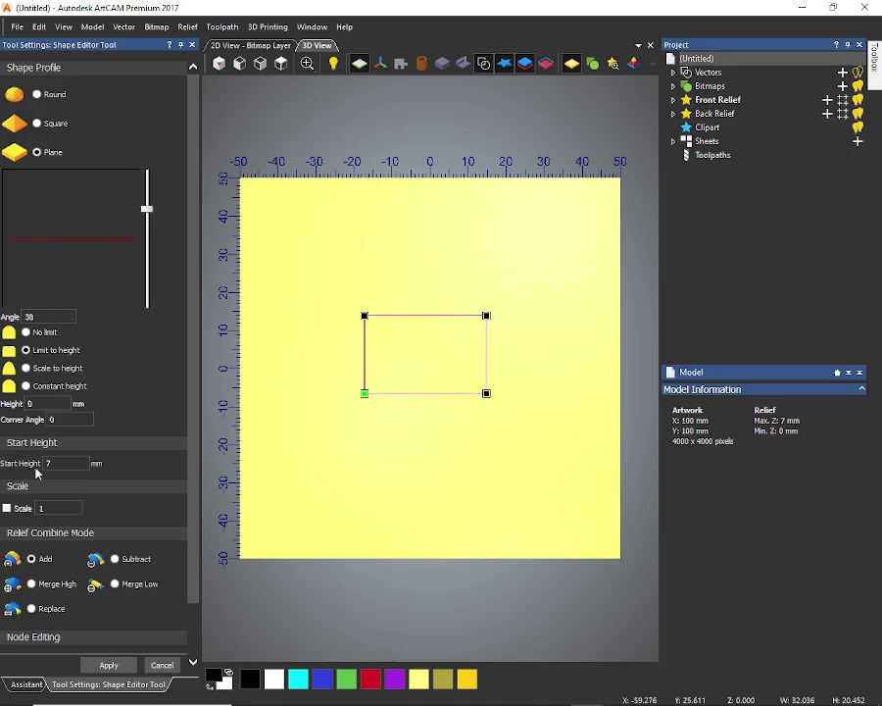
# Apply the plane shape to the rectangle and check the raised block from two side views
pyautogui.click(104, 666)
pyautogui.click(238, 62)
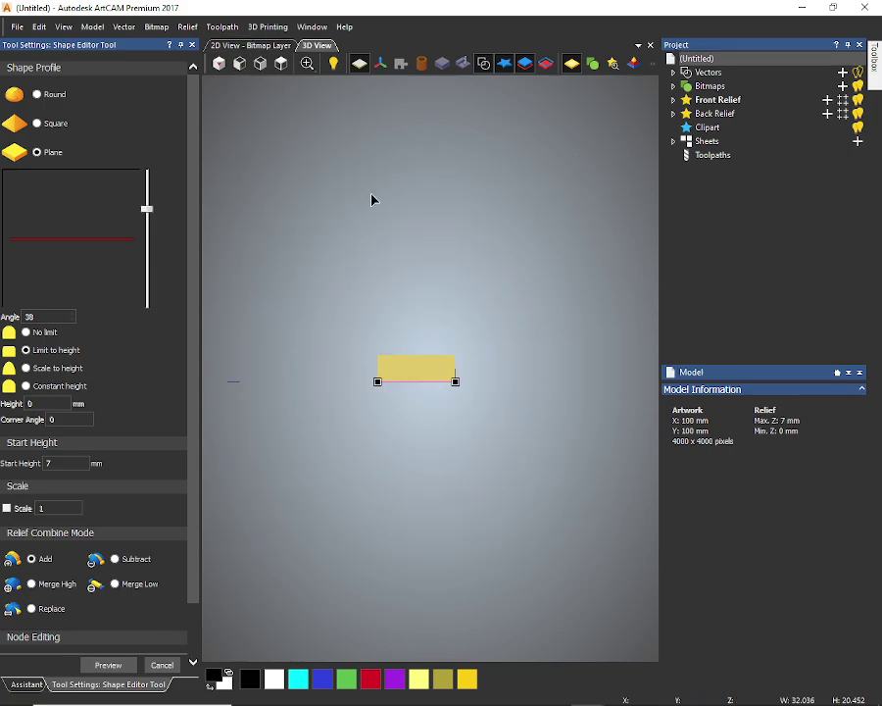
pyautogui.scroll(5, 411, 380)
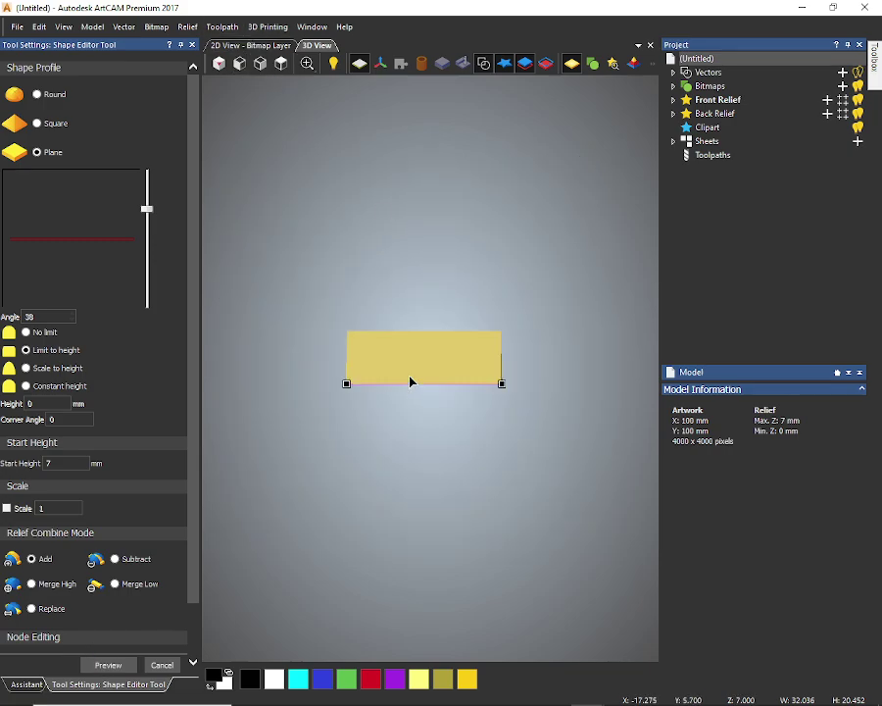
pyautogui.click(260, 63)
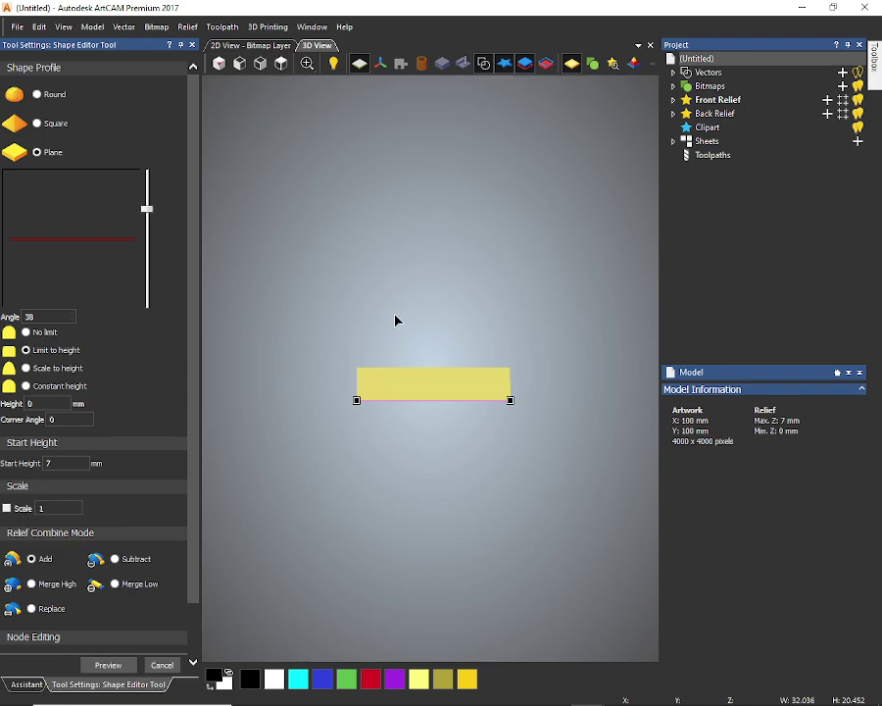
pyautogui.click(396, 319)
# Reselect the rectangle in the 2D view, return to the 3D view from above and close the Shape Editor
pyautogui.click(250, 46)
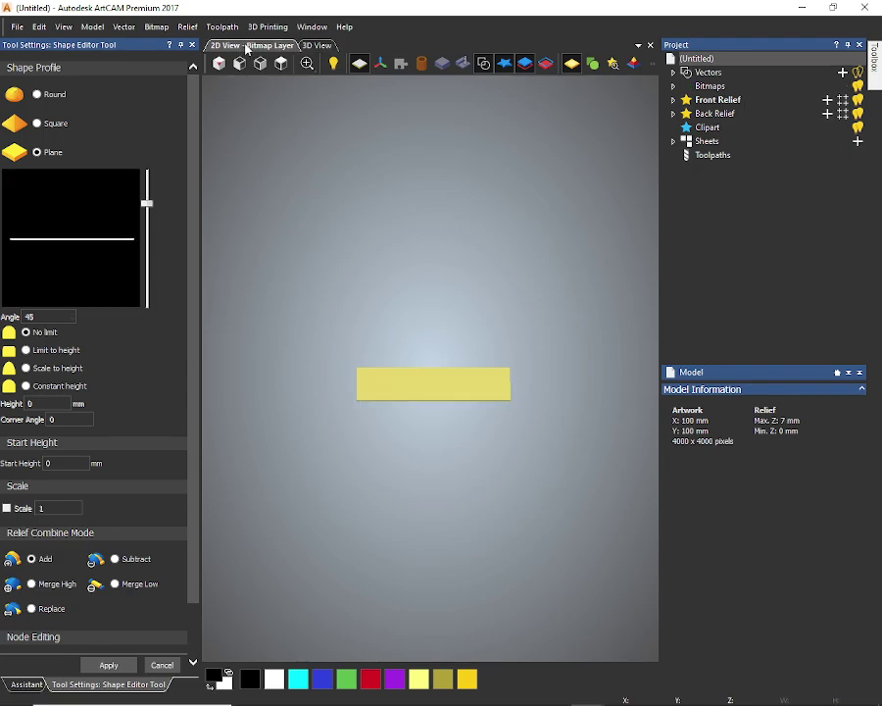
pyautogui.click(468, 401)
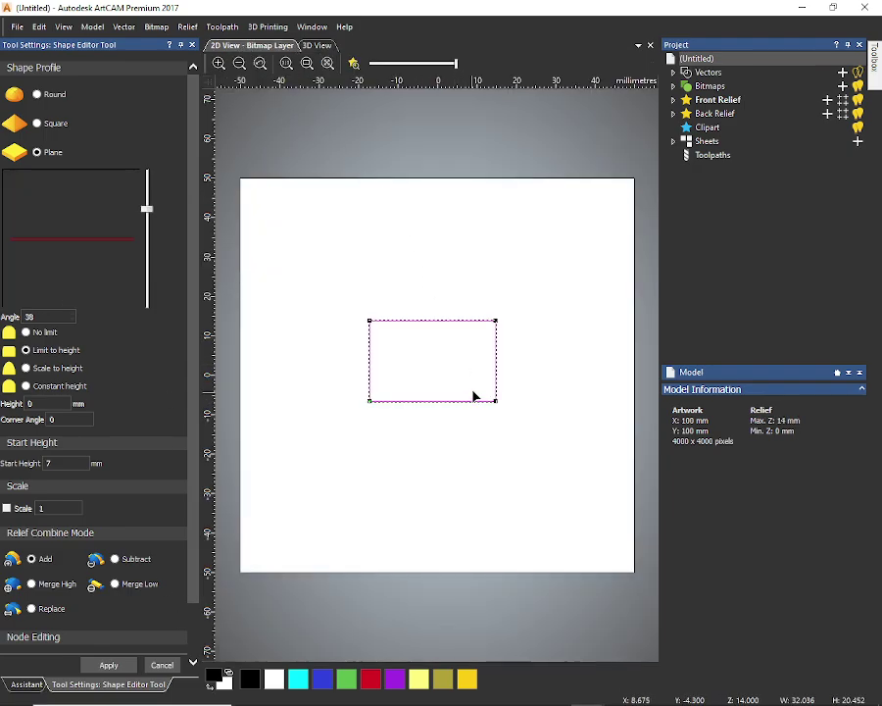
pyautogui.click(317, 46)
pyautogui.scroll(-5, 444, 338)
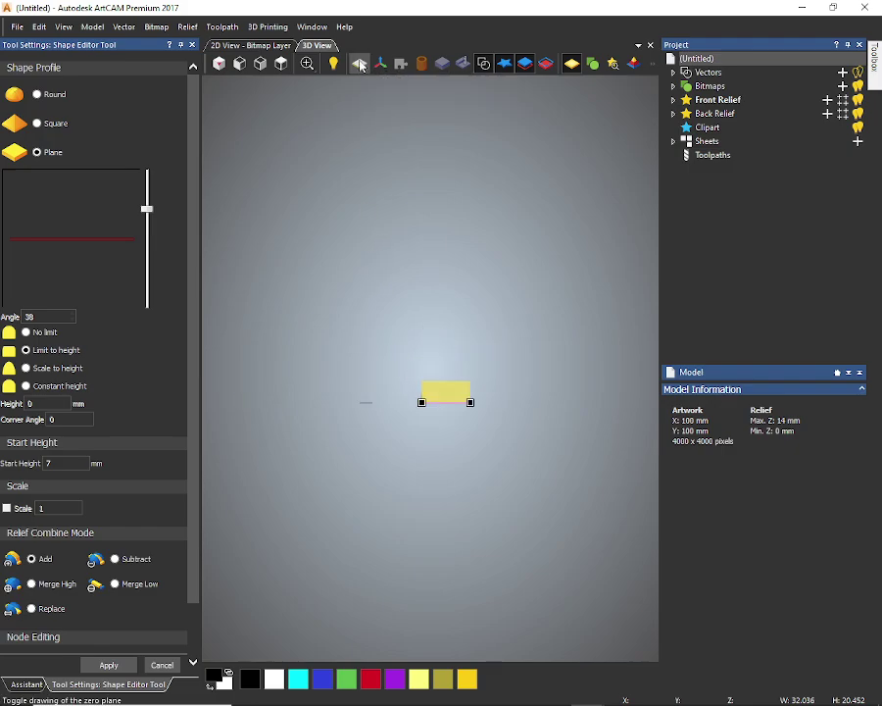
pyautogui.click(281, 64)
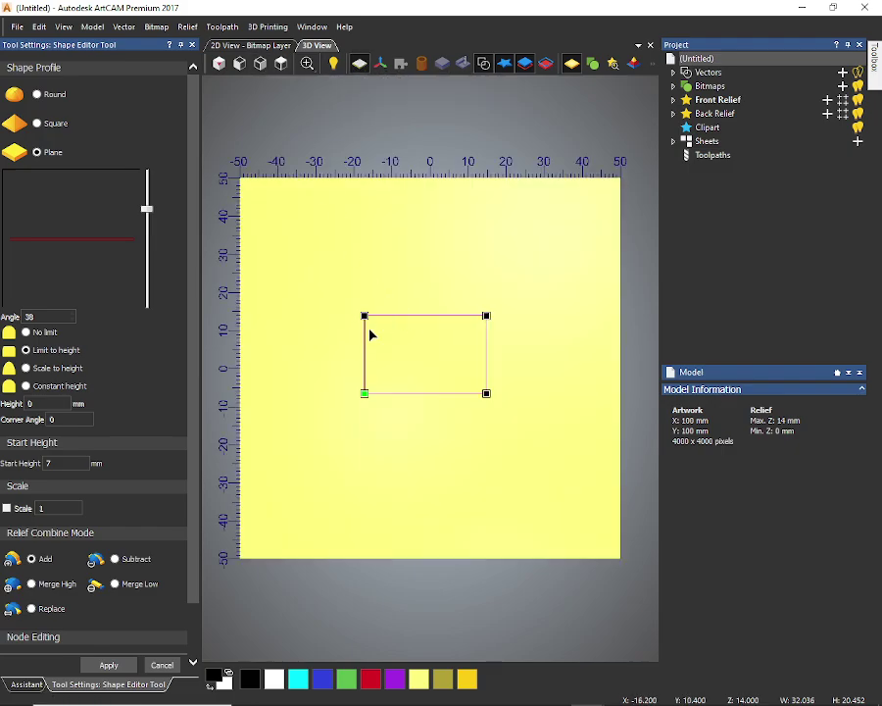
pyautogui.click(192, 44)
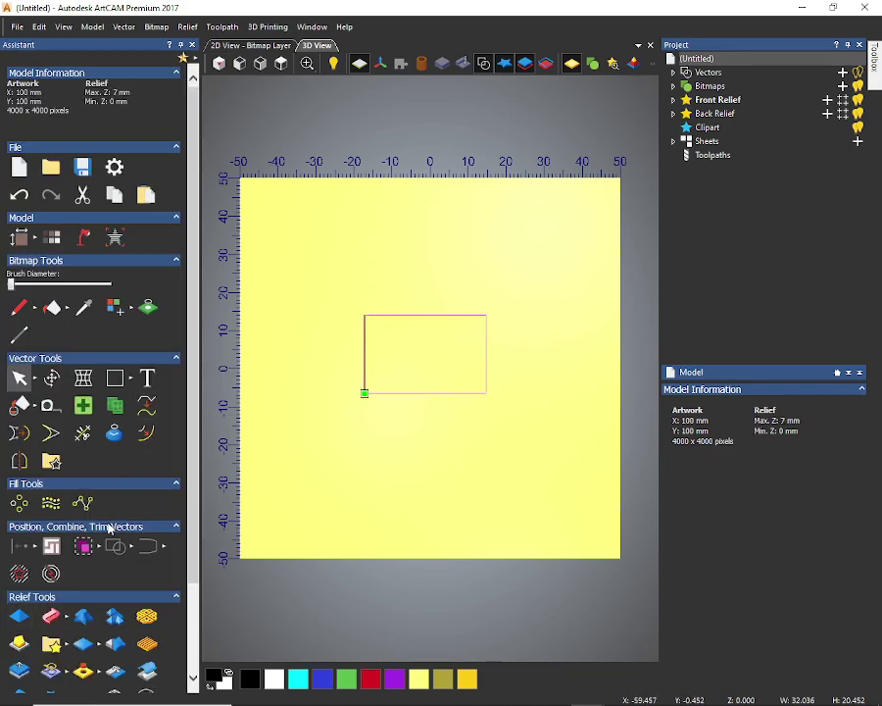
# Try an angled plane on the rectangle with the first point's Z at 5 and the second point's Z at 0
pyautogui.click(17, 644)
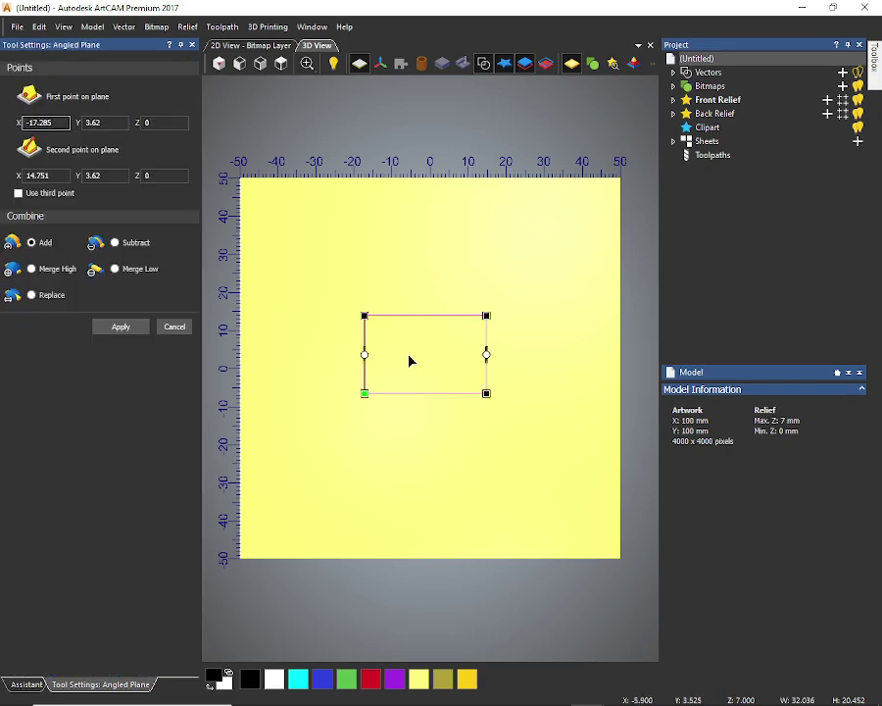
pyautogui.press('F3')
pyautogui.moveTo(417, 321); pyautogui.dragTo(486, 268)
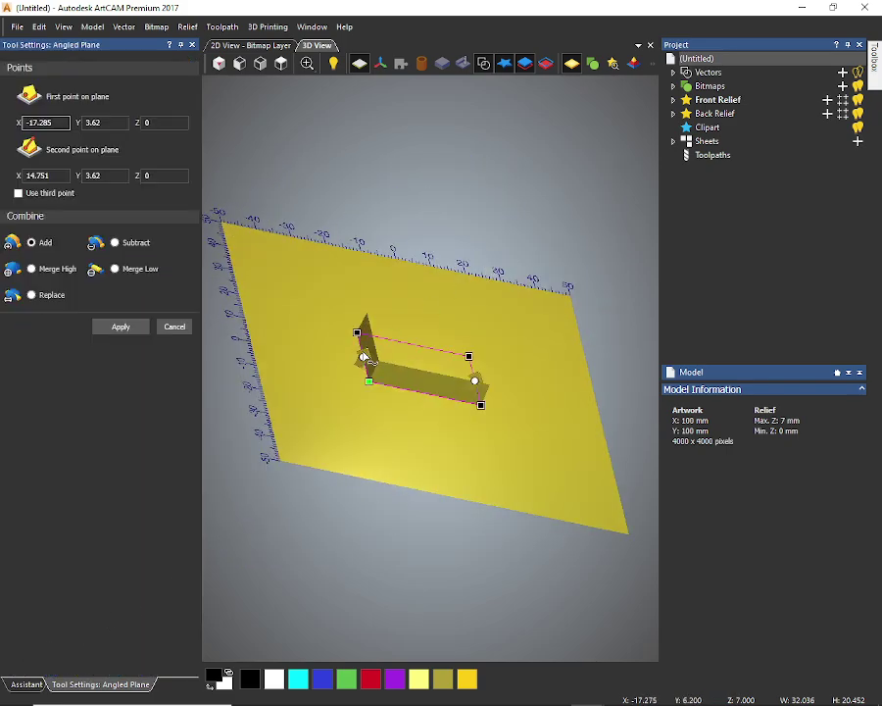
pyautogui.click(154, 122)
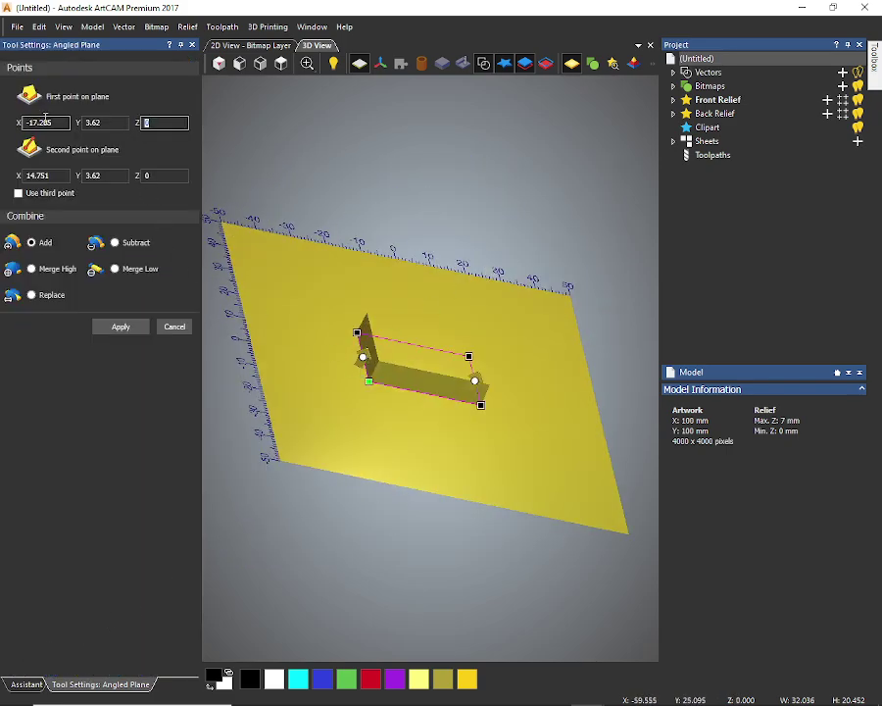
pyautogui.write('5')
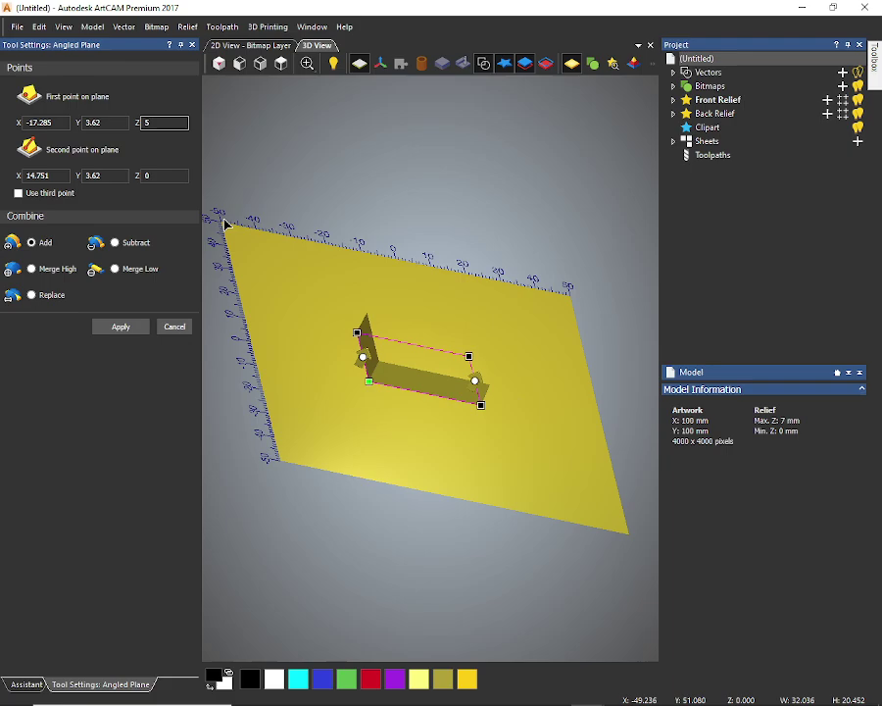
pyautogui.click(164, 175)
pyautogui.moveTo(410, 267); pyautogui.dragTo(453, 355)
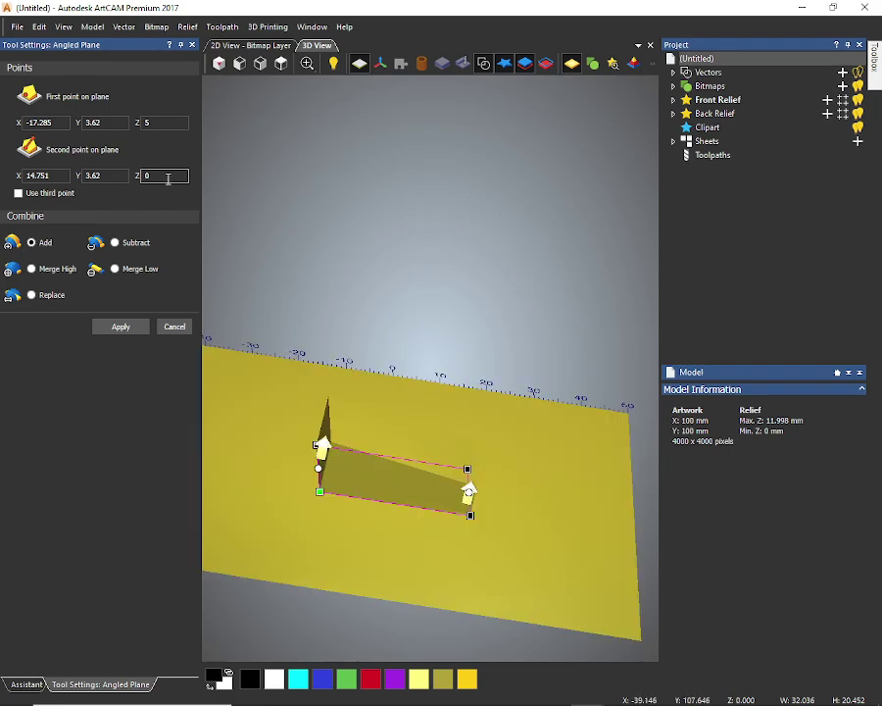
pyautogui.click(158, 124)
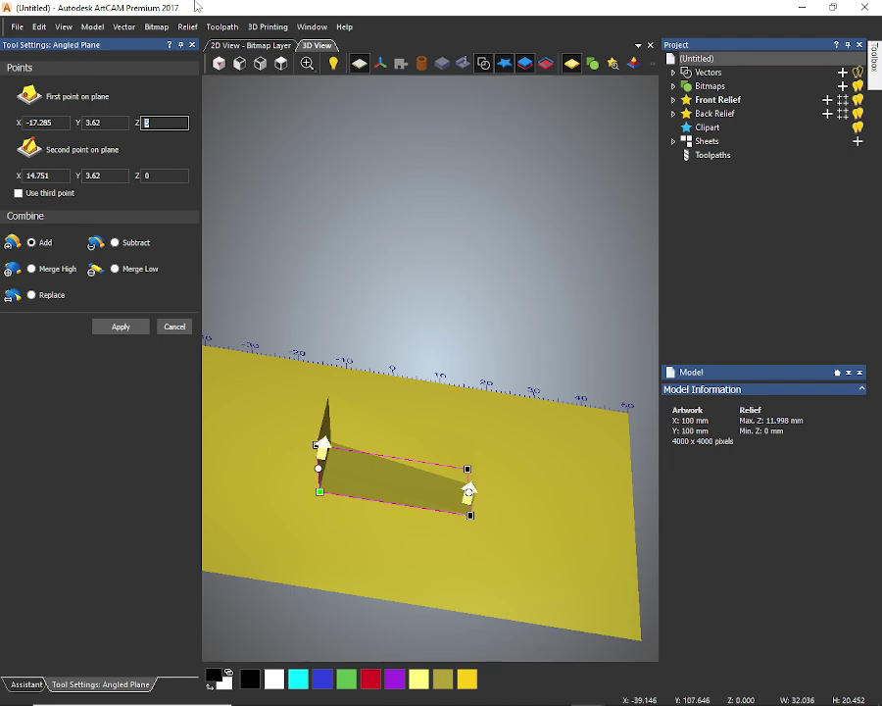
pyautogui.press('Return')
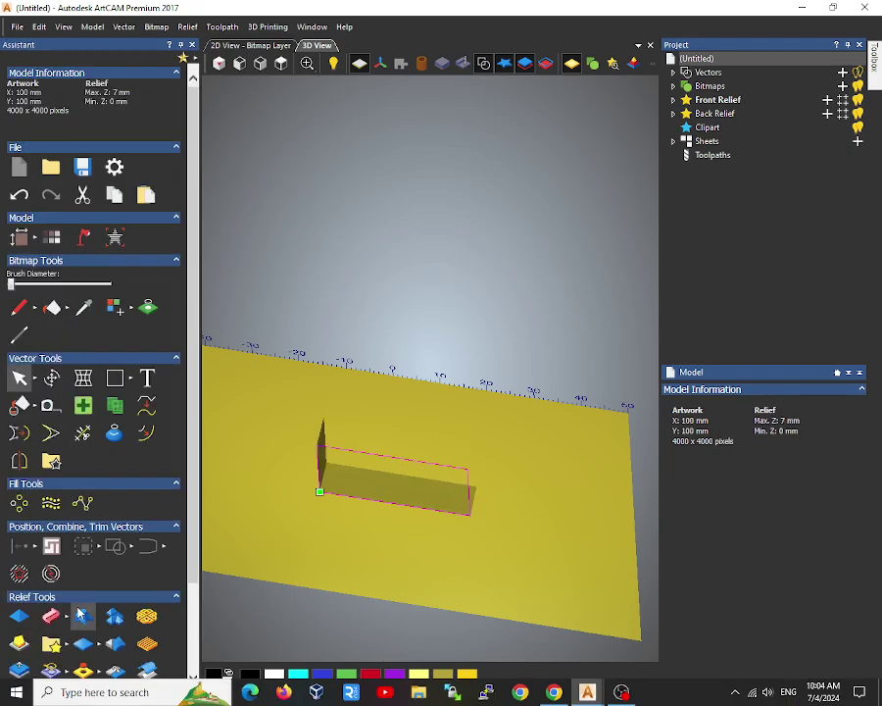
pyautogui.scroll(-3, 78, 588)
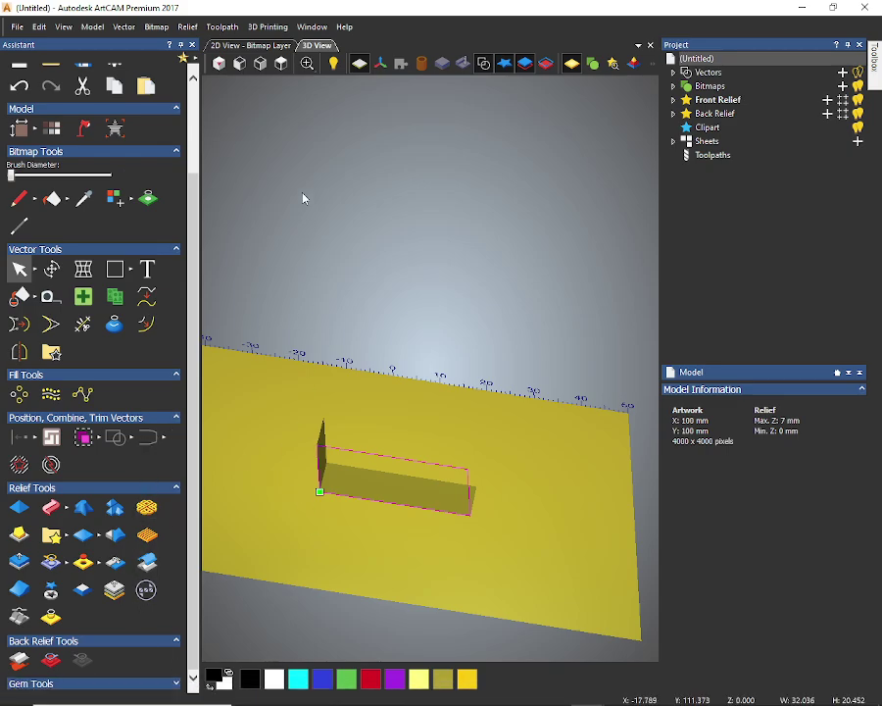
pyautogui.click(344, 28)
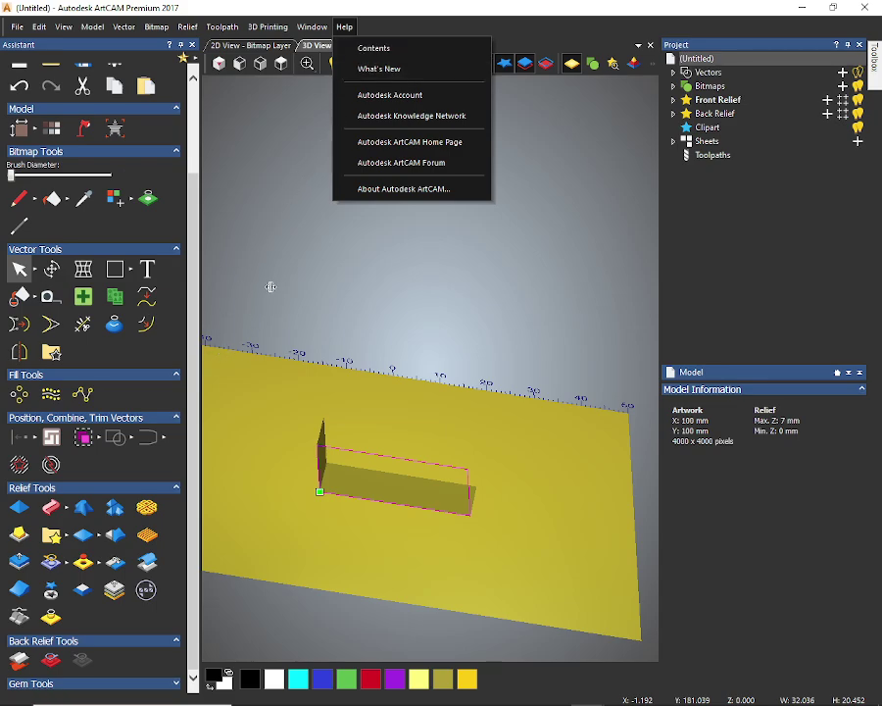
pyautogui.click(229, 429)
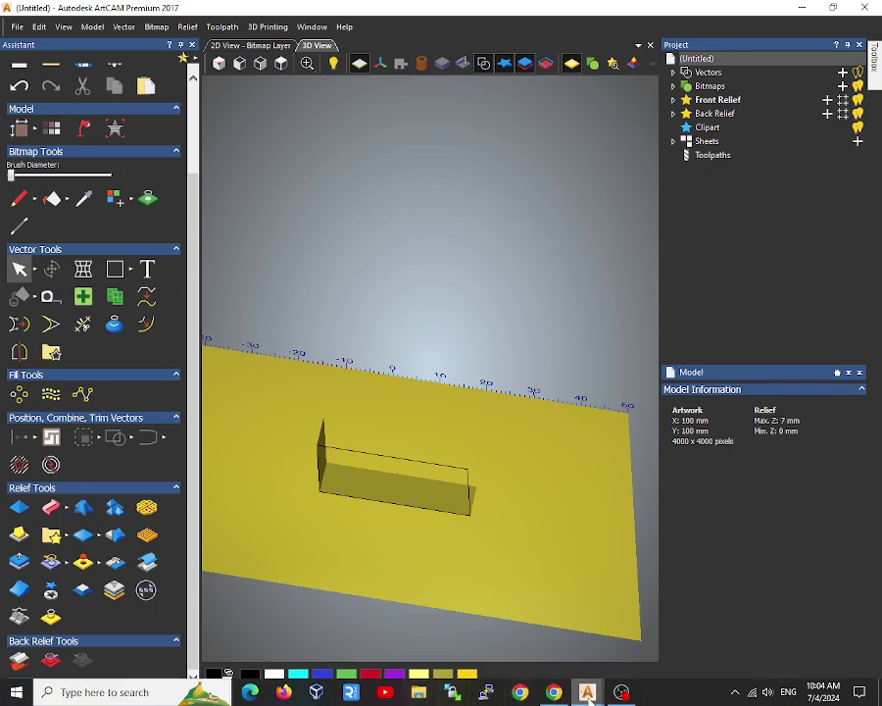
# Return to the Krut_2017_vector model, view the relief from above and close the Shape Editor
pyautogui.moveTo(589, 693)
pyautogui.click(569, 624)
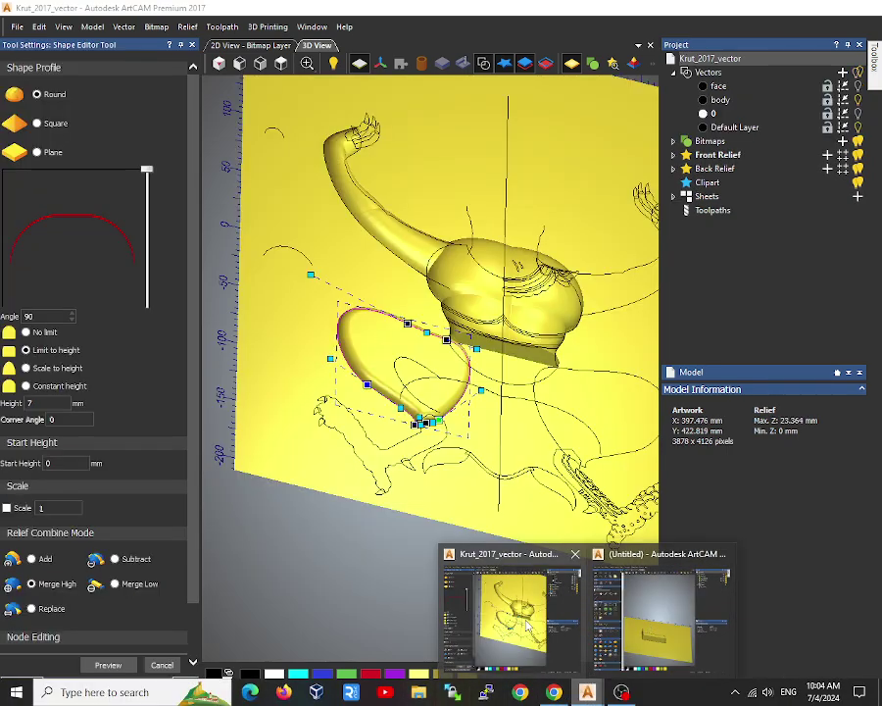
pyautogui.click(283, 63)
pyautogui.scroll(3, 380, 514)
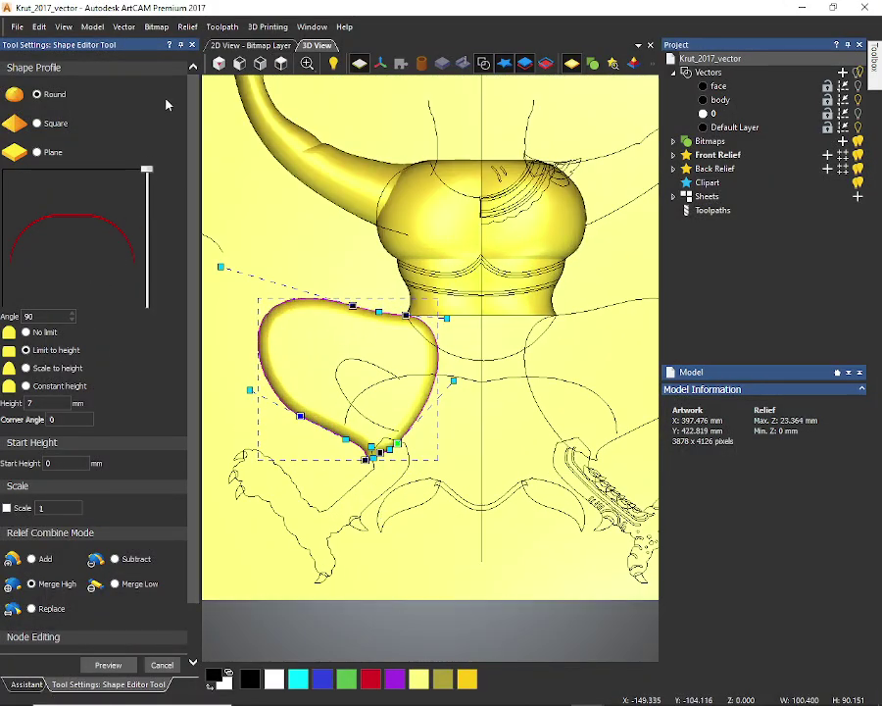
pyautogui.press('Escape')
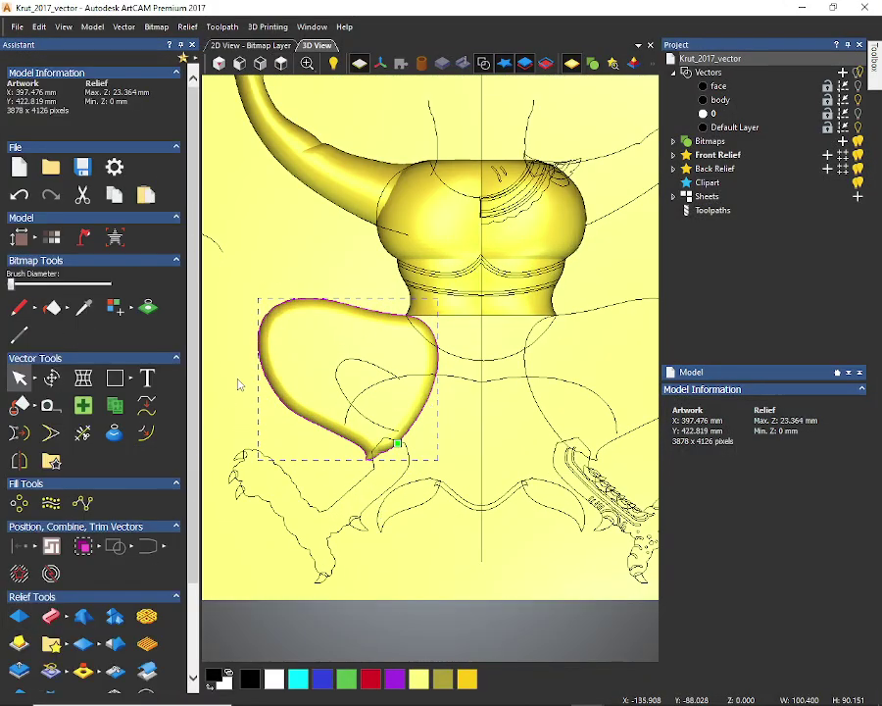
# Start an angled plane on the selected thigh outline and set the first point's Z to 5, checking it from the side
pyautogui.click(20, 643)
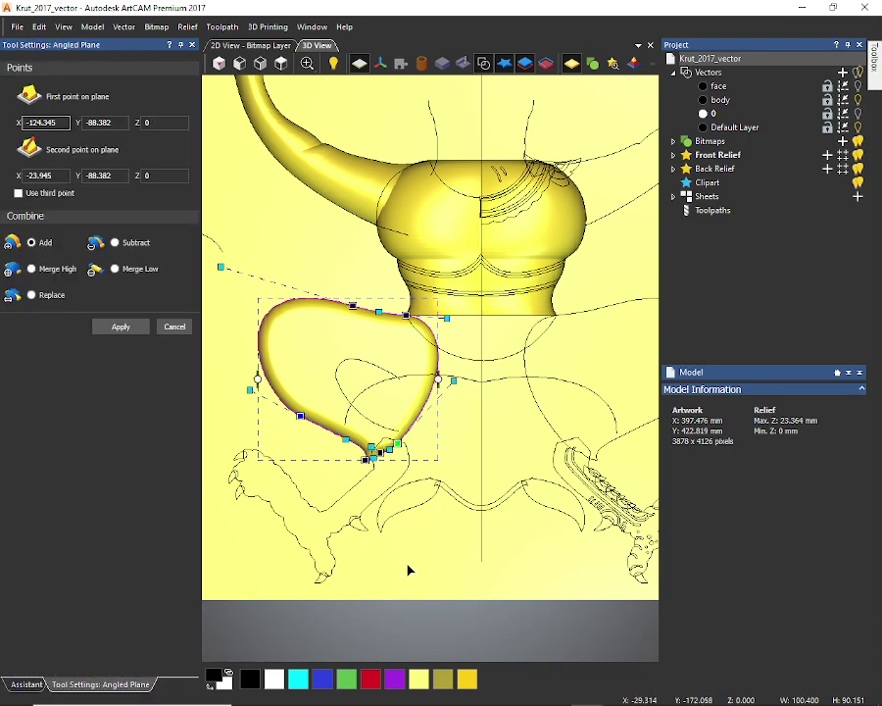
pyautogui.click(257, 67)
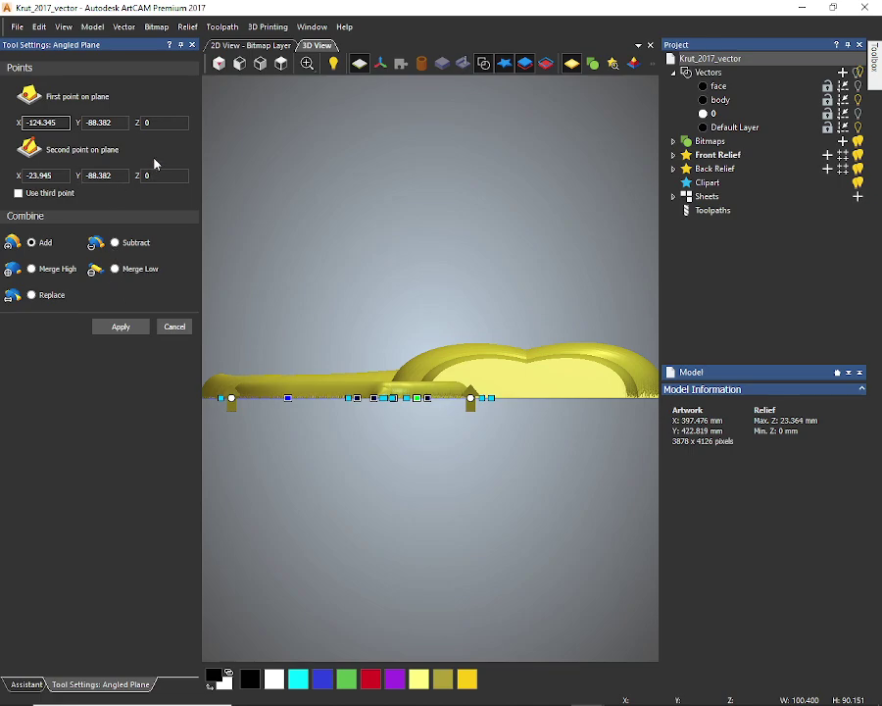
pyautogui.press('Tab')
pyautogui.press('Tab')
pyautogui.write('5')
pyautogui.click(171, 175)
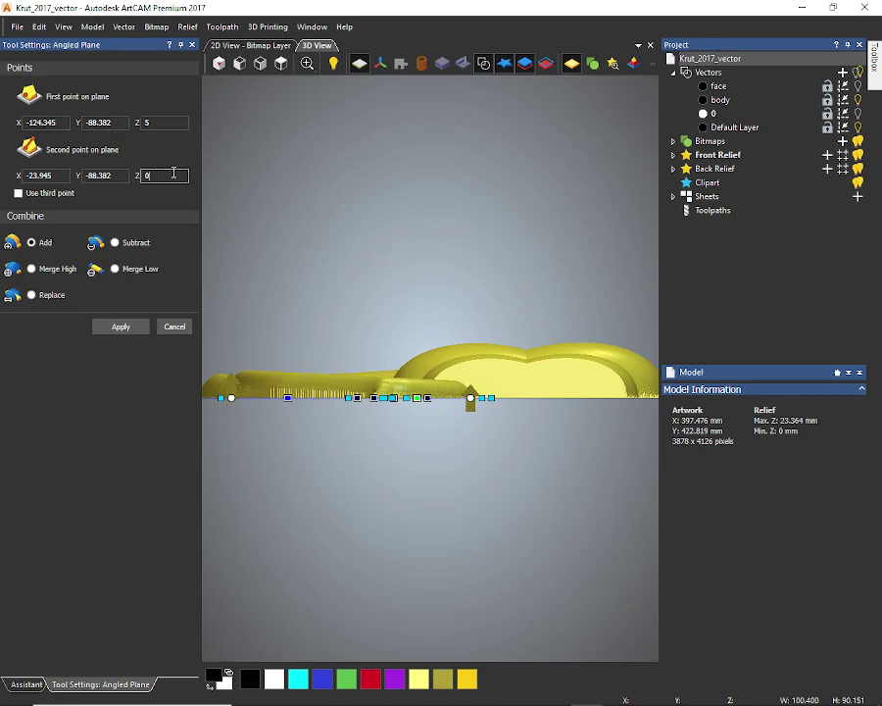
# Raise the angled plane's first point to Z 7, leaving the second point's Z at 0
pyautogui.hotkey('shift', 'Tab')
pyautogui.hotkey('shift', 'Tab')
pyautogui.hotkey('shift', 'Tab')
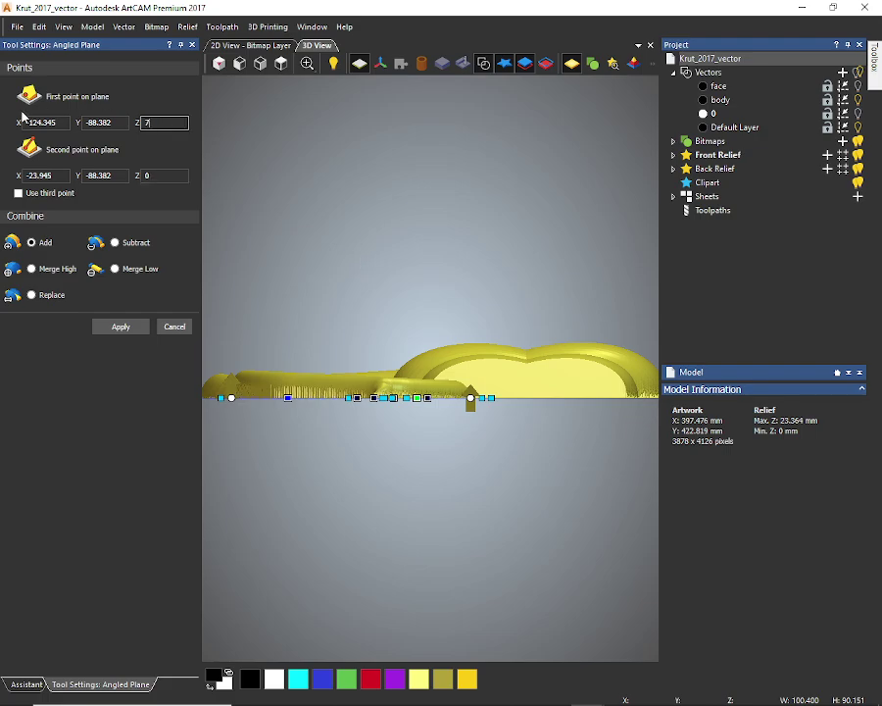
pyautogui.press('Tab')
pyautogui.press('Tab')
pyautogui.press('Tab')
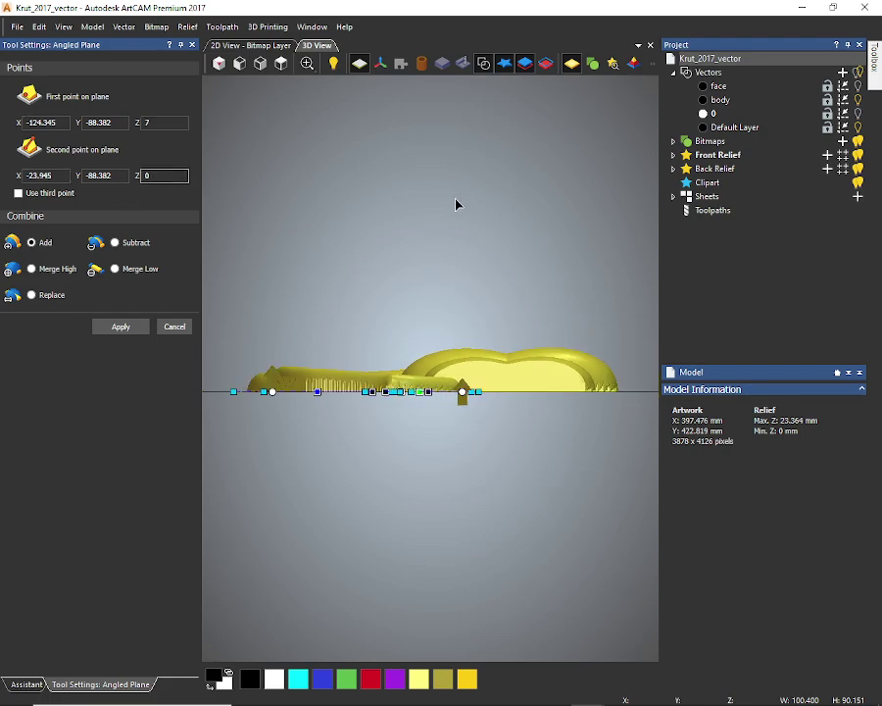
# Move the plane's second point to about X -24, Y -80 on the thigh's inner edge and apply the plane with Merge High
pyautogui.moveTo(456, 204); pyautogui.dragTo(468, 459)
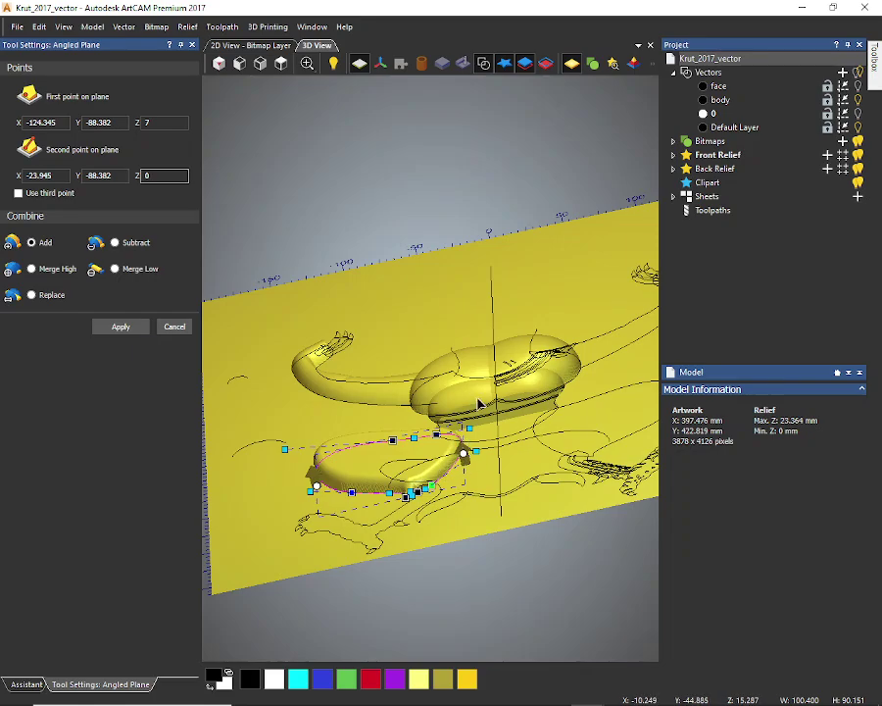
pyautogui.click(280, 64)
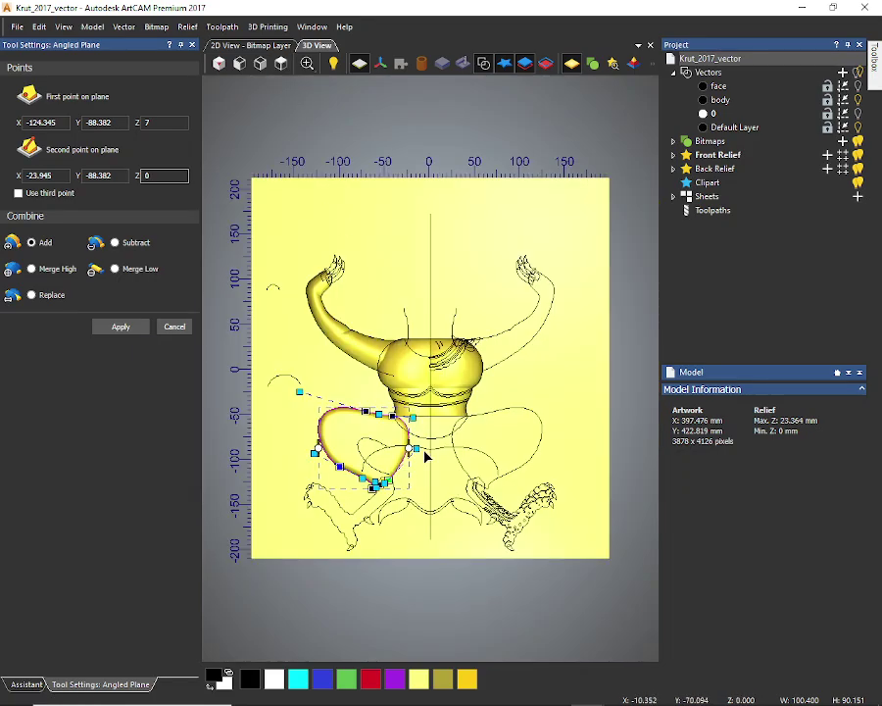
pyautogui.scroll(2, 424, 454)
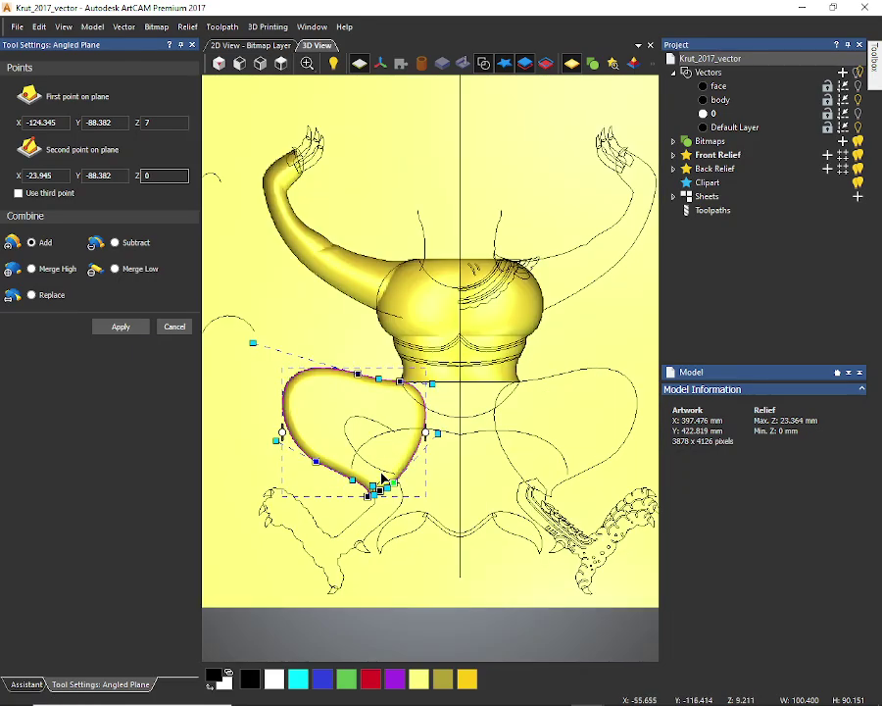
pyautogui.click(427, 430)
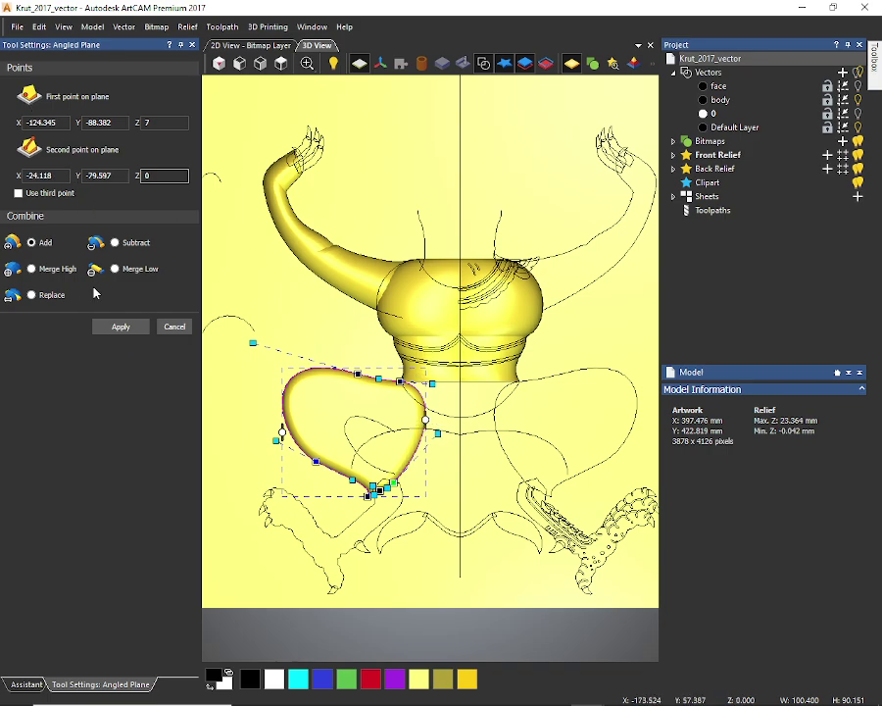
pyautogui.click(31, 268)
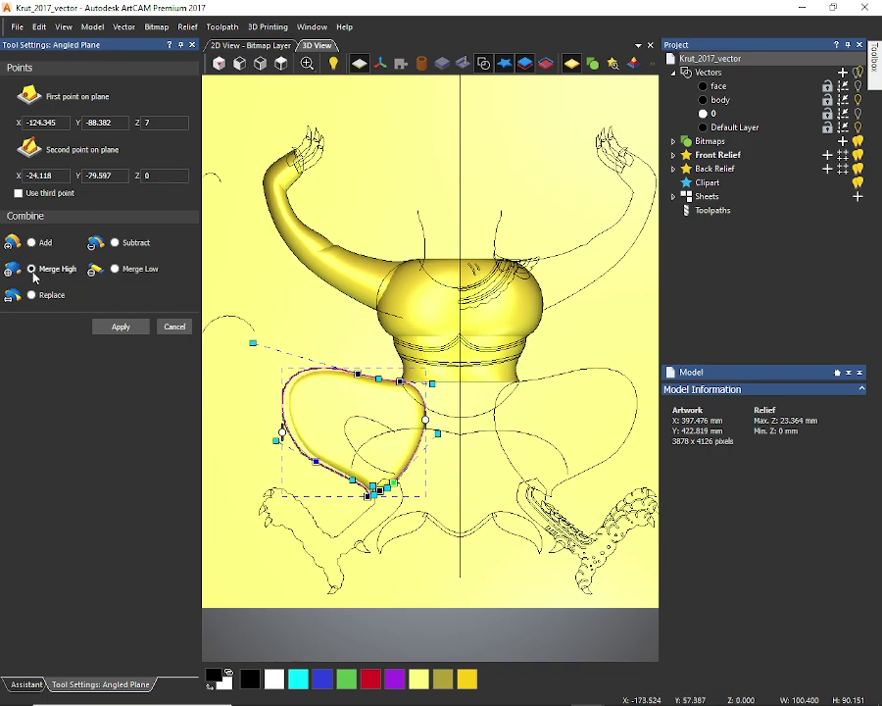
pyautogui.click(115, 327)
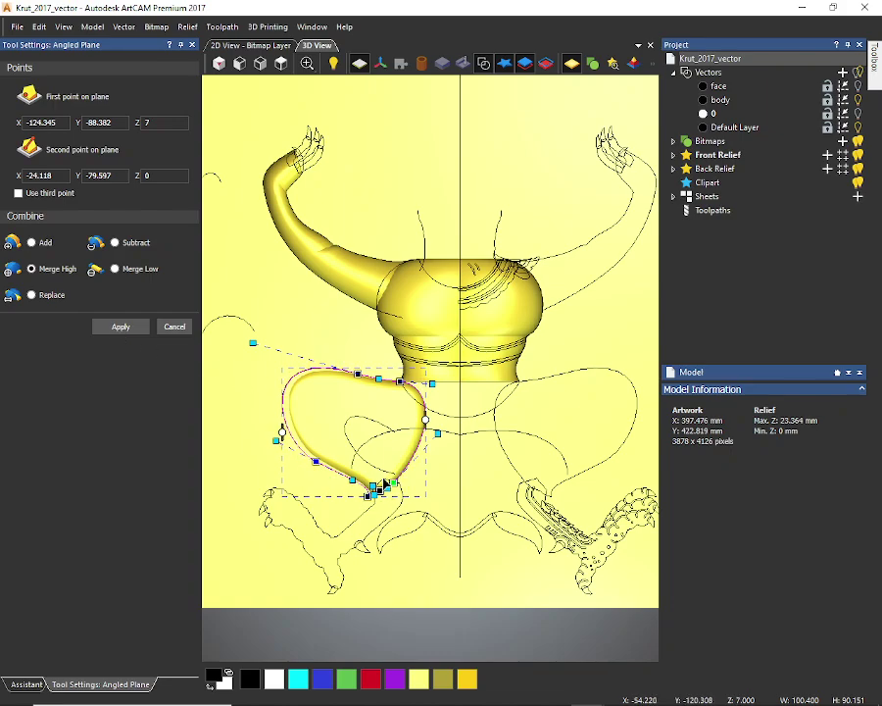
# Examine the thigh relief's tilt from oblique angles and close the Angled Plane settings
pyautogui.moveTo(392, 323); pyautogui.dragTo(293, 336)
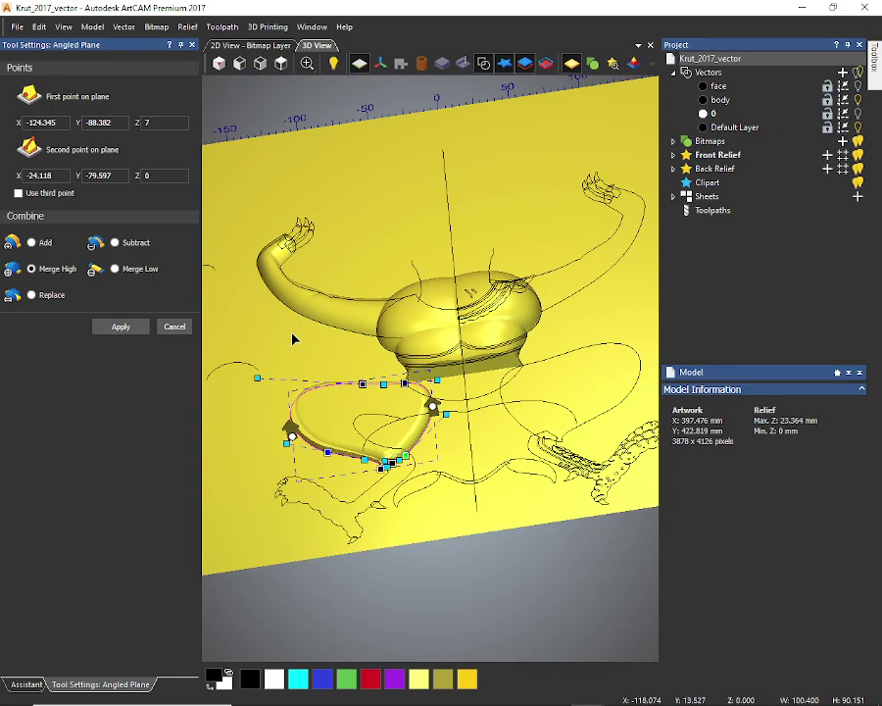
pyautogui.scroll(4, 407, 292)
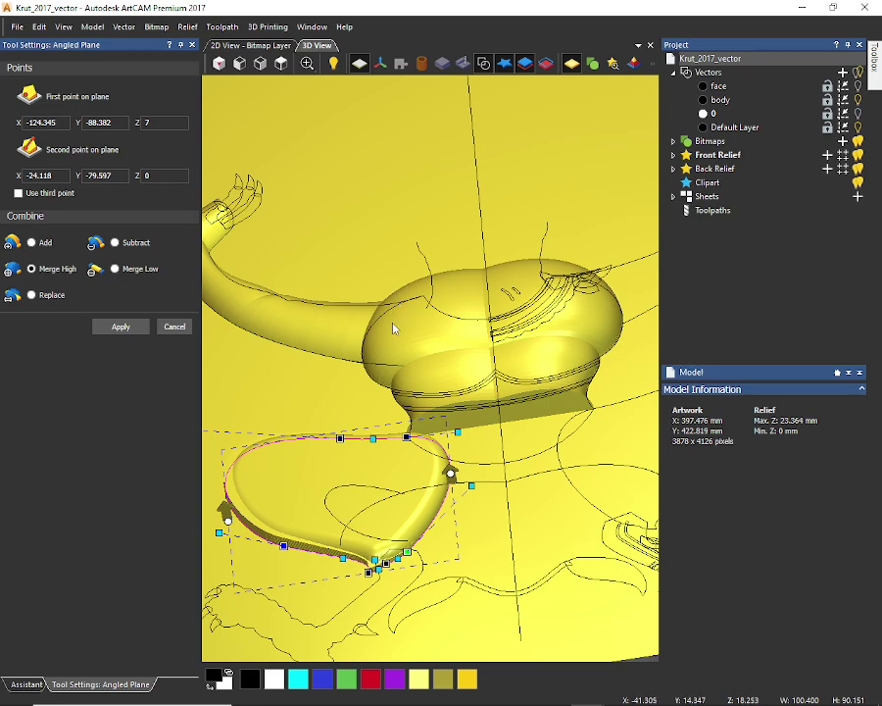
pyautogui.moveTo(394, 328); pyautogui.dragTo(487, 363)
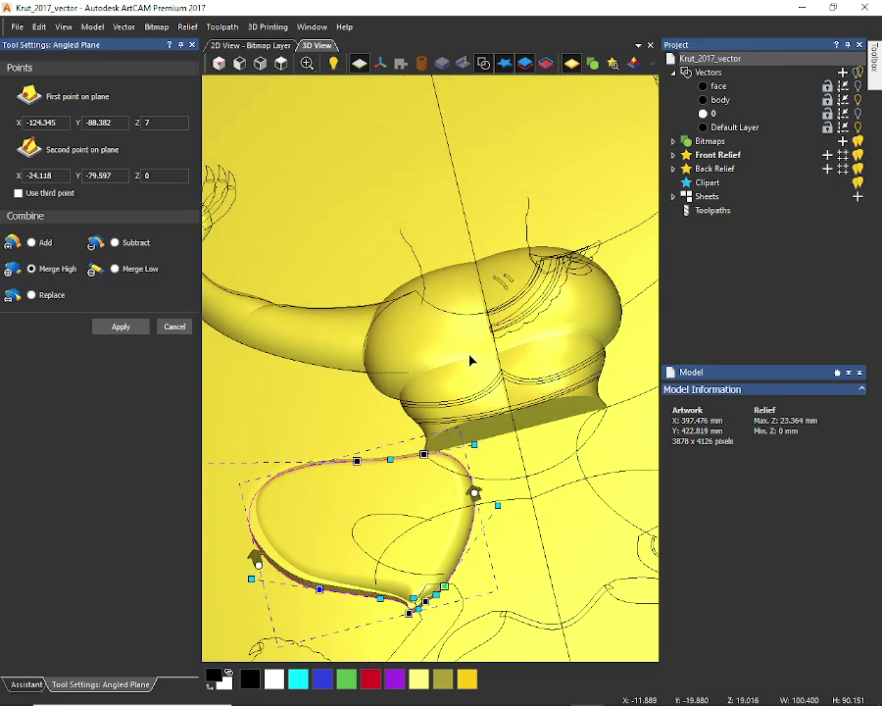
pyautogui.click(184, 327)
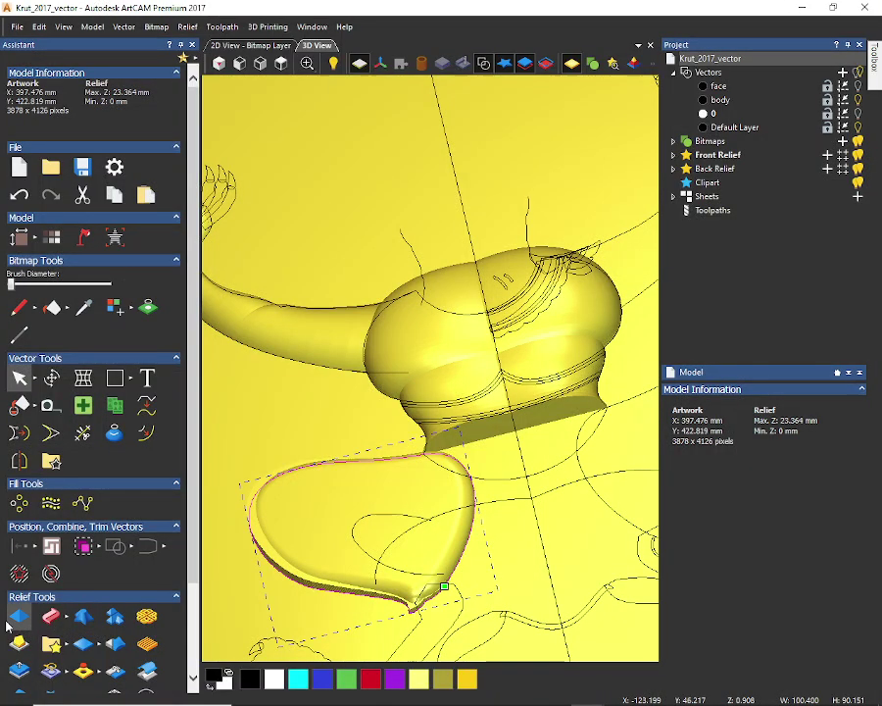
pyautogui.scroll(-5, 340, 460)
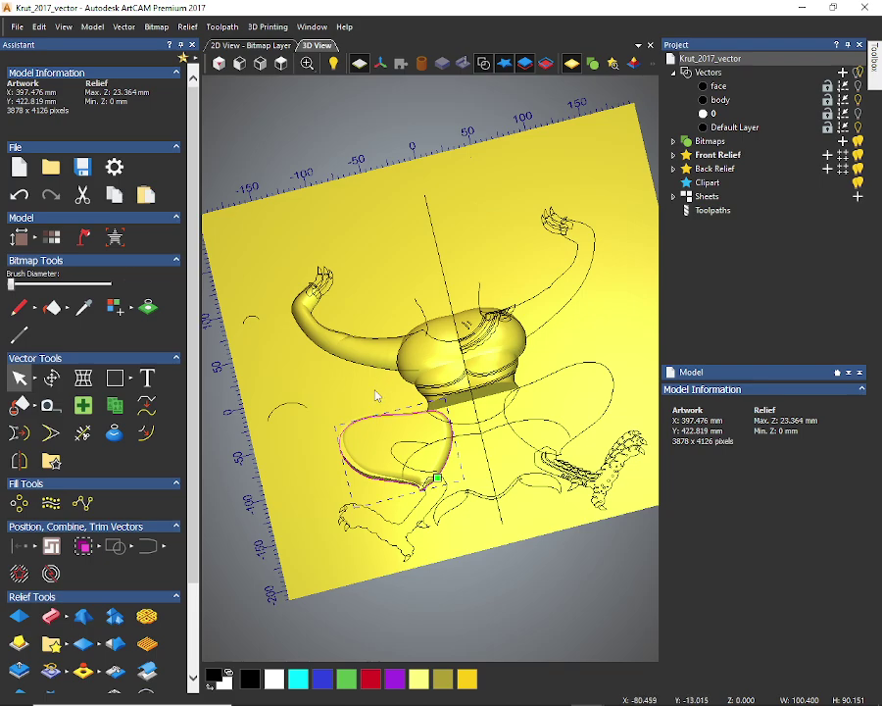
pyautogui.moveTo(349, 394); pyautogui.dragTo(371, 586)
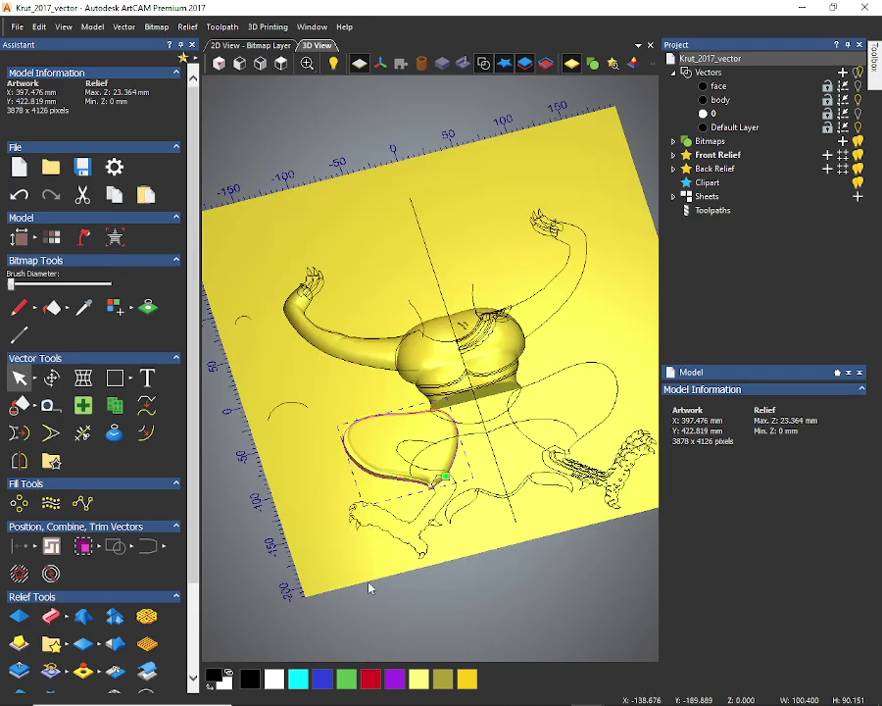
# Switch to the untitled test model and examine the sloped rectangular block from an oblique angle
pyautogui.moveTo(607, 698)
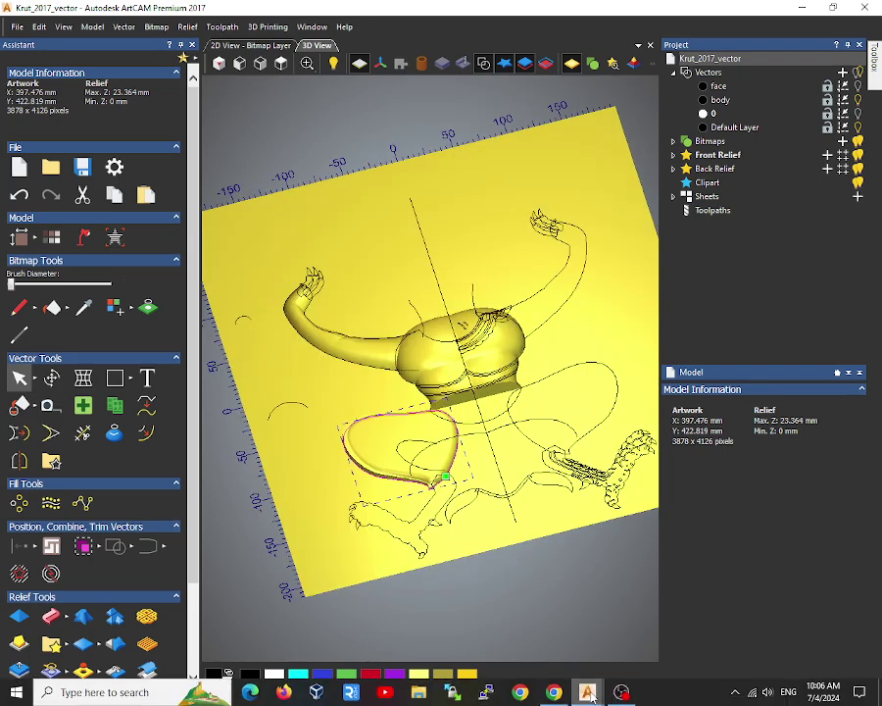
pyautogui.click(689, 613)
pyautogui.scroll(5, 378, 475)
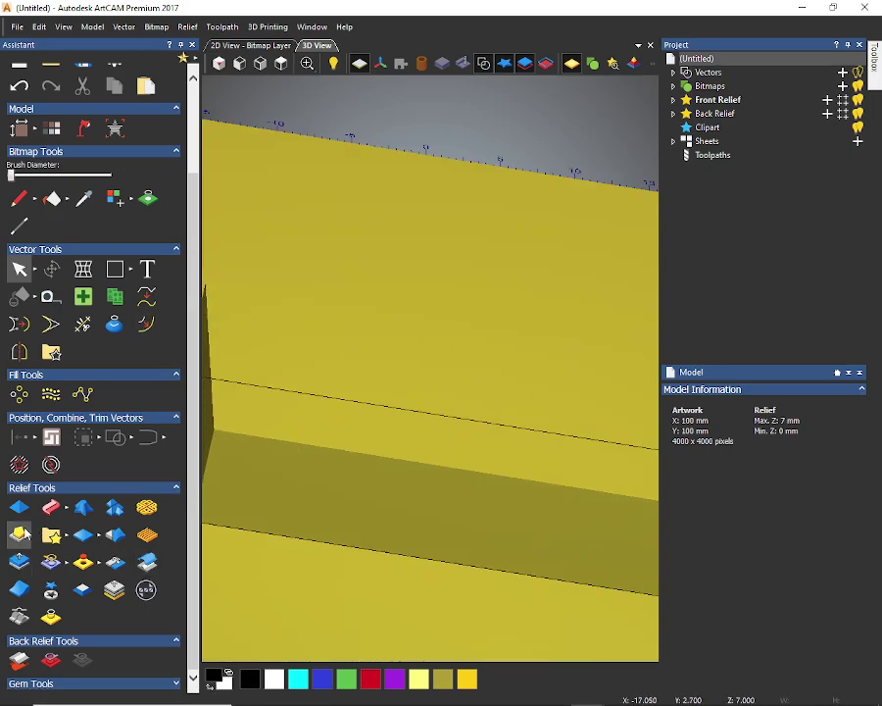
pyautogui.scroll(-5, 376, 431)
pyautogui.moveTo(376, 353); pyautogui.dragTo(371, 416)
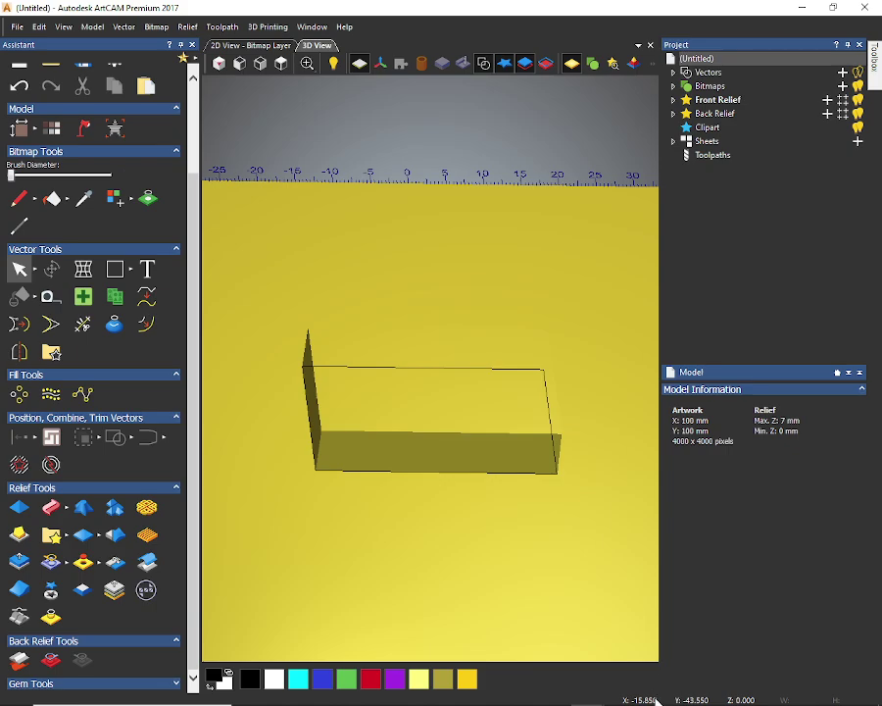
pyautogui.moveTo(656, 700)
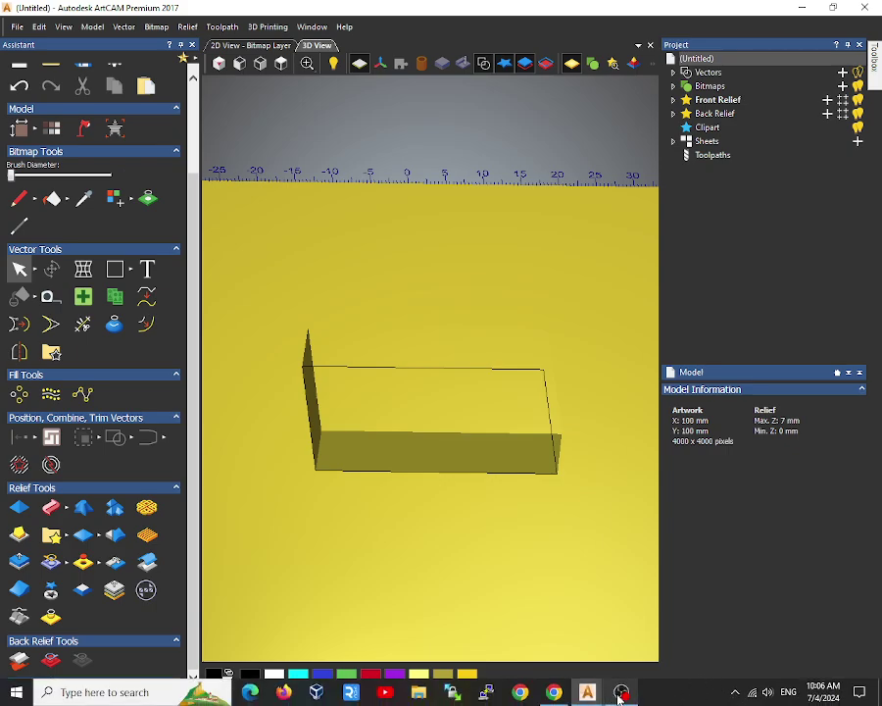
pyautogui.moveTo(621, 693)
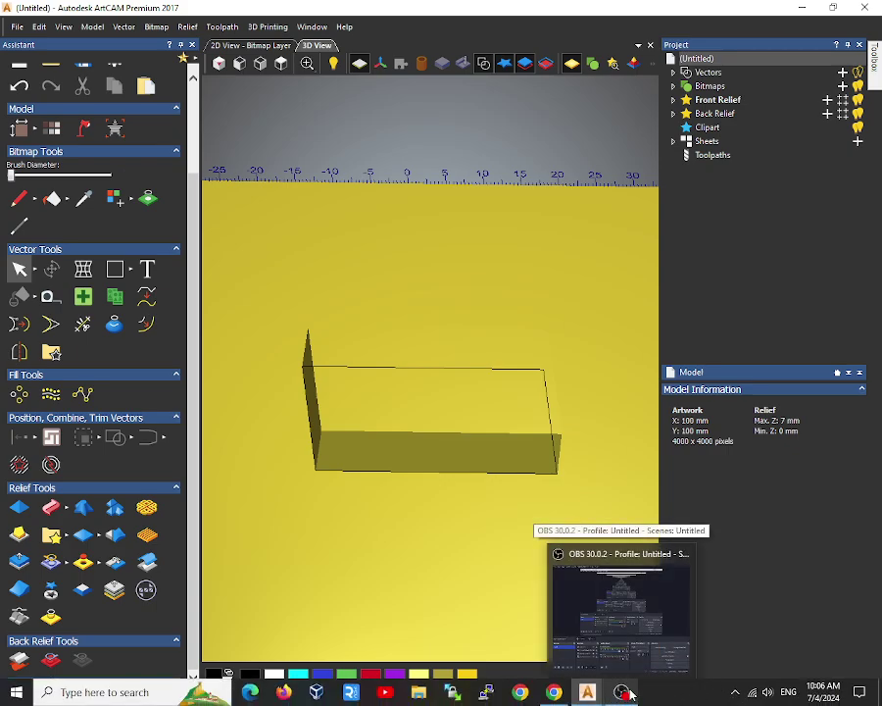